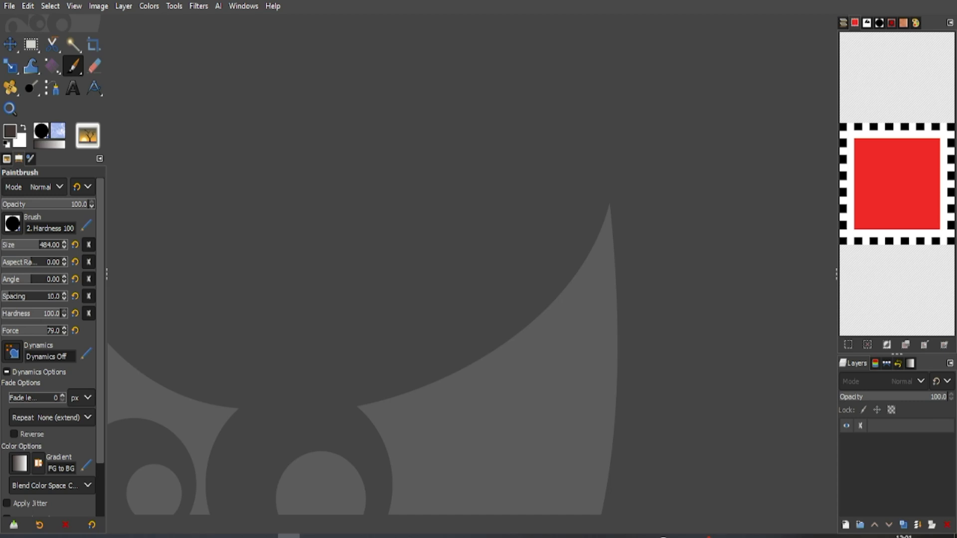
# Bring up the kitchen gimp folder and preview the counter, knife and pepper photos.
pyautogui.moveTo(956, 86); pyautogui.dragTo(607, 89)
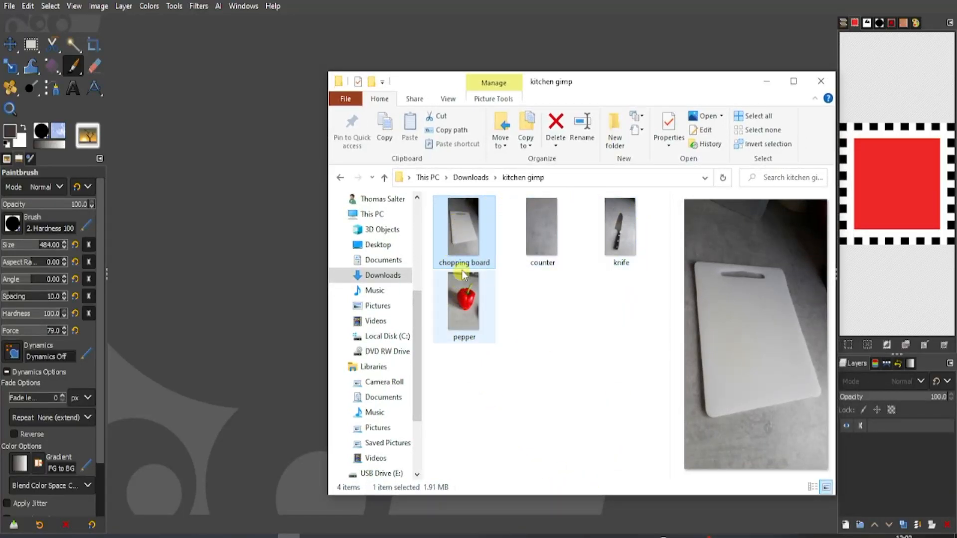
pyautogui.click(555, 234)
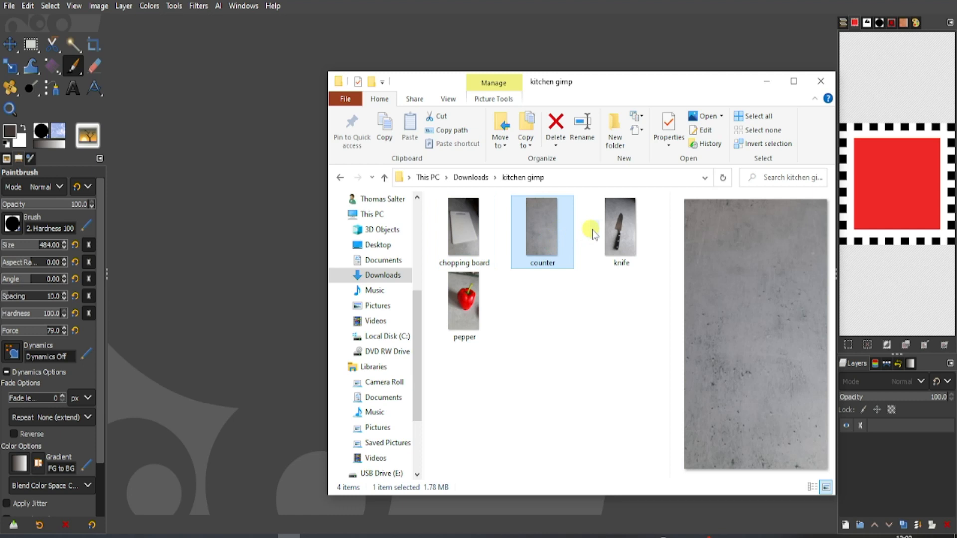
pyautogui.click(628, 226)
pyautogui.click(451, 308)
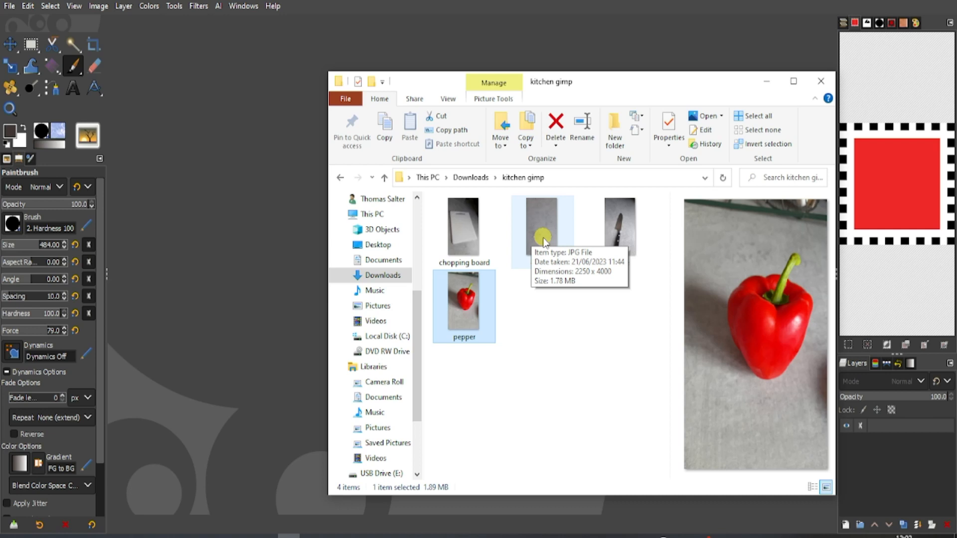
# Open the counter photo as a new image with its Exif rotation applied, and switch to the Move tool.
pyautogui.click(543, 222)
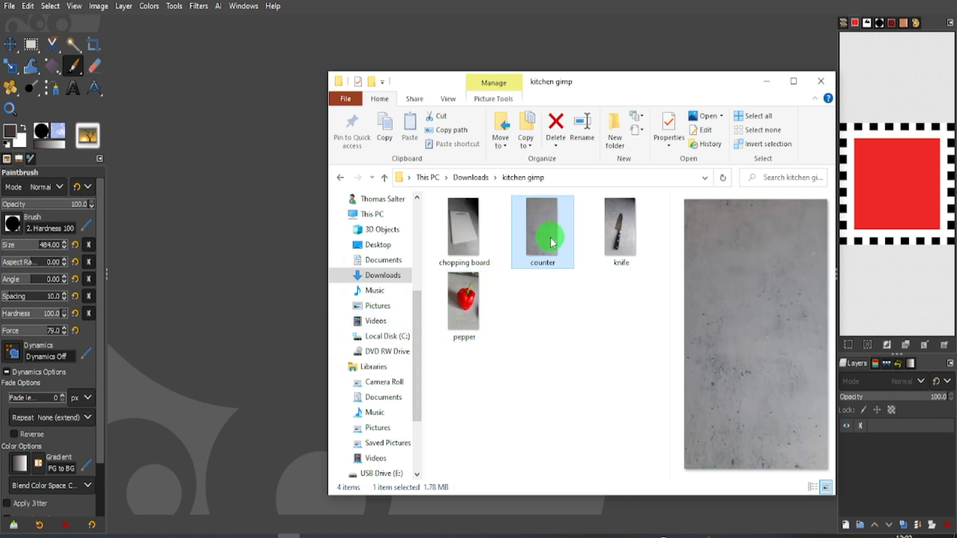
pyautogui.moveTo(550, 237); pyautogui.dragTo(272, 188)
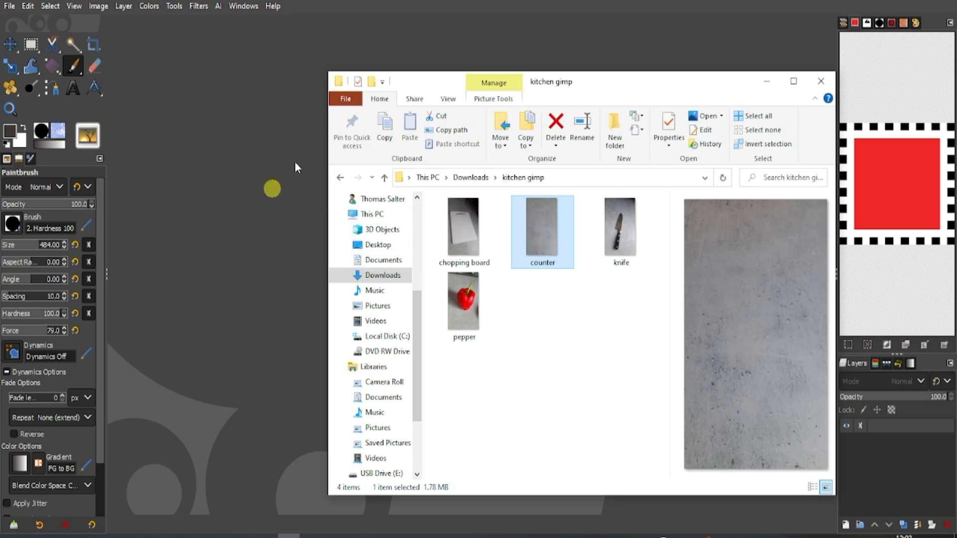
pyautogui.click(768, 84)
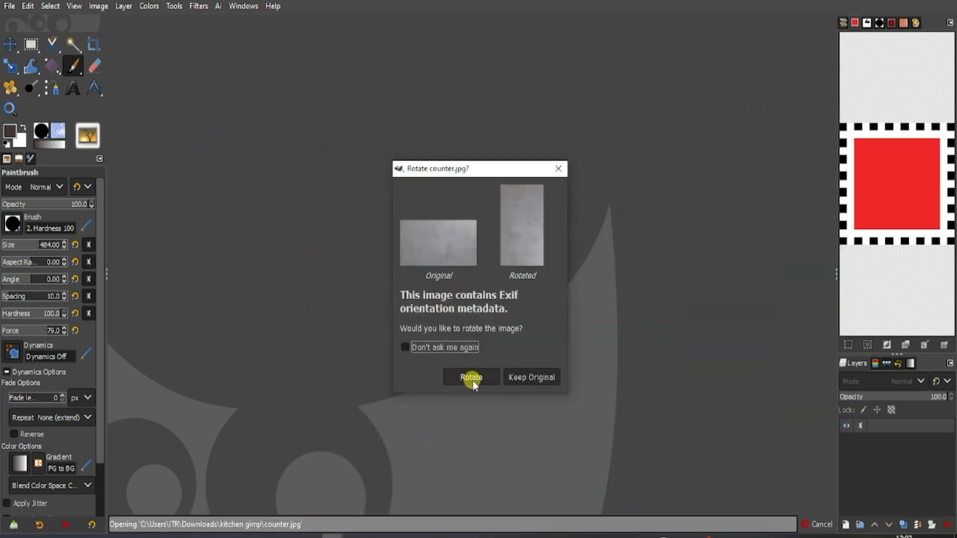
pyautogui.click(472, 378)
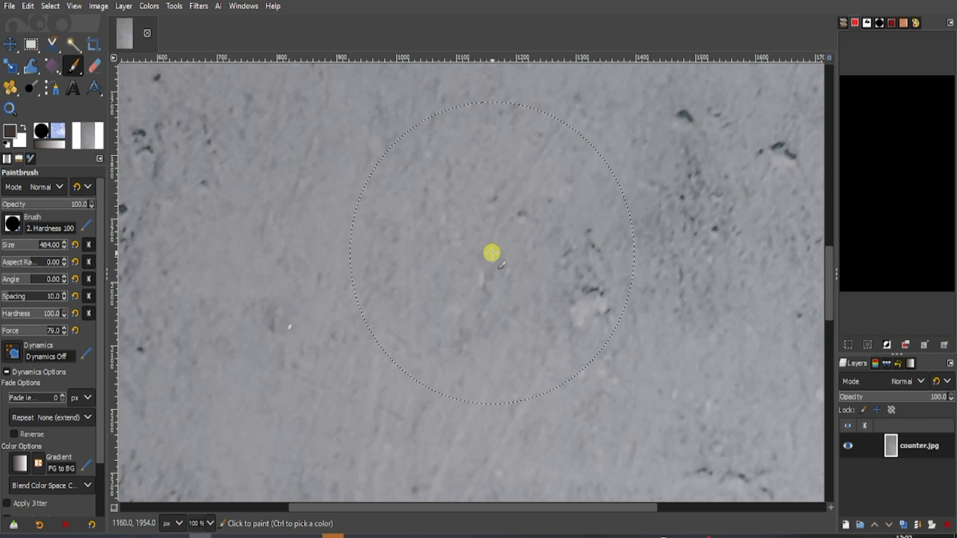
pyautogui.click(19, 50)
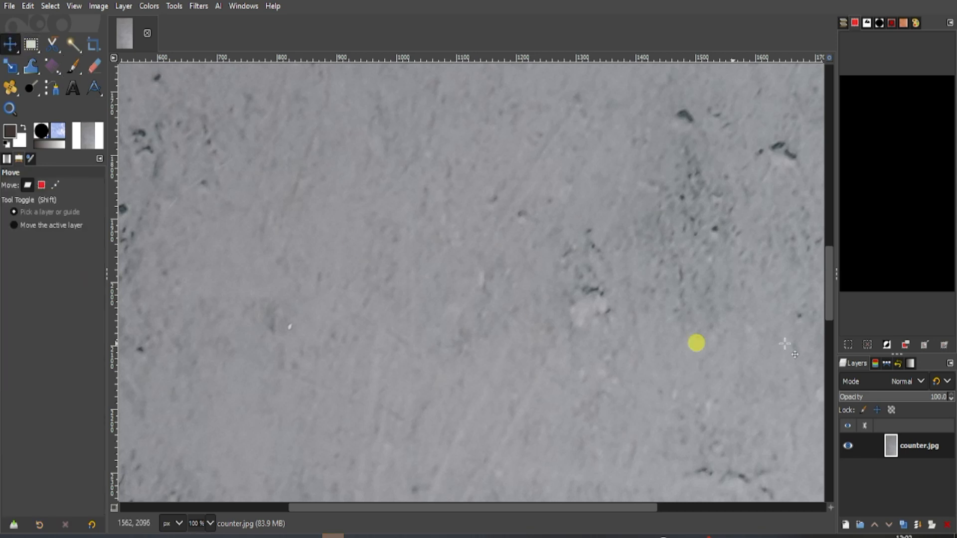
pyautogui.click(914, 444)
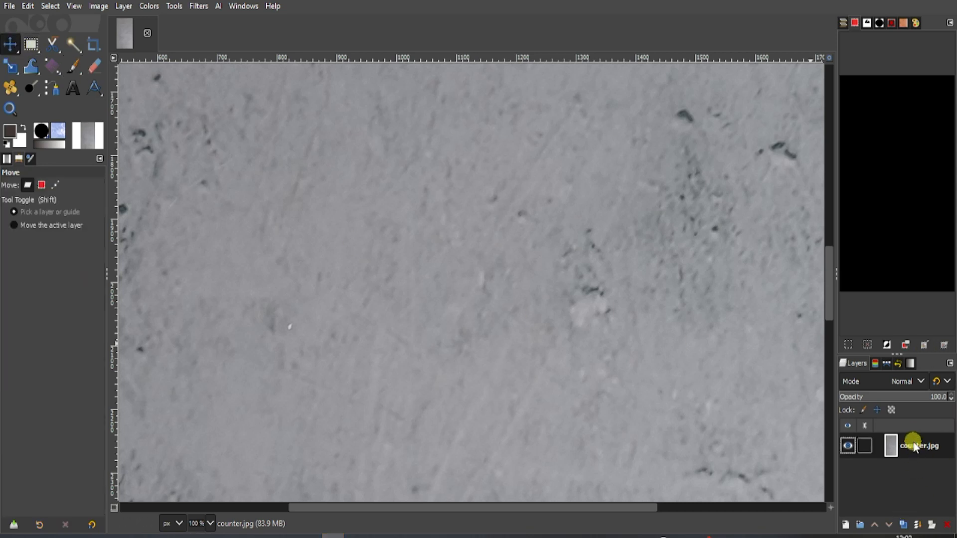
pyautogui.hotkey('shift', 'ctrl', 'j')
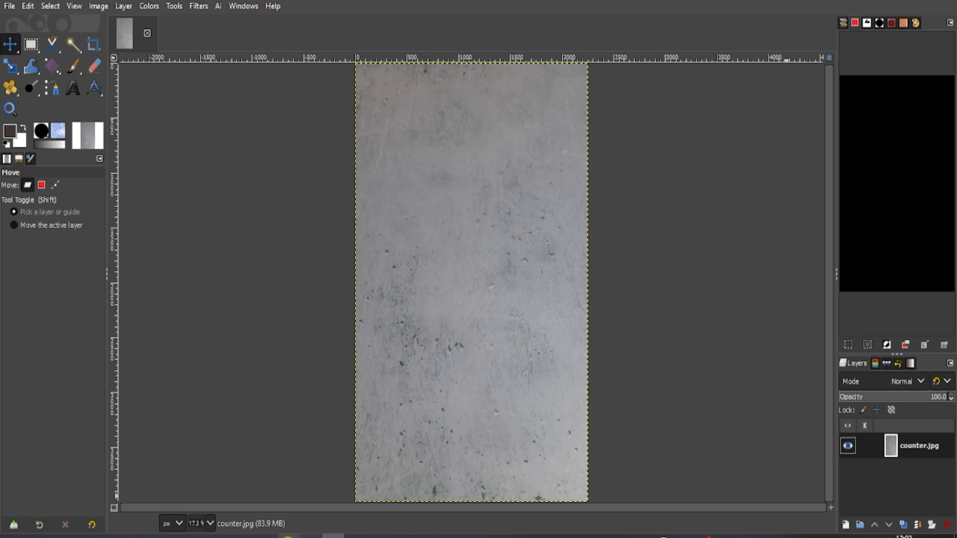
# Add the chopping board photo as a new layer above counter.jpg, applying its Exif rotation.
pyautogui.click(285, 536)
pyautogui.moveTo(465, 221); pyautogui.dragTo(227, 257)
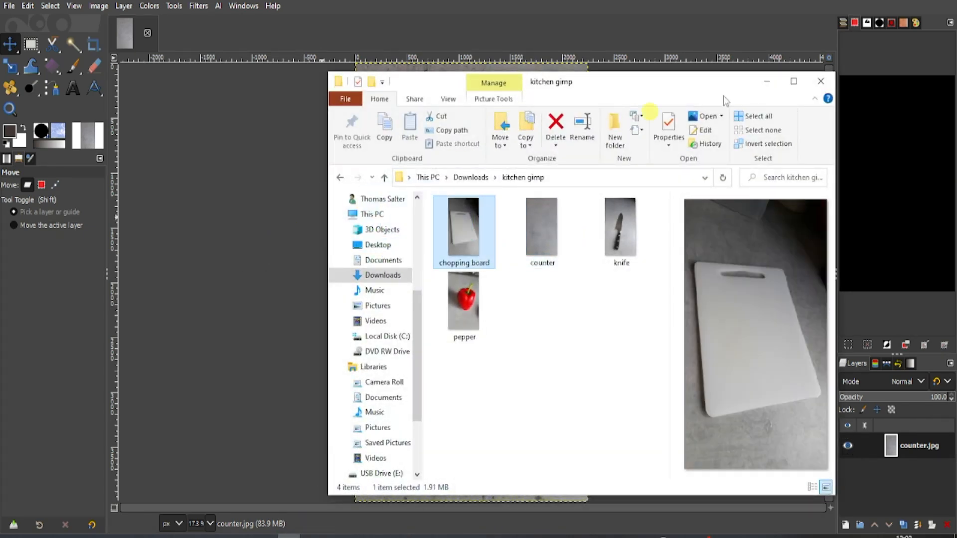
pyautogui.click(770, 81)
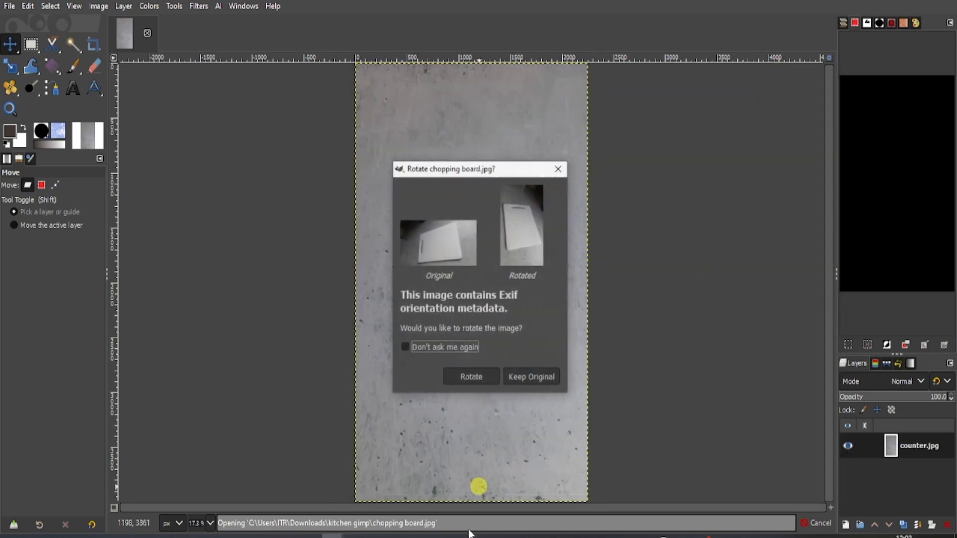
pyautogui.click(469, 377)
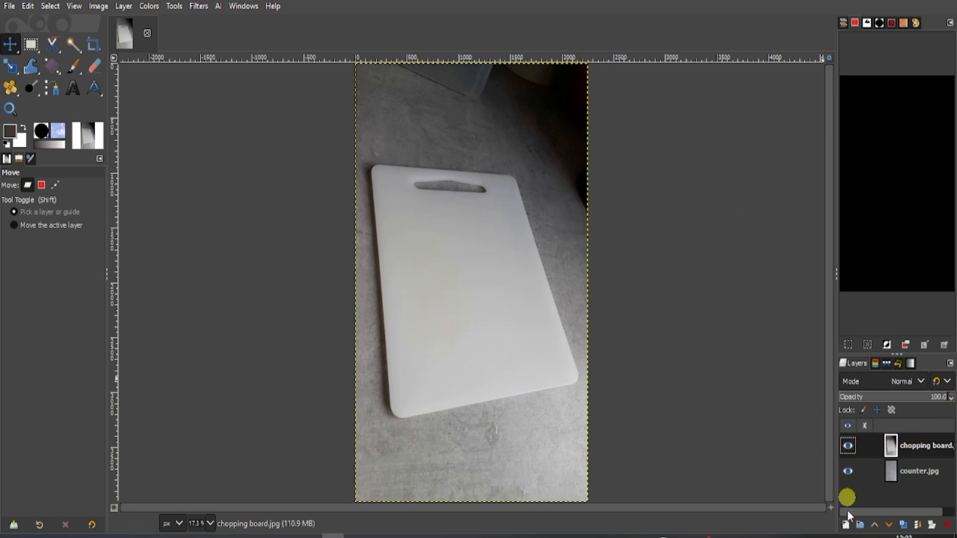
pyautogui.click(847, 471)
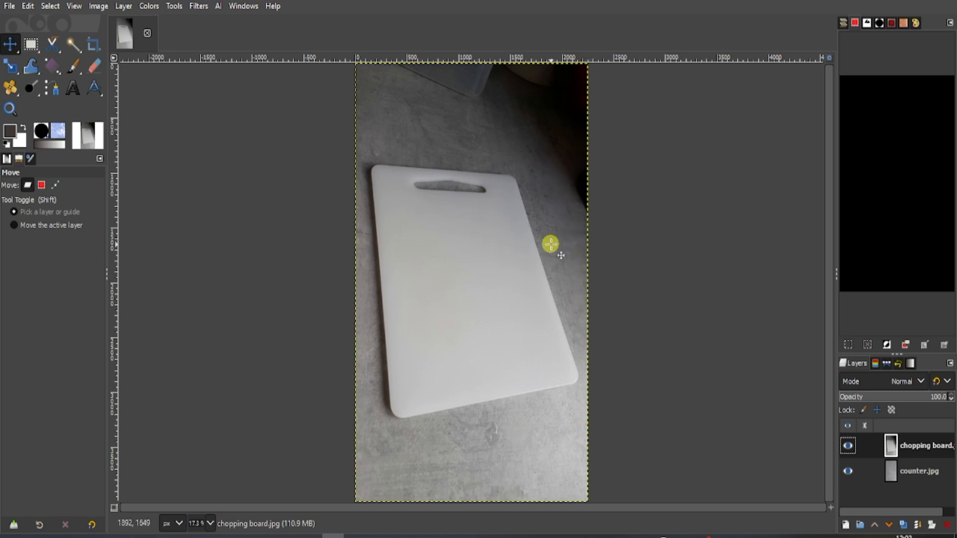
# Add a layer mask initialized to White (full opacity) to the chopping board layer.
pyautogui.rightClick(908, 444)
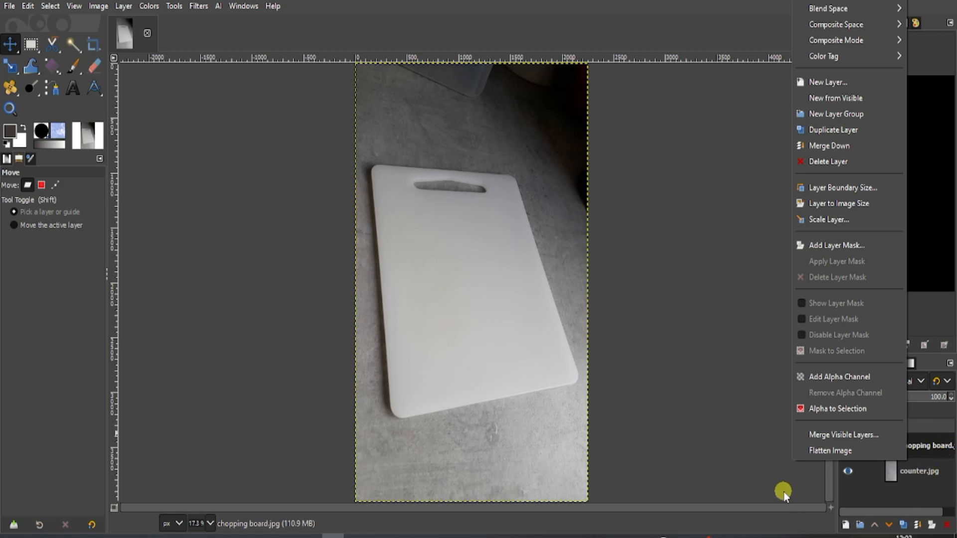
pyautogui.click(927, 466)
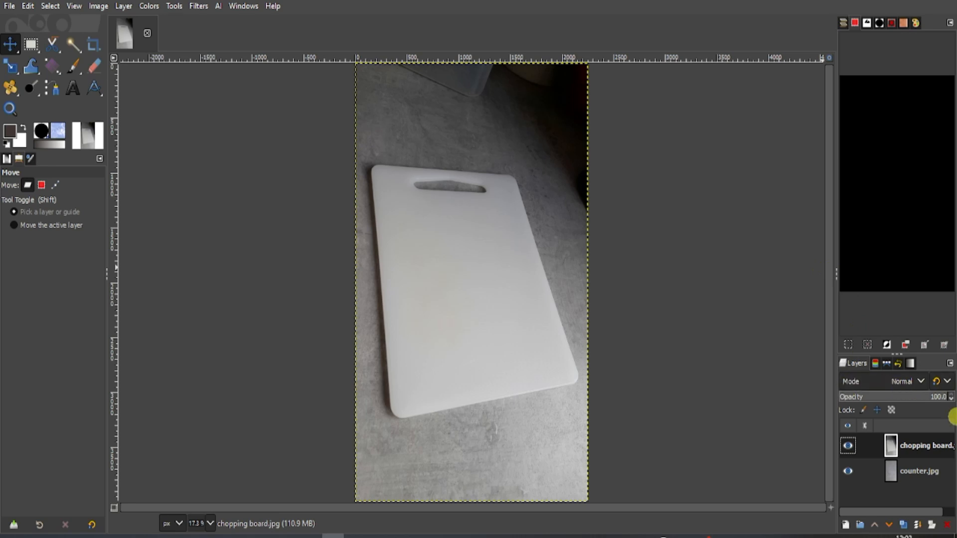
pyautogui.rightClick(902, 450)
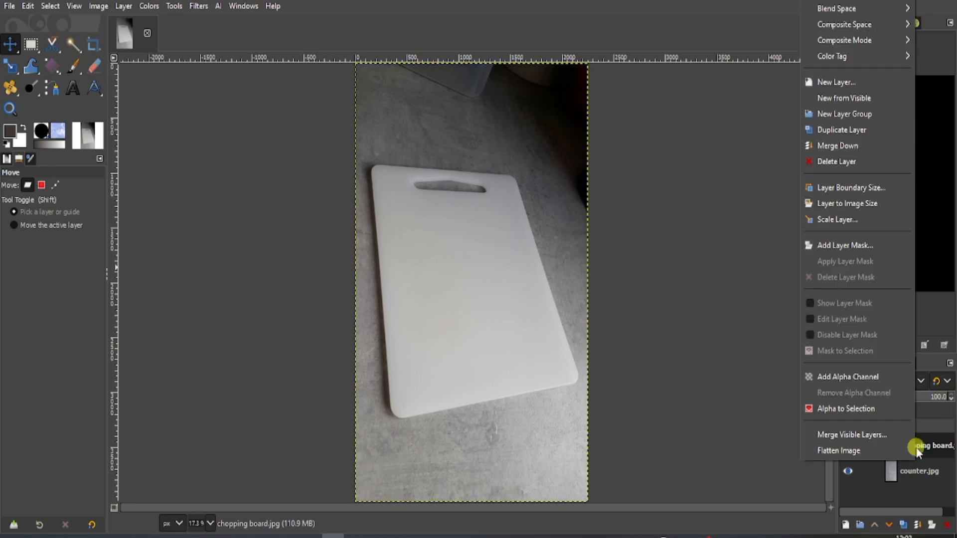
pyautogui.click(848, 245)
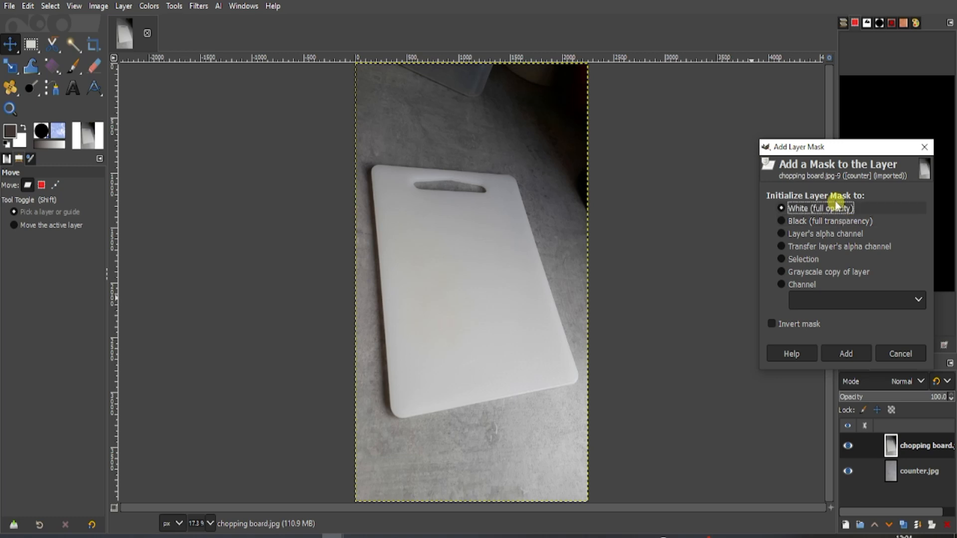
pyautogui.click(847, 353)
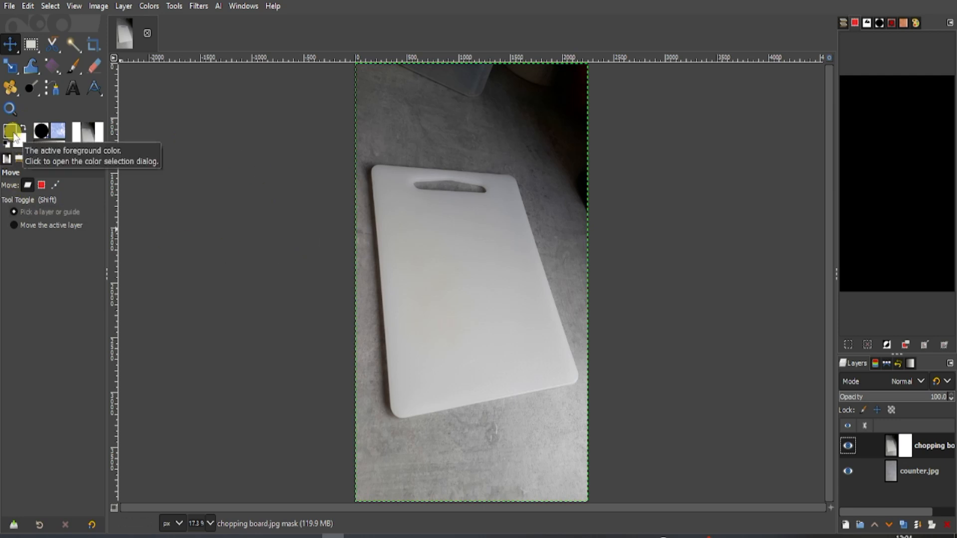
# Set up the Paintbrush with the 2. Hardness 100 brush at size 86.
pyautogui.click(74, 64)
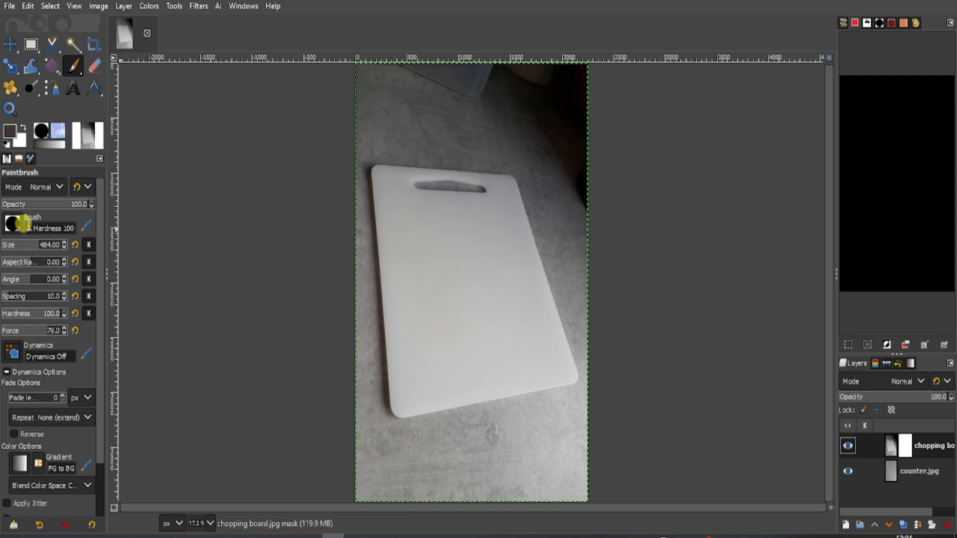
pyautogui.click(13, 223)
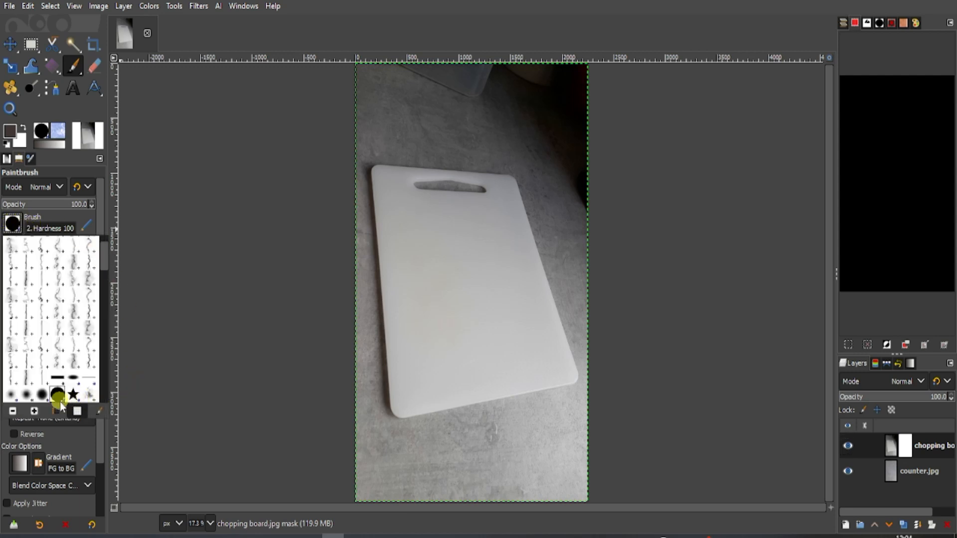
pyautogui.click(12, 228)
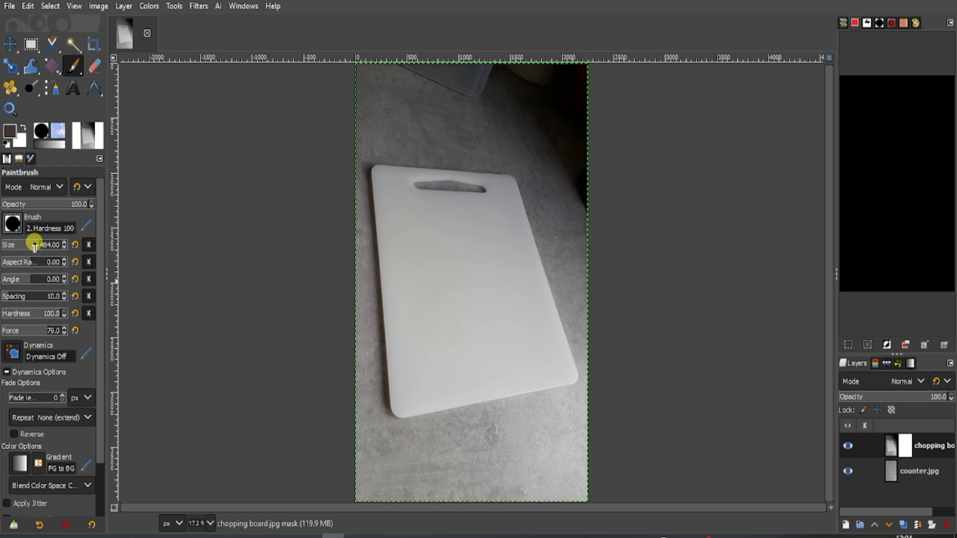
pyautogui.moveTo(32, 245); pyautogui.dragTo(10, 246)
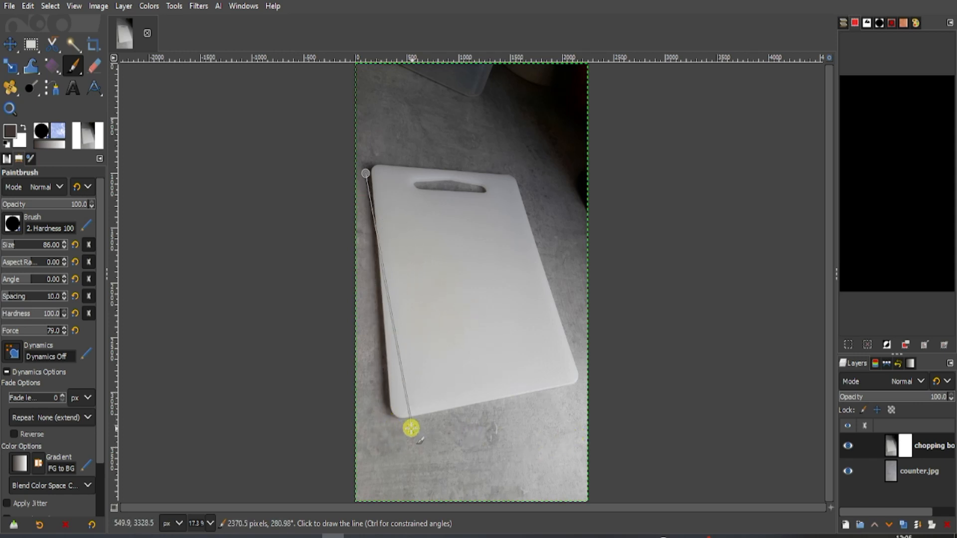
# Paint straight lines on the mask along all four edges of the chopping board, with the counter.jpg layer hidden.
pyautogui.keyDown('shift'); pyautogui.click(387, 412); pyautogui.keyUp('shift')
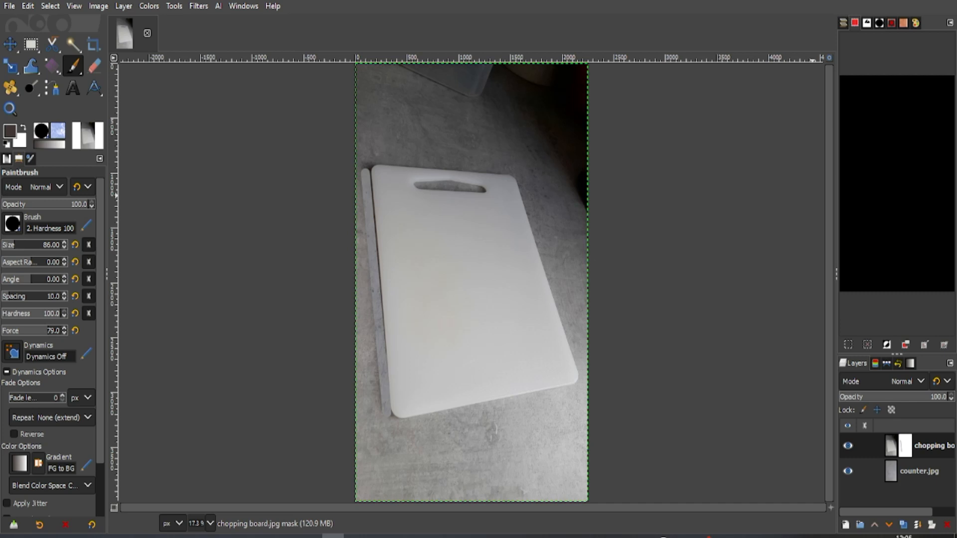
pyautogui.click(847, 471)
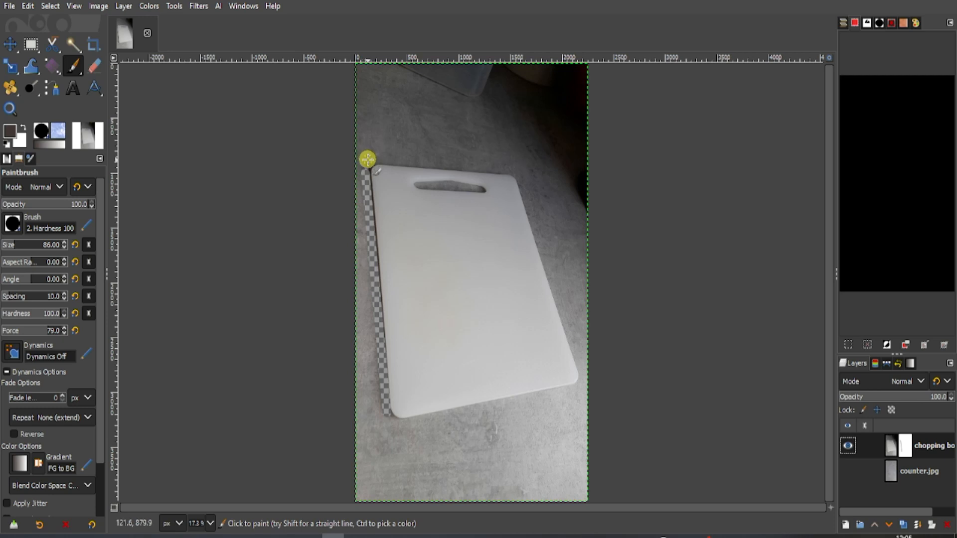
pyautogui.click(367, 159)
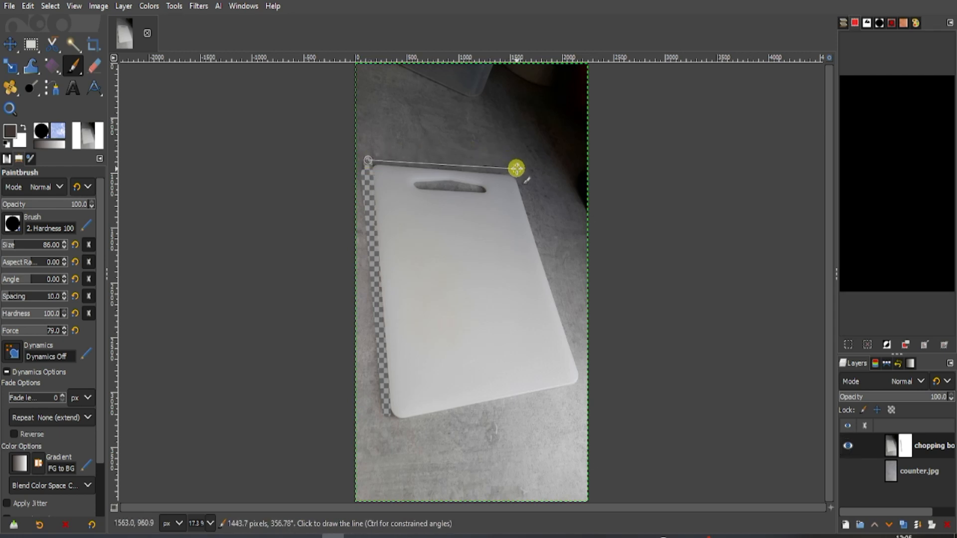
pyautogui.keyDown('shift'); pyautogui.click(516, 169); pyautogui.keyUp('shift')
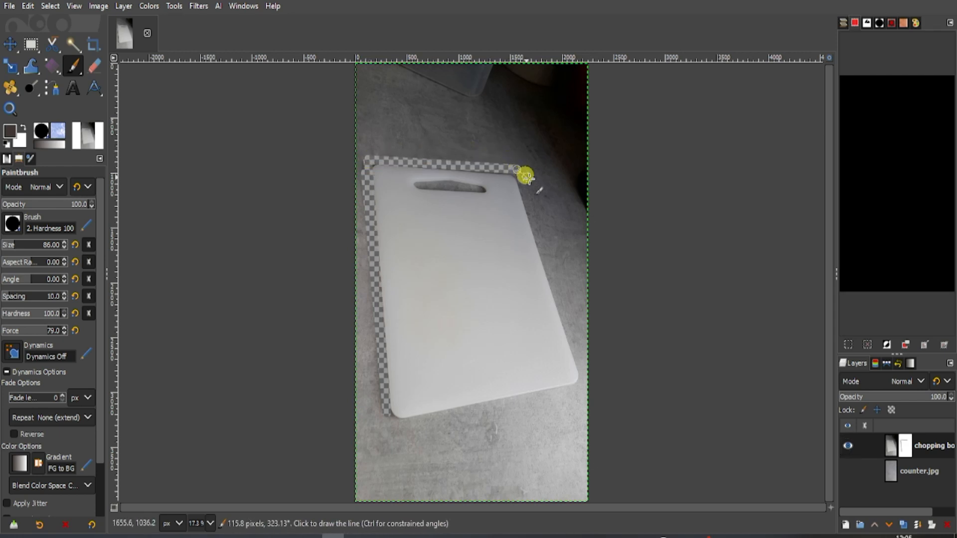
pyautogui.keyDown('shift'); pyautogui.click(584, 379); pyautogui.keyUp('shift')
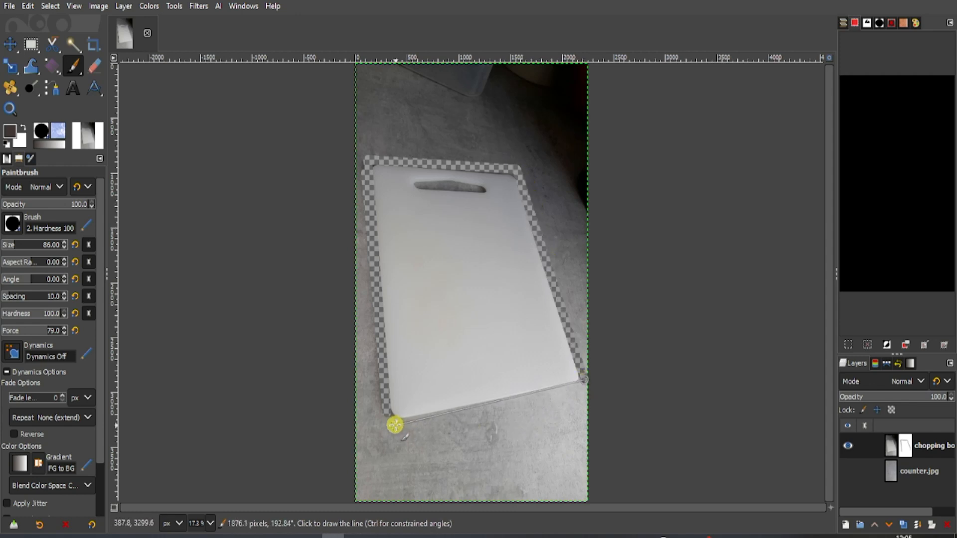
pyautogui.keyDown('shift'); pyautogui.click(394, 425); pyautogui.keyUp('shift')
# Paint away the leftover background around the chopping board's lower-left and upper-left corners on the layer mask.
pyautogui.click(394, 425)
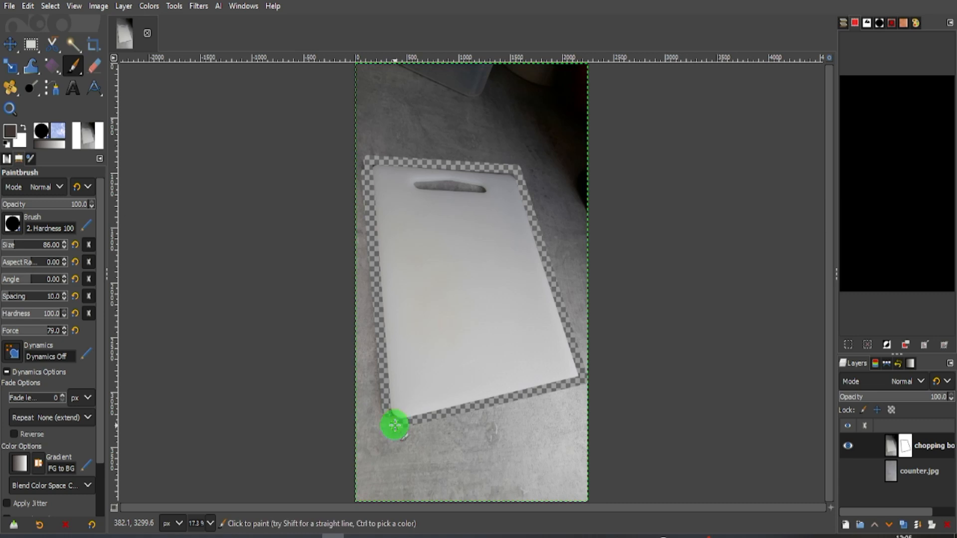
pyautogui.moveTo(386, 419); pyautogui.dragTo(383, 413)
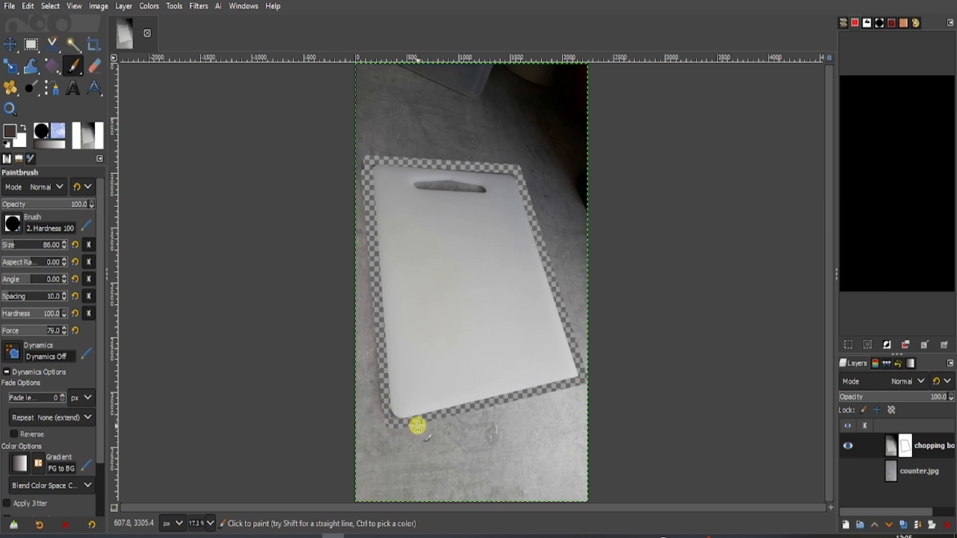
pyautogui.click(365, 160)
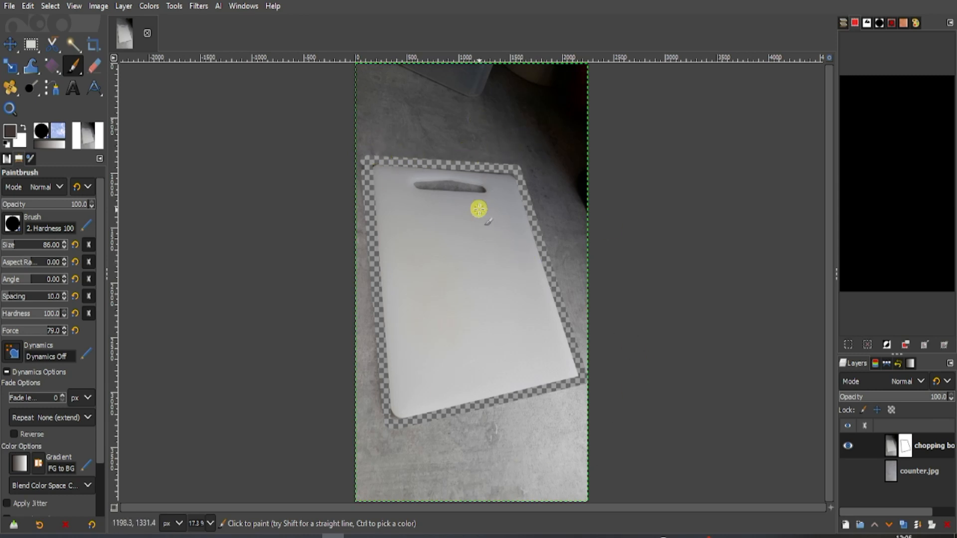
pyautogui.keyDown('ctrl'); pyautogui.scroll(3, 478, 209); pyautogui.keyUp('ctrl')
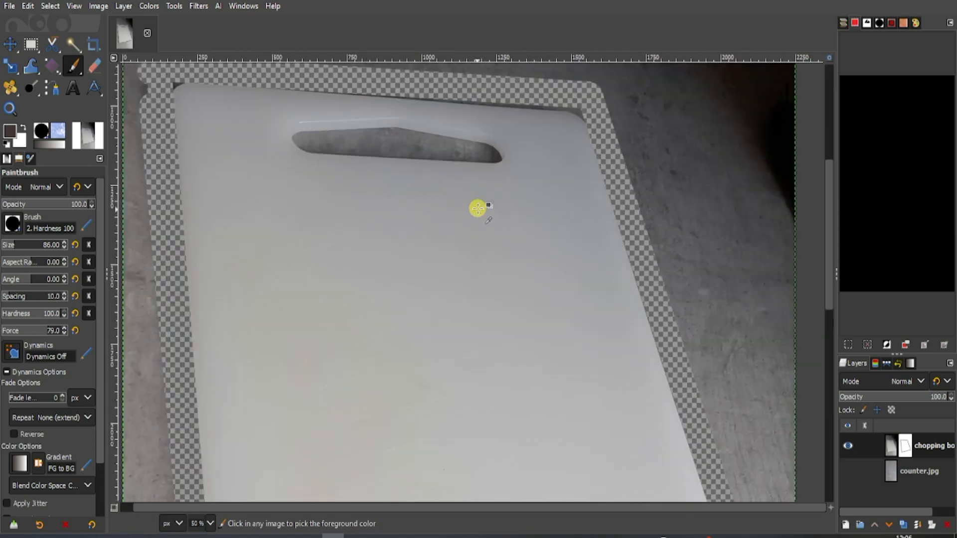
pyautogui.keyDown('ctrl'); pyautogui.scroll(1, 478, 208); pyautogui.keyUp('ctrl')
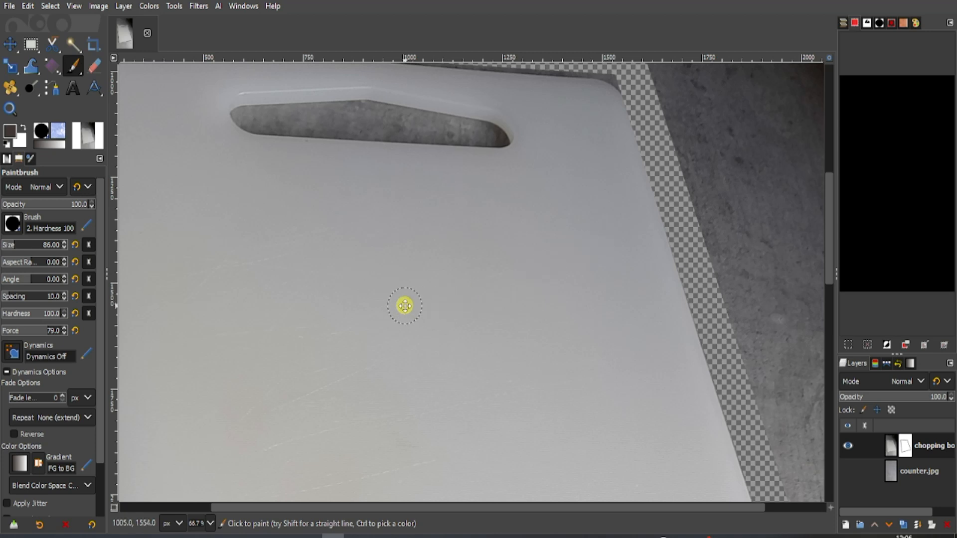
pyautogui.moveTo(405, 305); pyautogui.dragTo(603, 422)
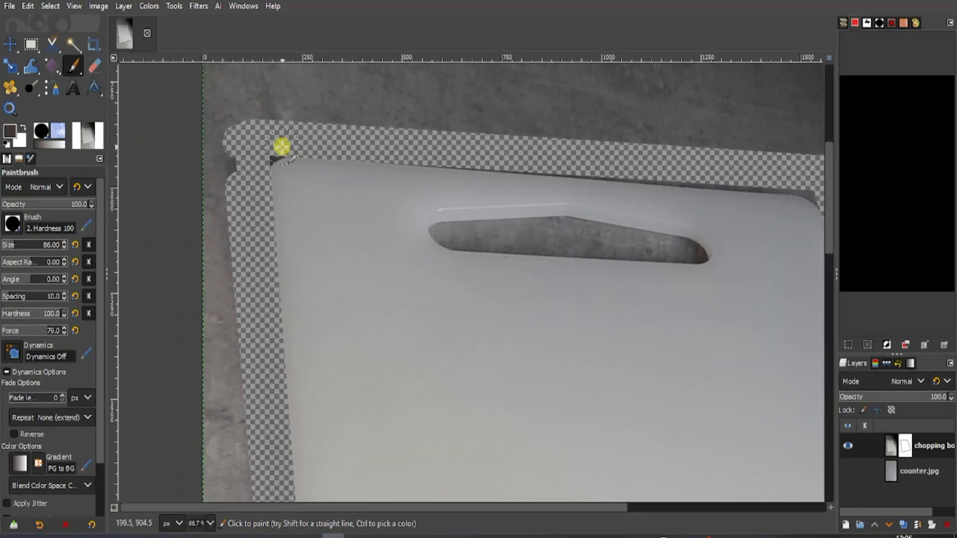
pyautogui.click(282, 146)
pyautogui.moveTo(279, 147); pyautogui.dragTo(272, 147)
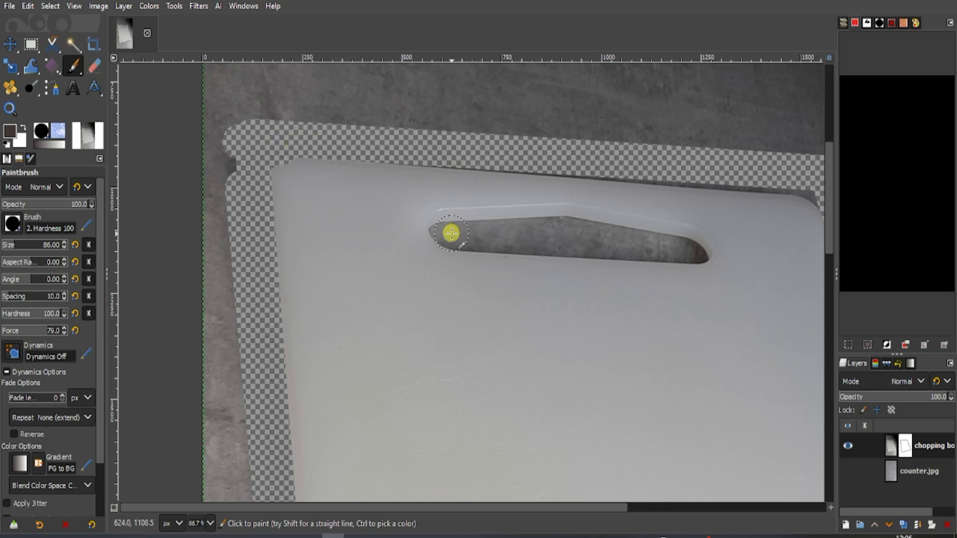
# Paint away the board's handle opening and the leftover background along its top edge, upper-right corner and both lower corners on the layer mask.
pyautogui.moveTo(451, 232)
pyautogui.mouseDown()
pyautogui.moveTo(581, 226)
pyautogui.moveTo(697, 251)
pyautogui.moveTo(434, 240)
pyautogui.mouseUp()
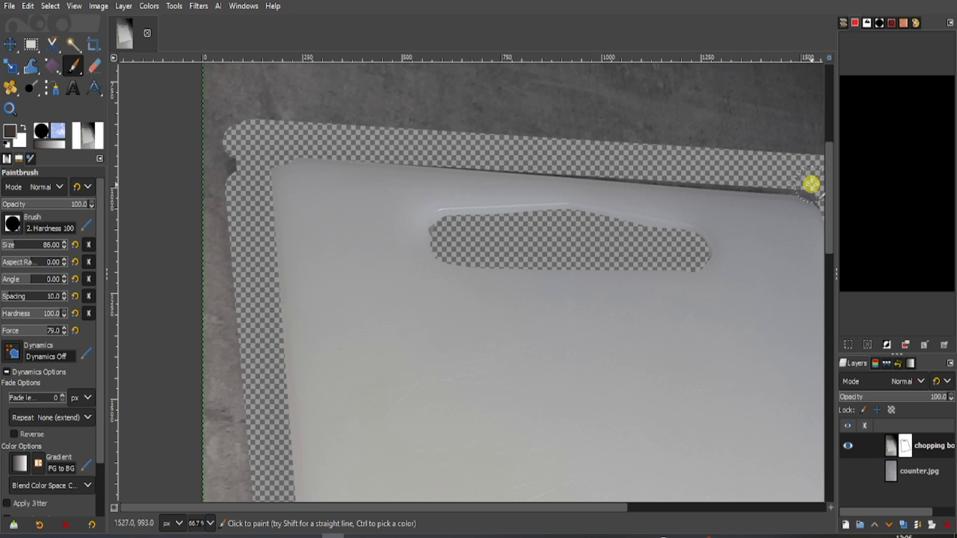
pyautogui.moveTo(812, 184)
pyautogui.mouseDown()
pyautogui.moveTo(740, 169)
pyautogui.moveTo(717, 169)
pyautogui.moveTo(726, 178)
pyautogui.moveTo(702, 166)
pyautogui.moveTo(172, 137)
pyautogui.mouseUp()
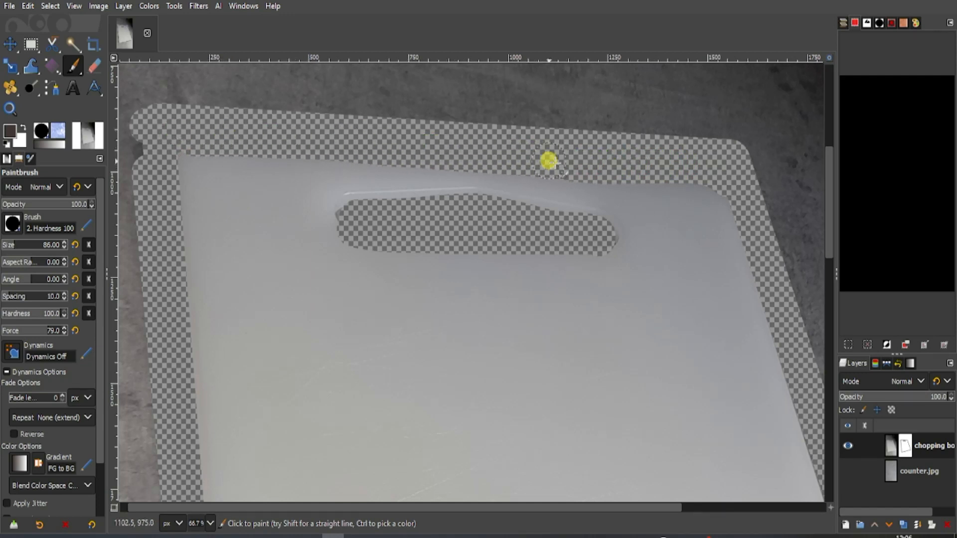
pyautogui.moveTo(705, 330); pyautogui.dragTo(455, 156)
pyautogui.scroll(-8, 486, 375)
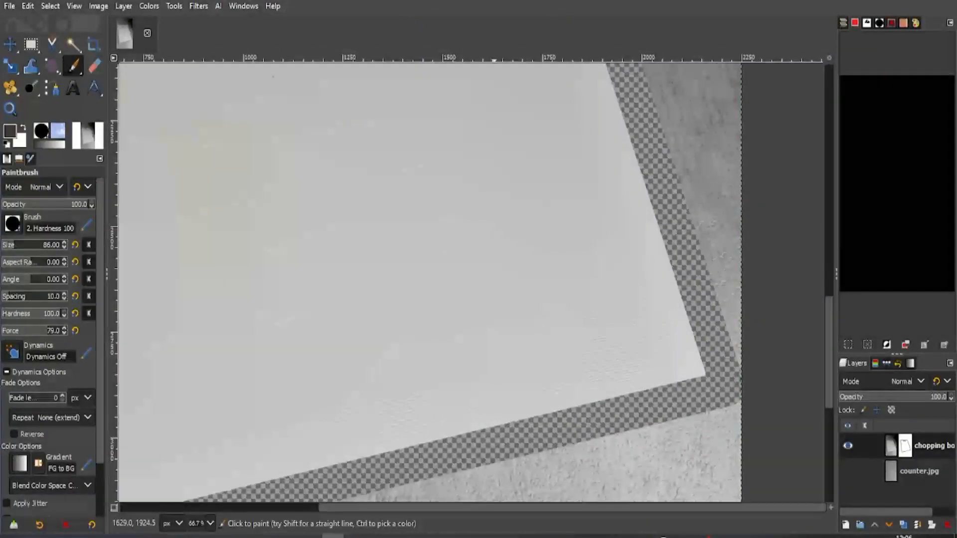
pyautogui.moveTo(718, 380)
pyautogui.mouseDown()
pyautogui.moveTo(692, 401)
pyautogui.moveTo(712, 366)
pyautogui.mouseUp()
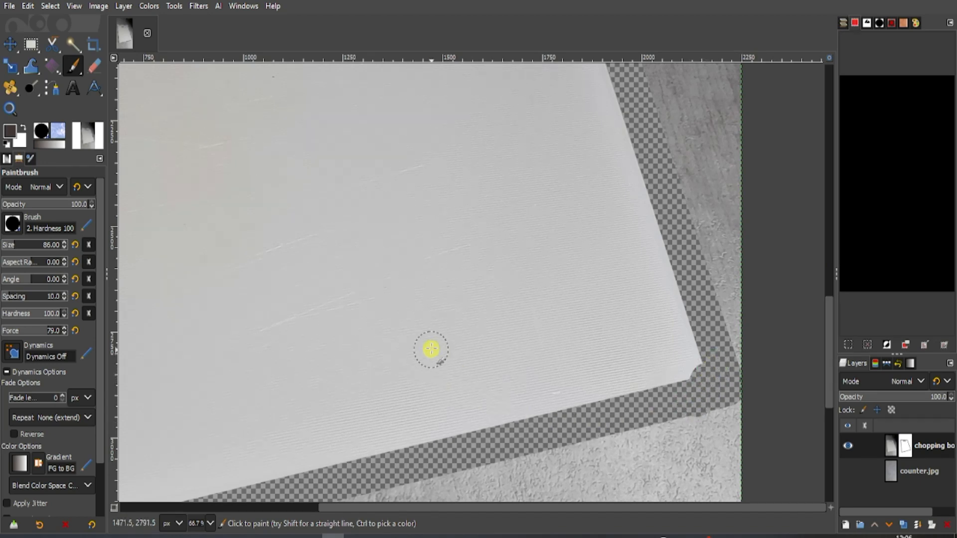
pyautogui.moveTo(431, 348); pyautogui.dragTo(739, 167)
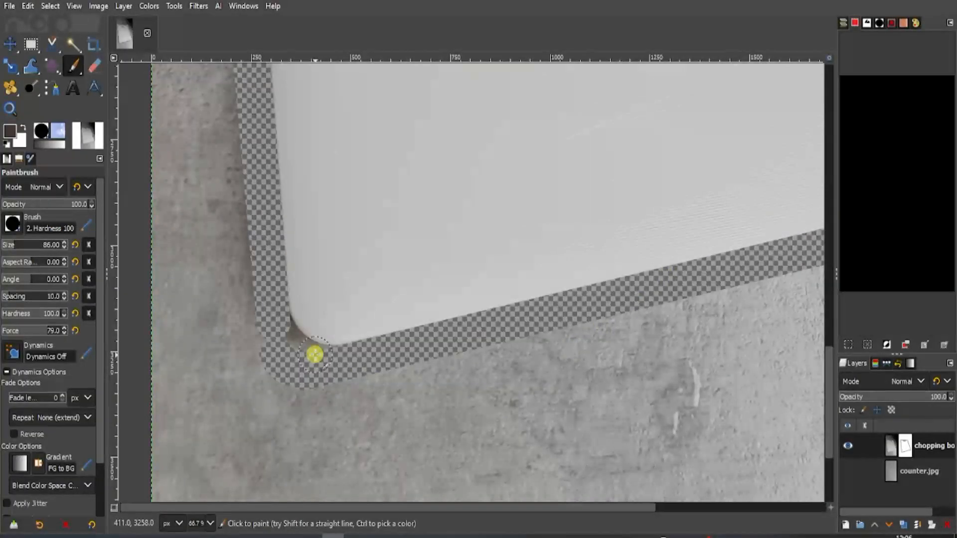
pyautogui.moveTo(316, 355)
pyautogui.mouseDown()
pyautogui.moveTo(289, 337)
pyautogui.moveTo(279, 314)
pyautogui.moveTo(291, 337)
pyautogui.moveTo(338, 358)
pyautogui.moveTo(373, 337)
pyautogui.mouseUp()
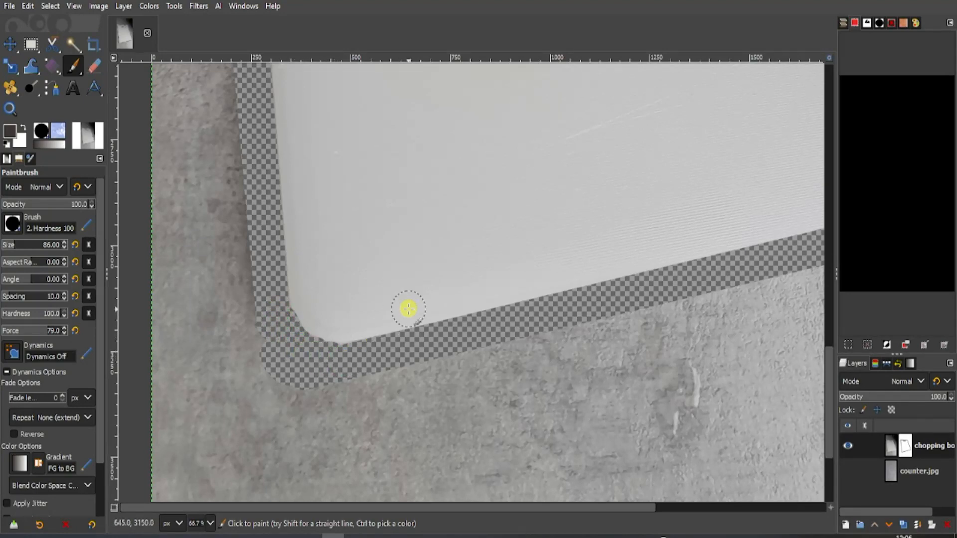
# Enlarge the brush to size 472 and paint away all the remaining background around the chopping board on the layer mask.
pyautogui.hotkey('ctrl', 'shift')
pyautogui.hotkey('ctrl', 'shift', 'j')
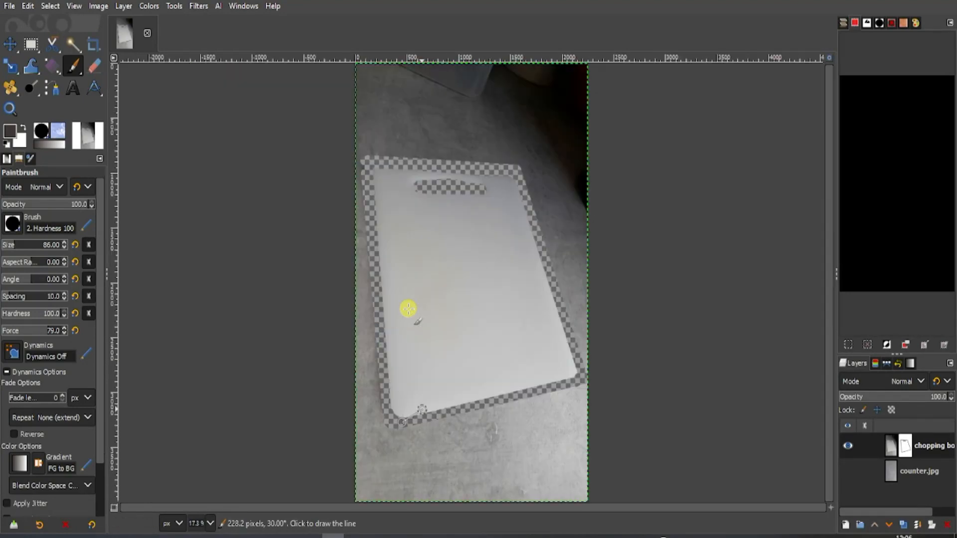
pyautogui.click(17, 243)
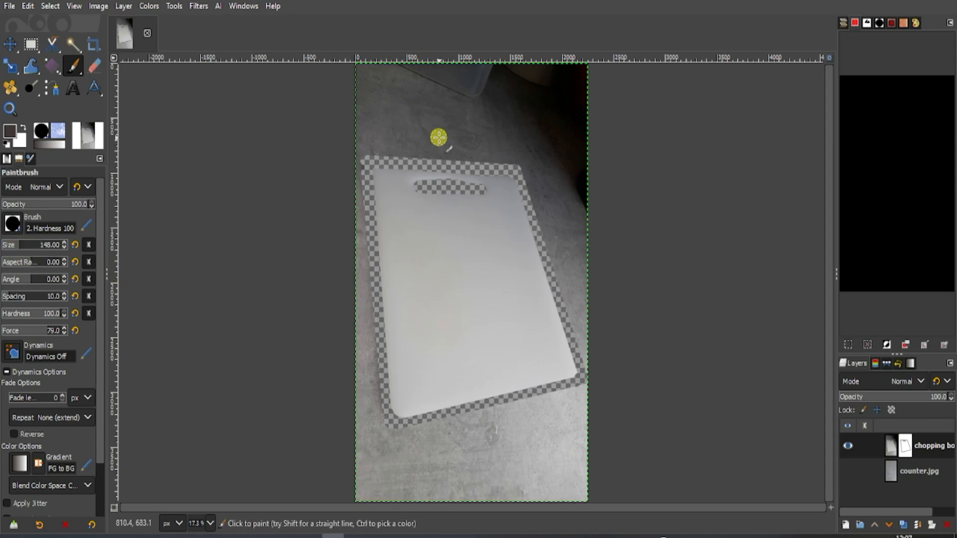
pyautogui.click(27, 244)
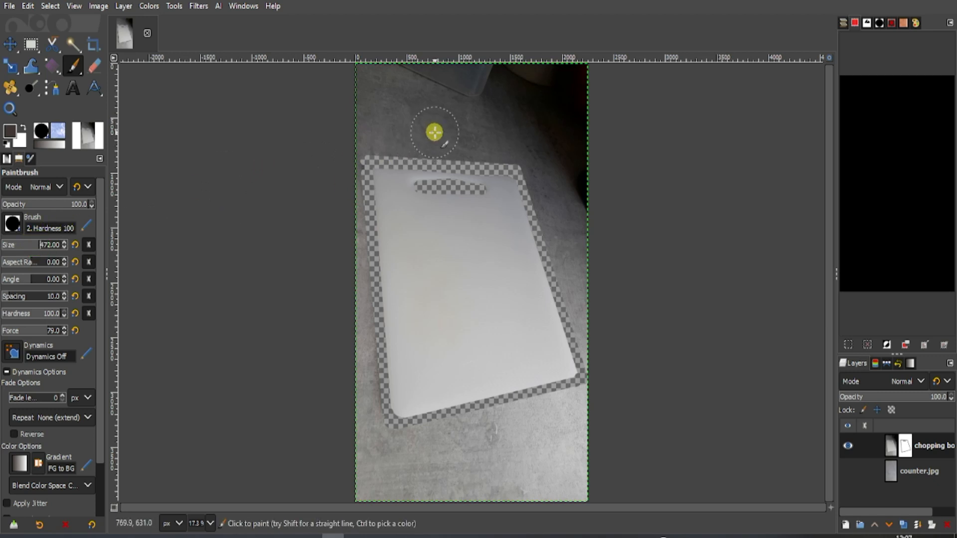
pyautogui.moveTo(436, 131)
pyautogui.mouseDown()
pyautogui.moveTo(365, 140)
pyautogui.moveTo(358, 67)
pyautogui.moveTo(589, 79)
pyautogui.moveTo(477, 102)
pyautogui.moveTo(366, 103)
pyautogui.moveTo(539, 142)
pyautogui.moveTo(577, 141)
pyautogui.moveTo(591, 119)
pyautogui.moveTo(583, 300)
pyautogui.moveTo(559, 254)
pyautogui.moveTo(532, 148)
pyautogui.moveTo(504, 137)
pyautogui.moveTo(427, 145)
pyautogui.mouseUp()
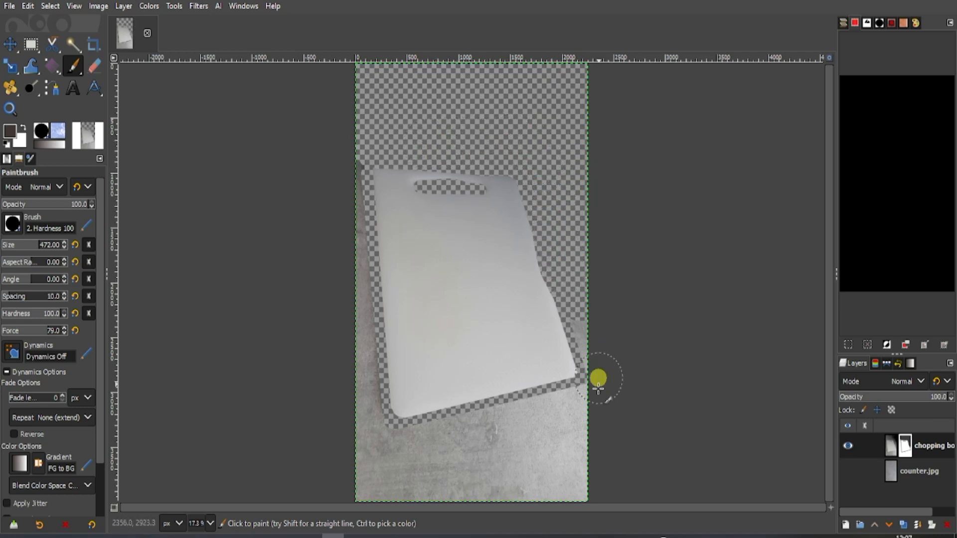
pyautogui.moveTo(588, 305)
pyautogui.mouseDown()
pyautogui.moveTo(607, 372)
pyautogui.moveTo(601, 403)
pyautogui.moveTo(364, 444)
pyautogui.moveTo(354, 412)
pyautogui.moveTo(340, 161)
pyautogui.mouseUp()
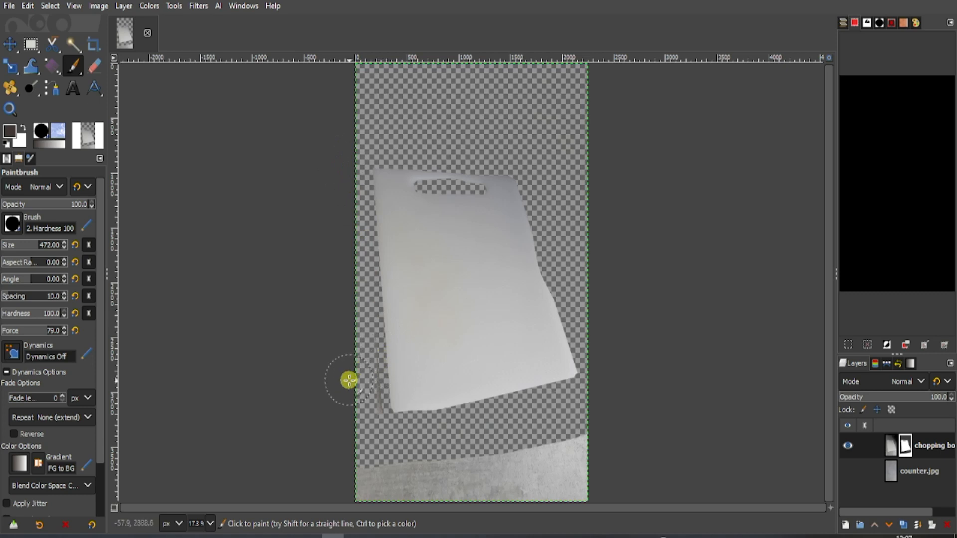
pyautogui.moveTo(360, 365)
pyautogui.mouseDown()
pyautogui.moveTo(372, 494)
pyautogui.moveTo(516, 496)
pyautogui.moveTo(604, 478)
pyautogui.moveTo(601, 455)
pyautogui.moveTo(576, 439)
pyautogui.moveTo(502, 460)
pyautogui.moveTo(367, 474)
pyautogui.mouseUp()
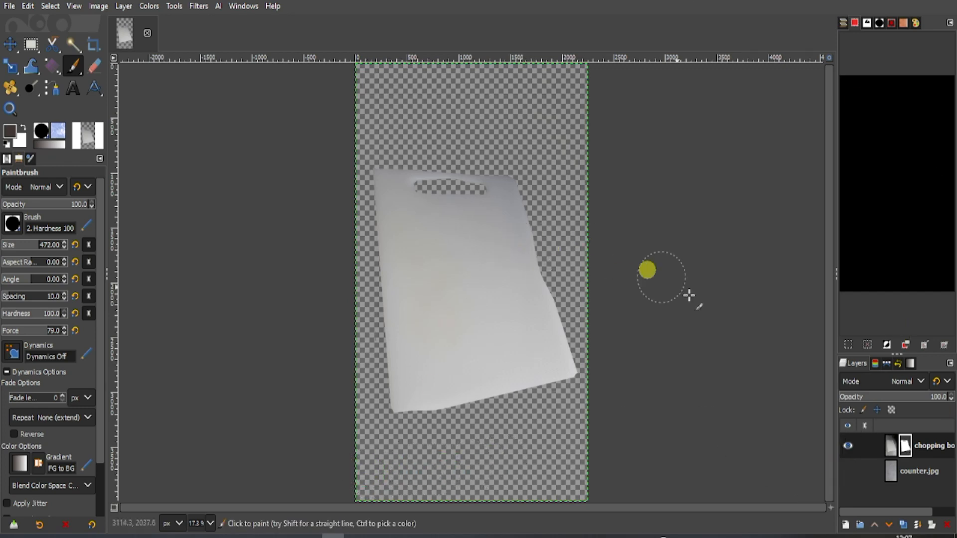
# Show the counter.jpg layer again and apply the chopping board's layer mask.
pyautogui.click(846, 471)
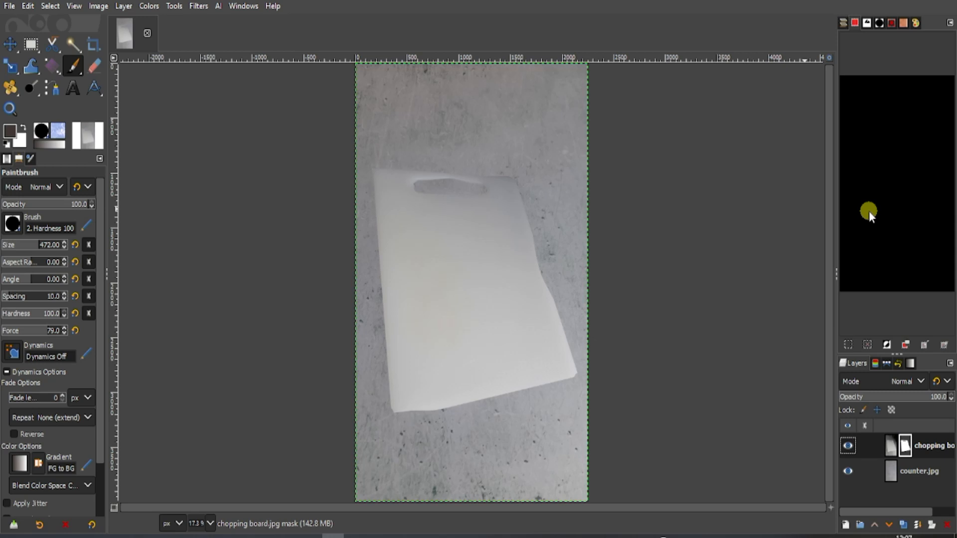
pyautogui.rightClick(925, 447)
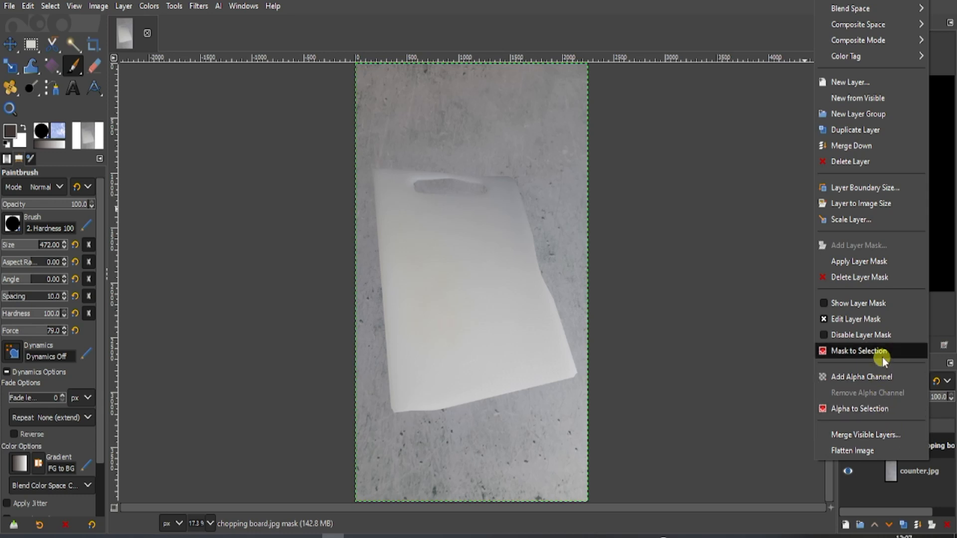
pyautogui.click(875, 263)
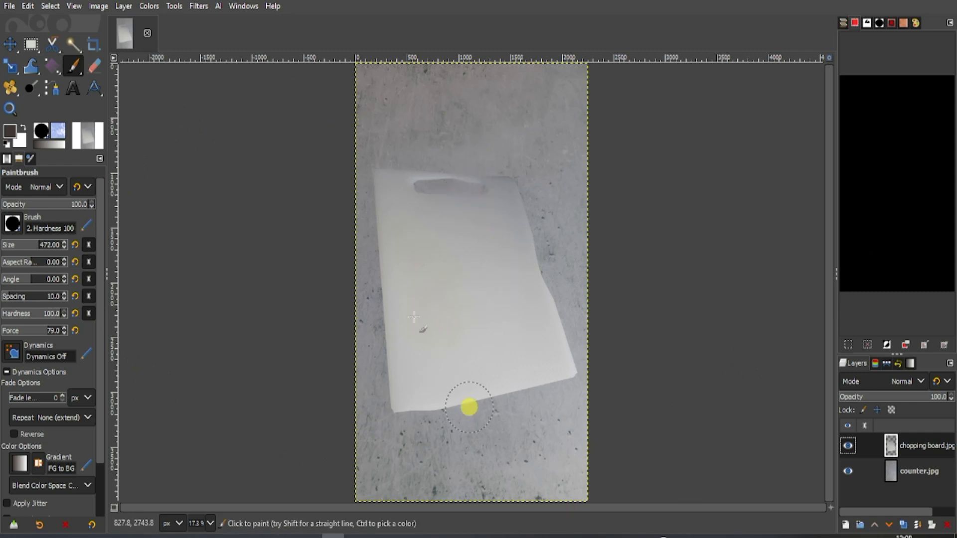
# Try to crop the chopping board layer to its content.
pyautogui.click(121, 6)
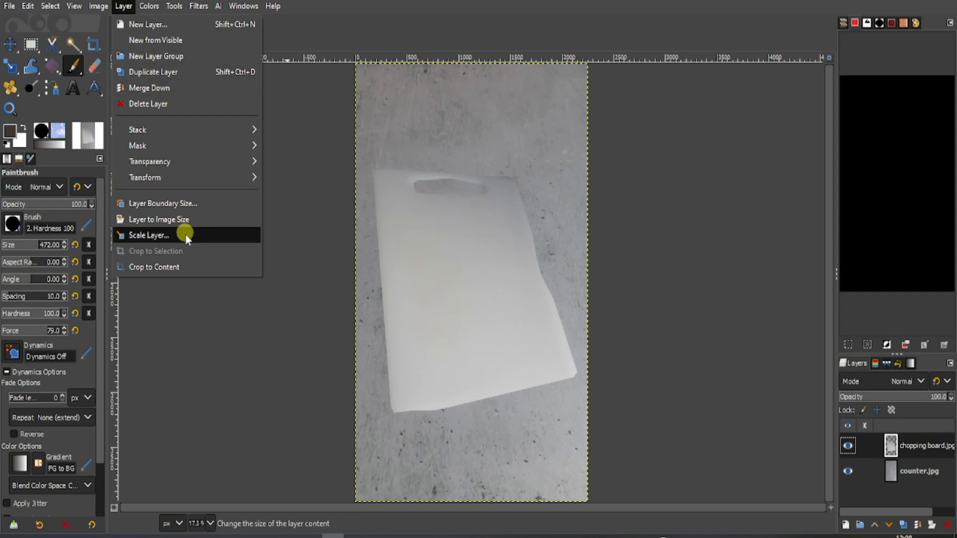
pyautogui.click(187, 267)
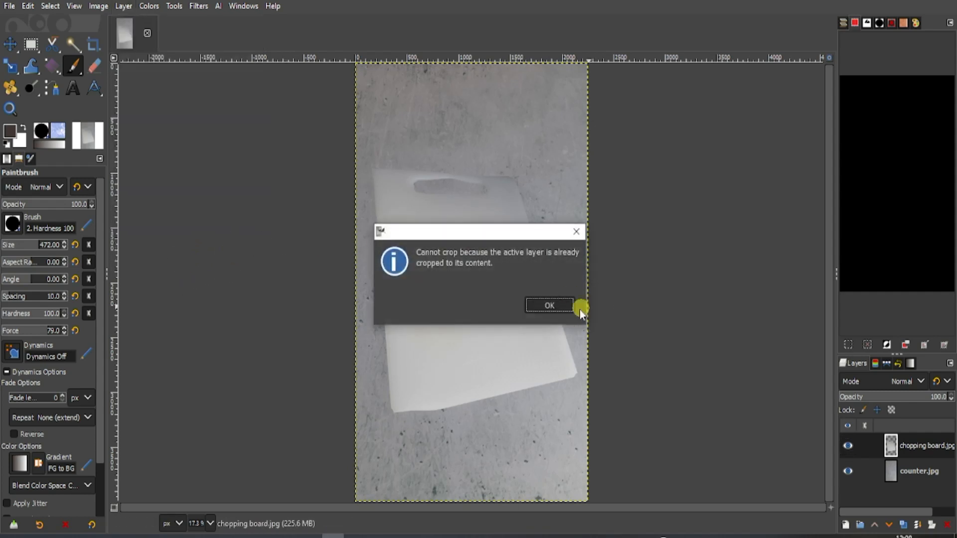
pyautogui.click(550, 306)
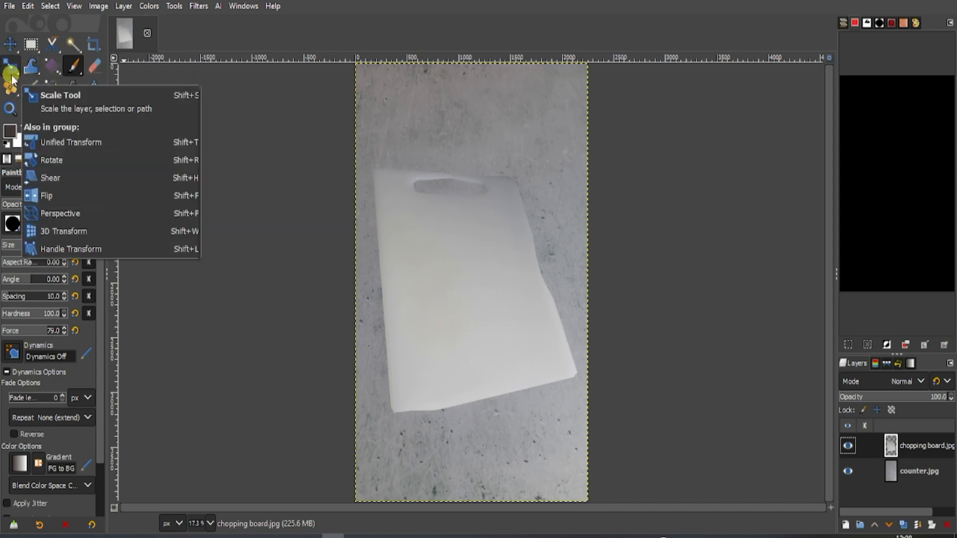
# Rotate the chopping board layer by about 3.42 degrees around a pivot moved to the middle of the board.
pyautogui.moveTo(8, 74); pyautogui.dragTo(86, 88)
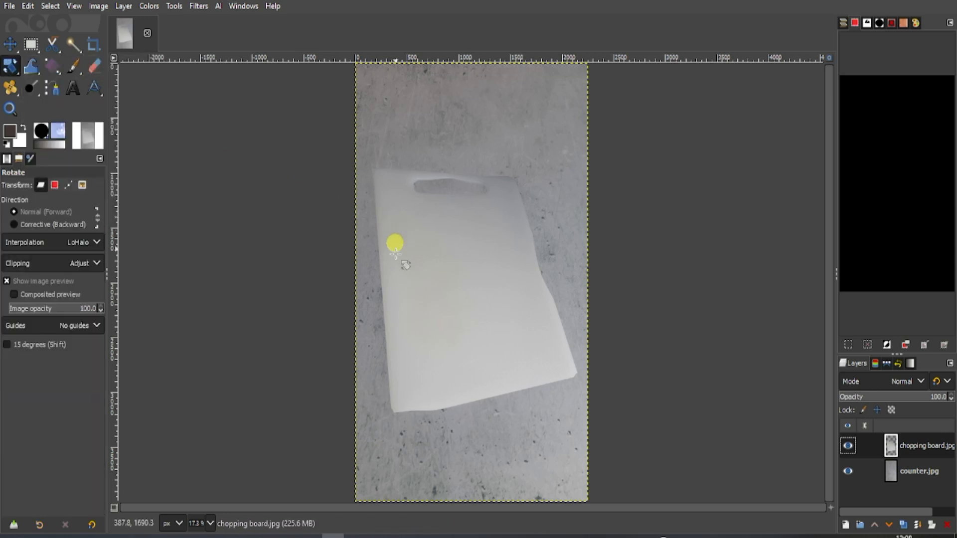
pyautogui.click(433, 287)
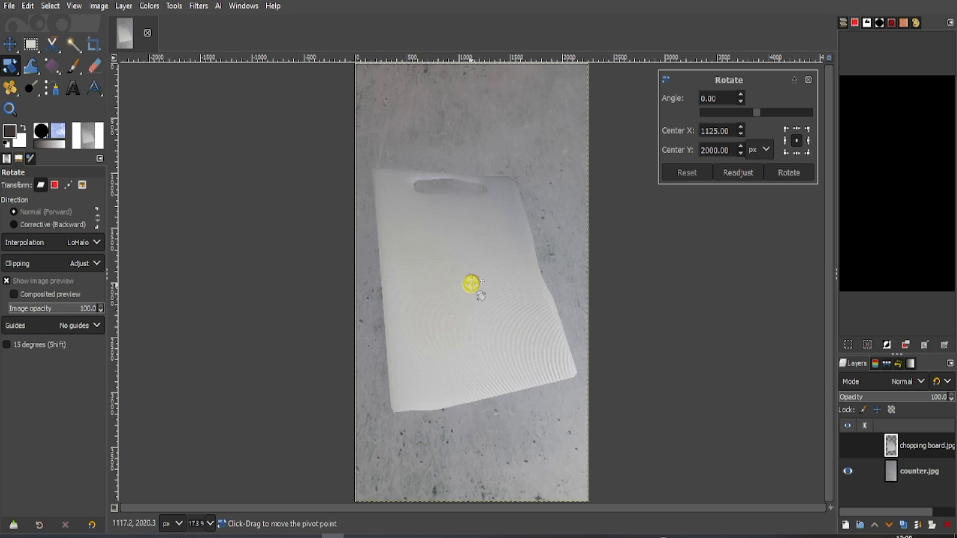
pyautogui.moveTo(481, 296); pyautogui.dragTo(473, 283)
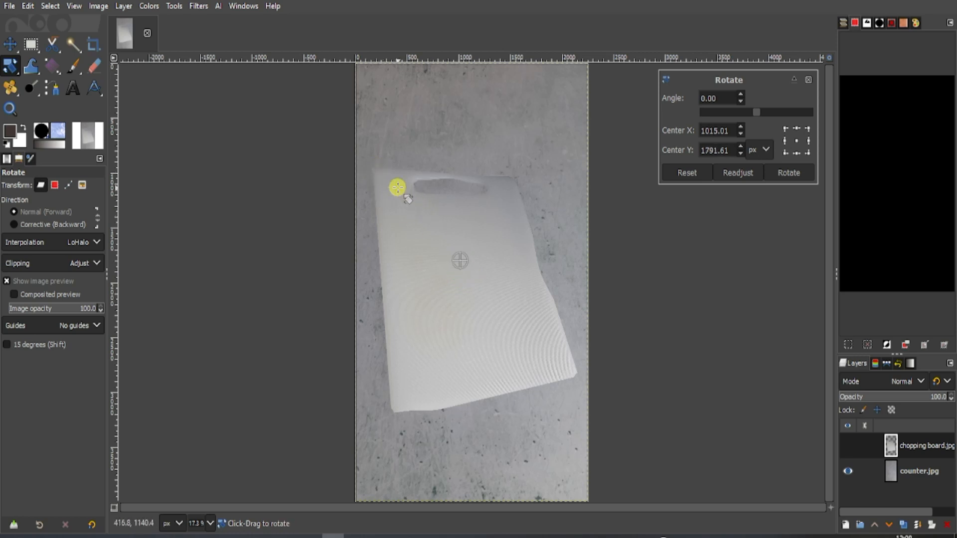
pyautogui.moveTo(370, 170)
pyautogui.mouseDown()
pyautogui.moveTo(386, 160)
pyautogui.moveTo(372, 171)
pyautogui.moveTo(359, 213)
pyautogui.moveTo(356, 163)
pyautogui.moveTo(365, 148)
pyautogui.moveTo(364, 186)
pyautogui.moveTo(370, 158)
pyautogui.mouseUp()
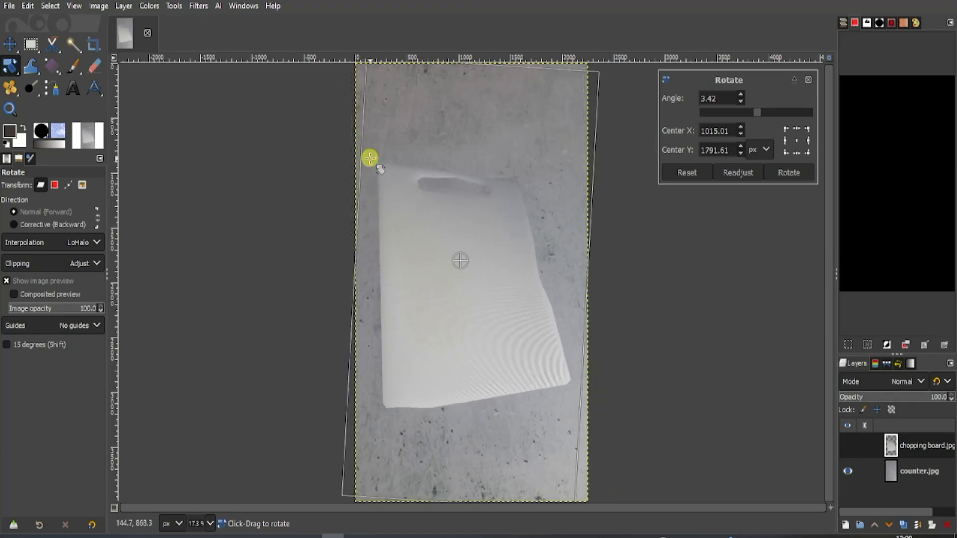
pyautogui.press('Return')
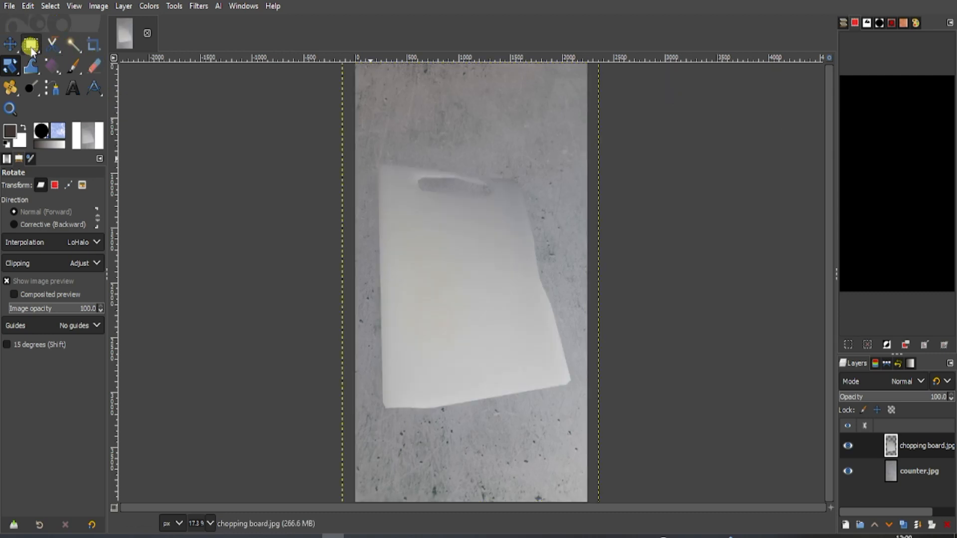
# Crop the chopping board layer to a rectangular selection of about 2136 × 2541 px around the board, and clear the selection.
pyautogui.click(29, 46)
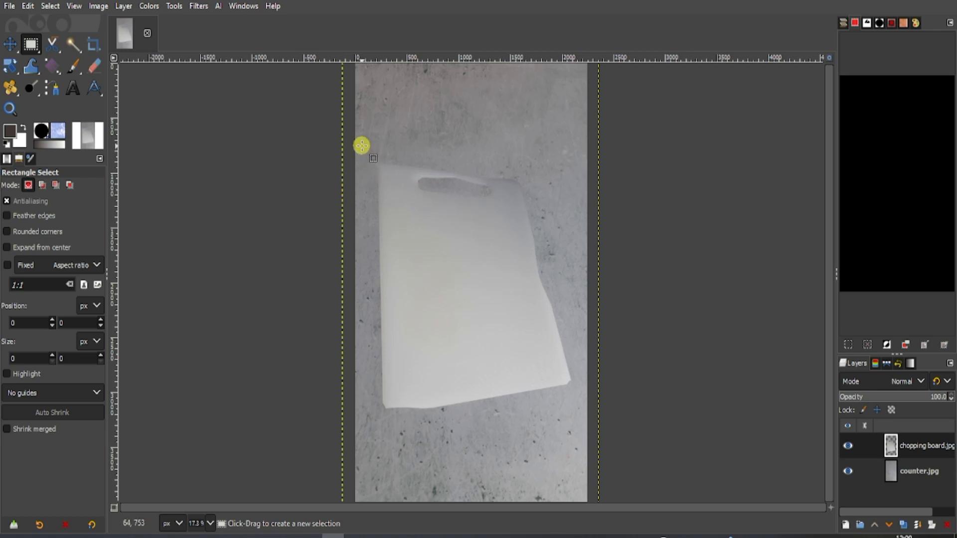
pyautogui.moveTo(361, 145); pyautogui.dragTo(577, 425)
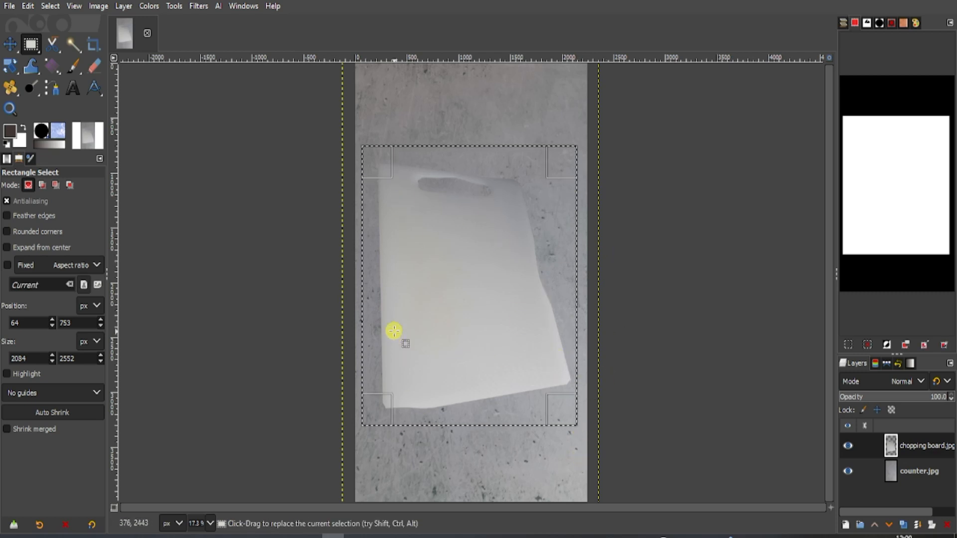
pyautogui.moveTo(558, 161)
pyautogui.mouseDown()
pyautogui.moveTo(505, 204)
pyautogui.moveTo(540, 167)
pyautogui.moveTo(557, 169)
pyautogui.moveTo(555, 160)
pyautogui.mouseUp()
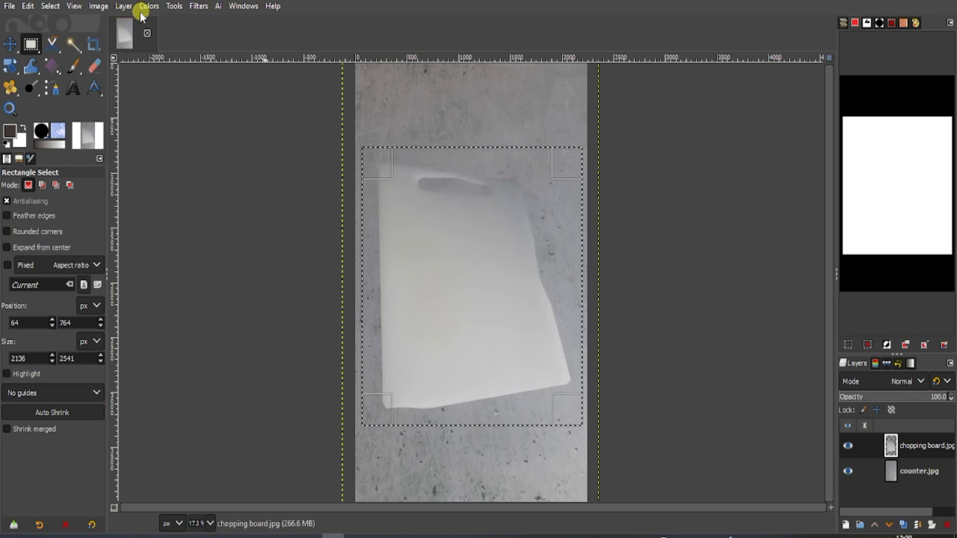
pyautogui.click(124, 6)
pyautogui.click(206, 256)
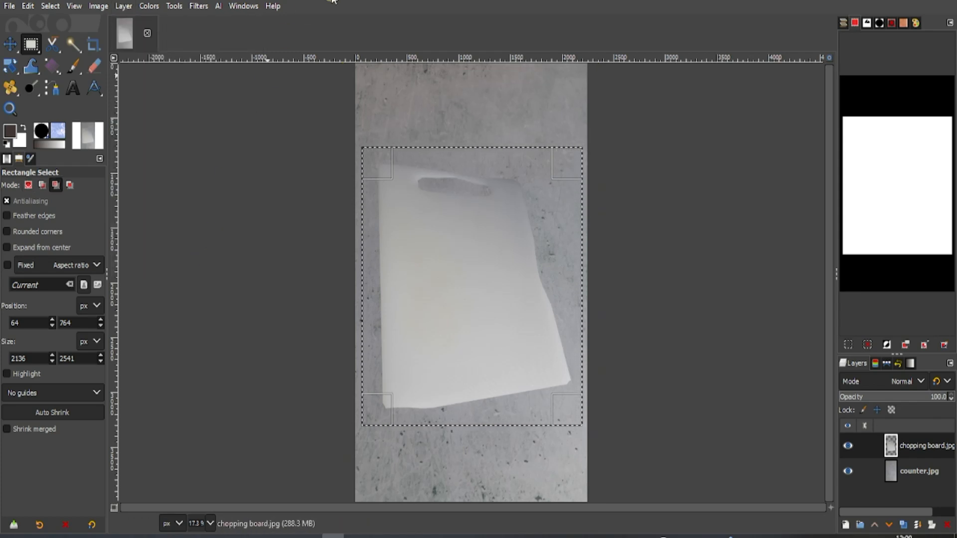
pyautogui.hotkey('ctrl', 'shift', 'a')
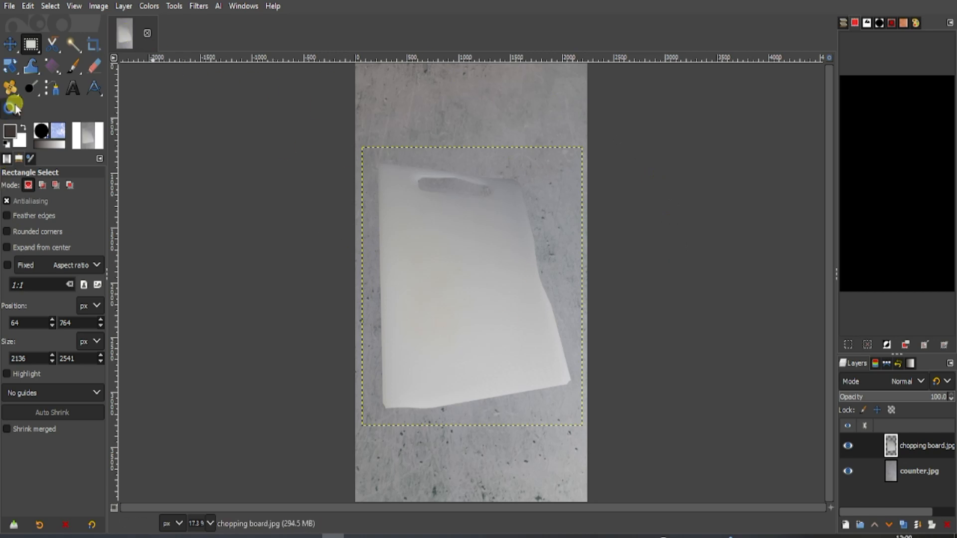
# Straighten and enlarge the chopping board with Unified Transform, pulling its upper-right corner outward, its lower-right corner inward and its top edge upward.
pyautogui.click(8, 70)
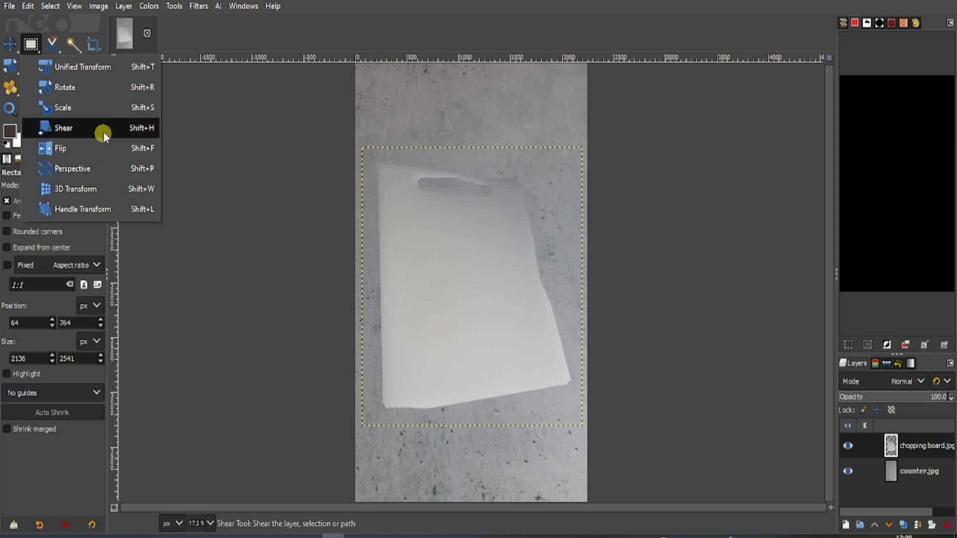
pyautogui.click(107, 67)
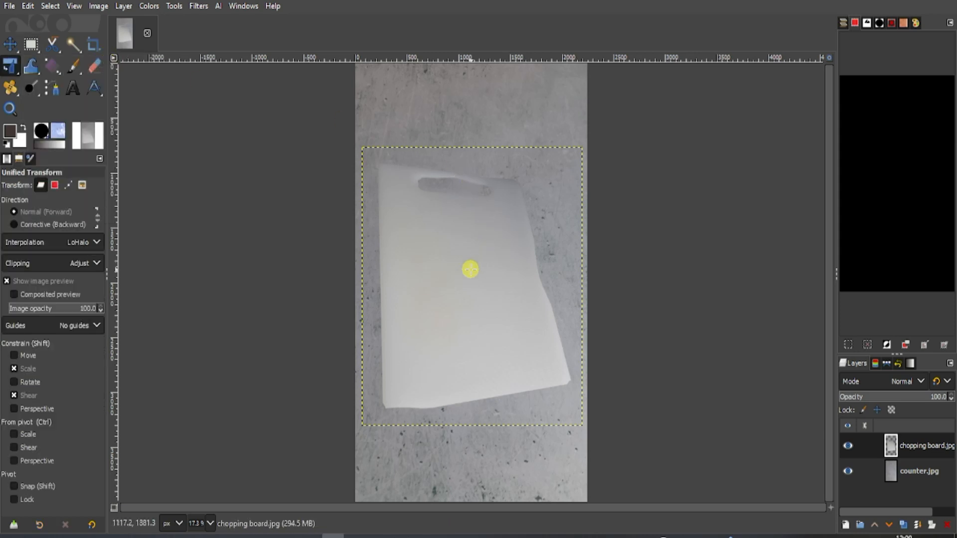
pyautogui.click(468, 270)
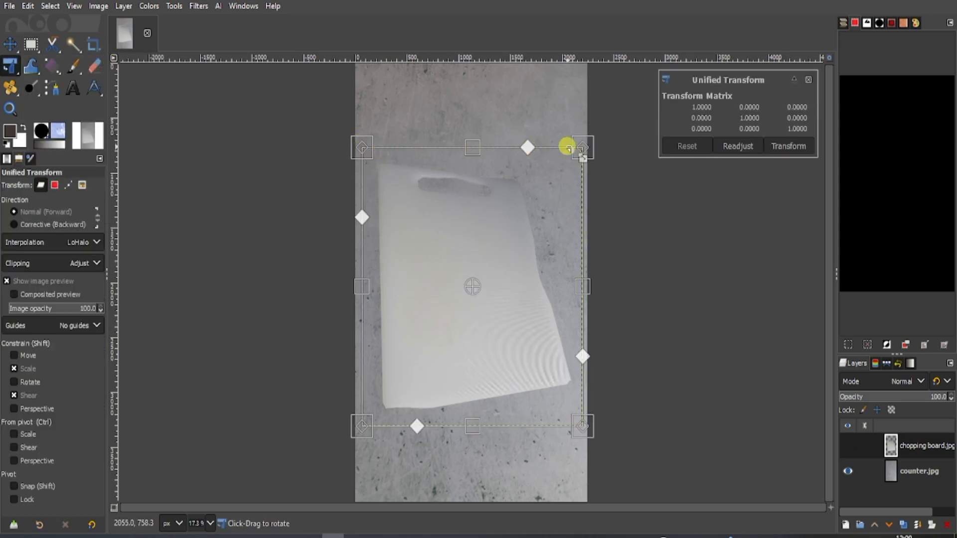
pyautogui.moveTo(581, 147); pyautogui.dragTo(634, 131)
pyautogui.moveTo(576, 432); pyautogui.dragTo(559, 444)
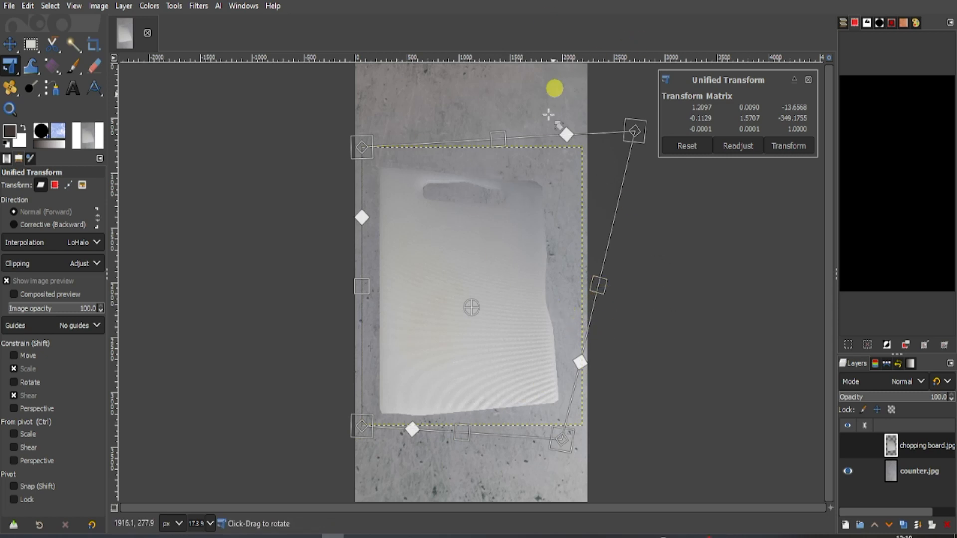
pyautogui.moveTo(497, 136); pyautogui.dragTo(493, 97)
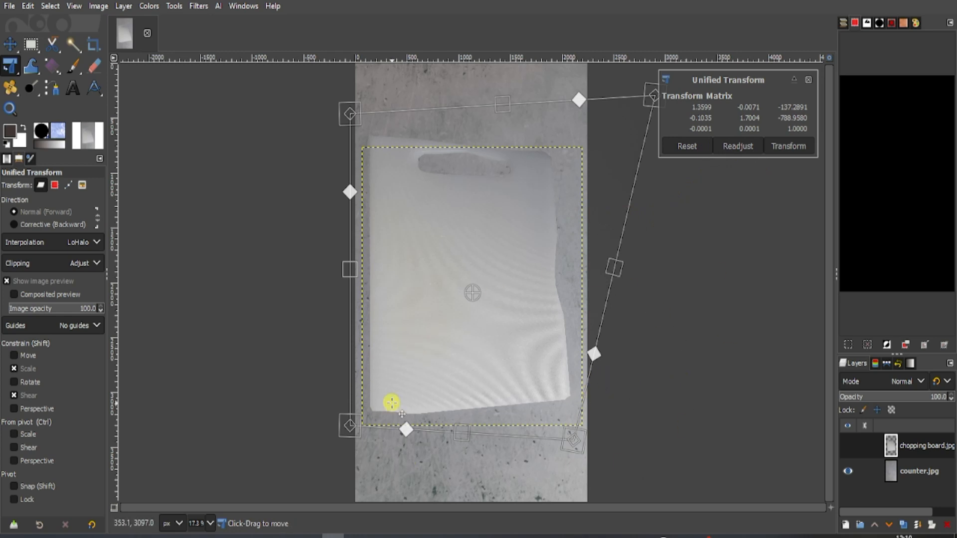
pyautogui.press('Return')
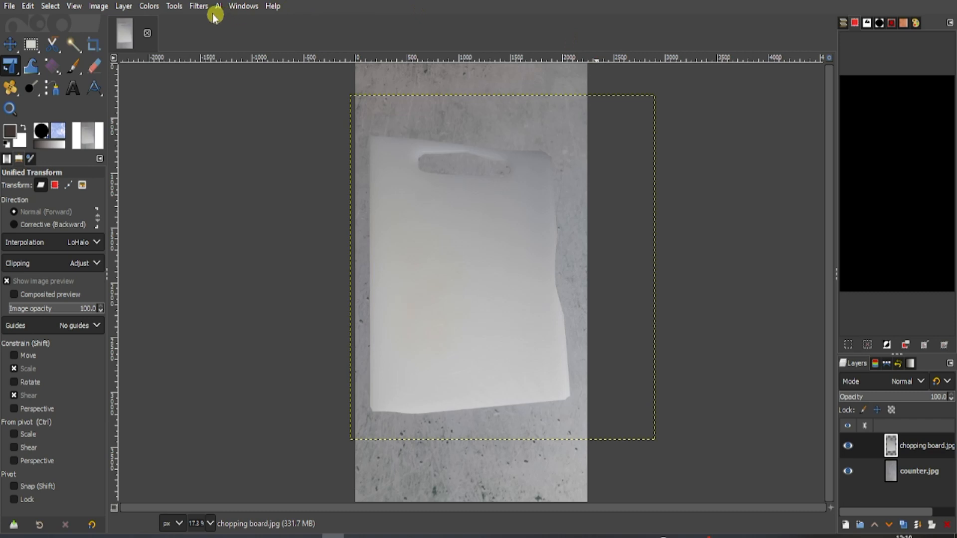
# Start a Drop Shadow on the chopping board layer and set its X and Y offsets to -51.355.
pyautogui.click(198, 6)
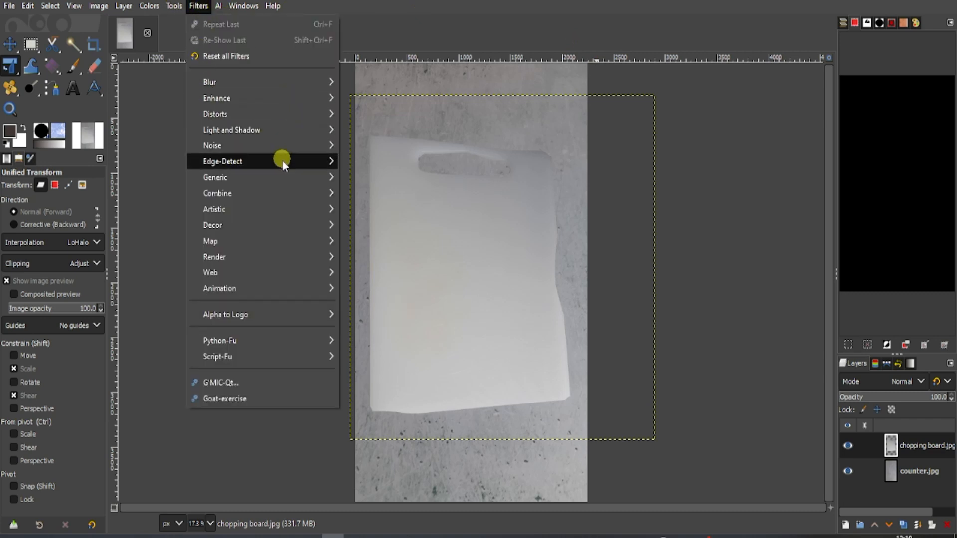
pyautogui.moveTo(291, 128)
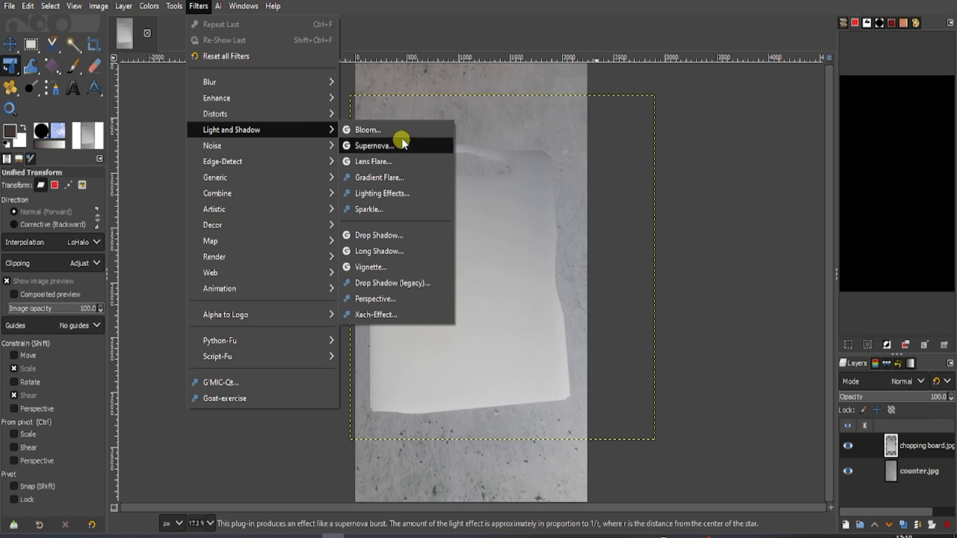
pyautogui.click(399, 237)
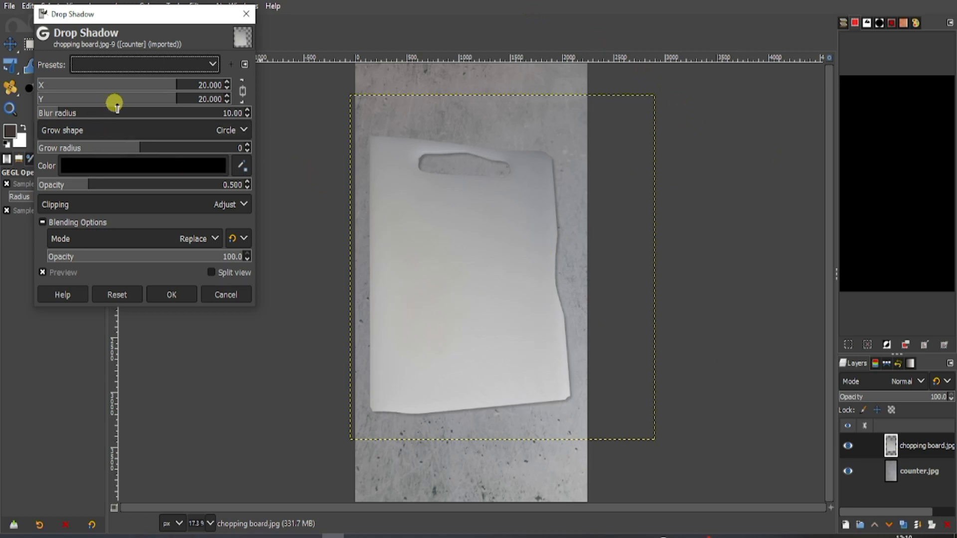
pyautogui.moveTo(160, 95); pyautogui.dragTo(13, 83)
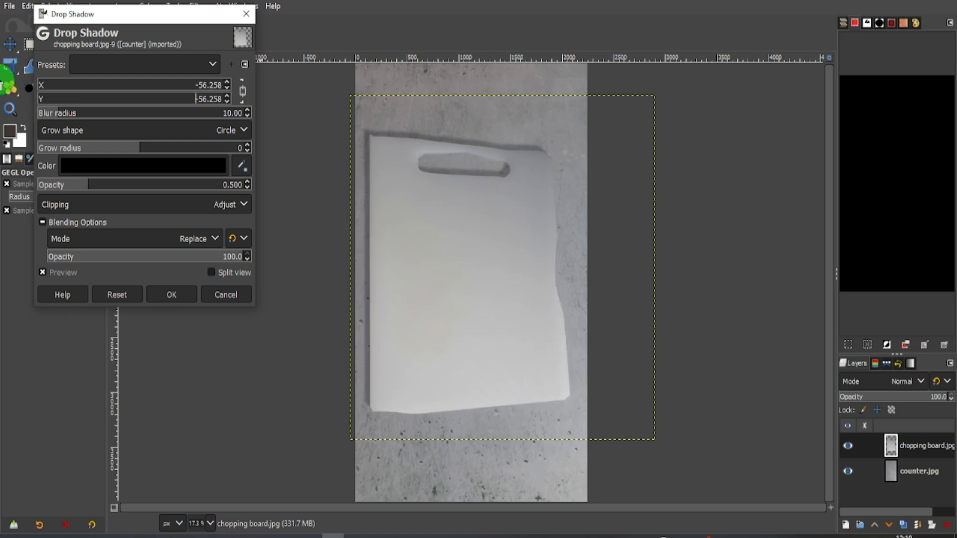
pyautogui.moveTo(4, 83)
pyautogui.mouseDown()
pyautogui.moveTo(50, 77)
pyautogui.moveTo(59, 90)
pyautogui.moveTo(47, 82)
pyautogui.moveTo(12, 91)
pyautogui.mouseUp()
# Set the drop shadow's grow radius to -6 and blur radius to 44.23, and apply it to the chopping board.
pyautogui.moveTo(146, 148); pyautogui.dragTo(178, 146)
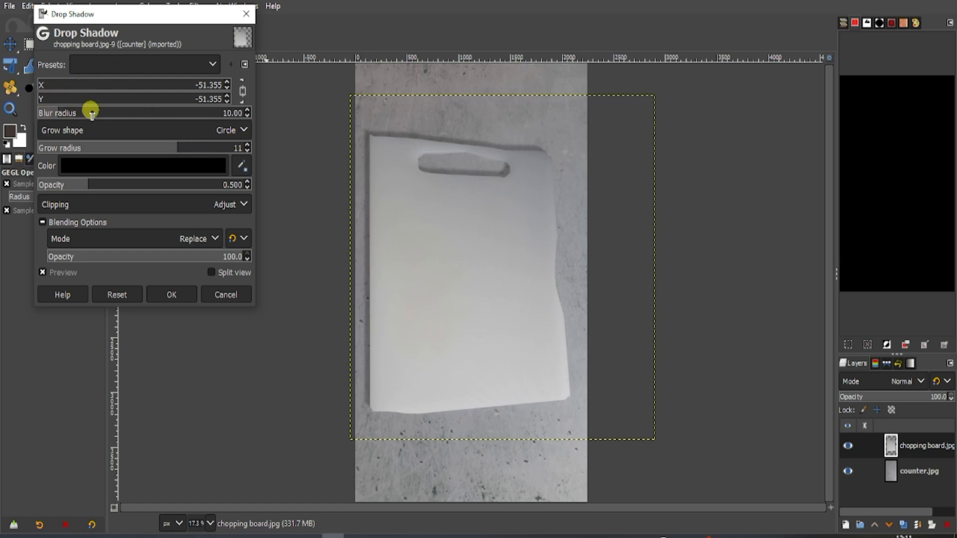
pyautogui.moveTo(62, 114); pyautogui.dragTo(86, 112)
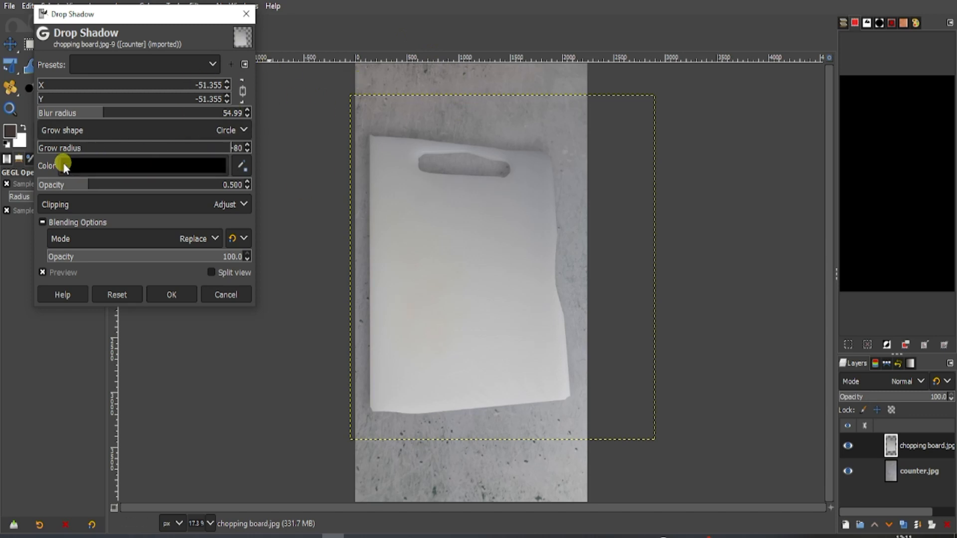
pyautogui.moveTo(44, 150); pyautogui.dragTo(105, 145)
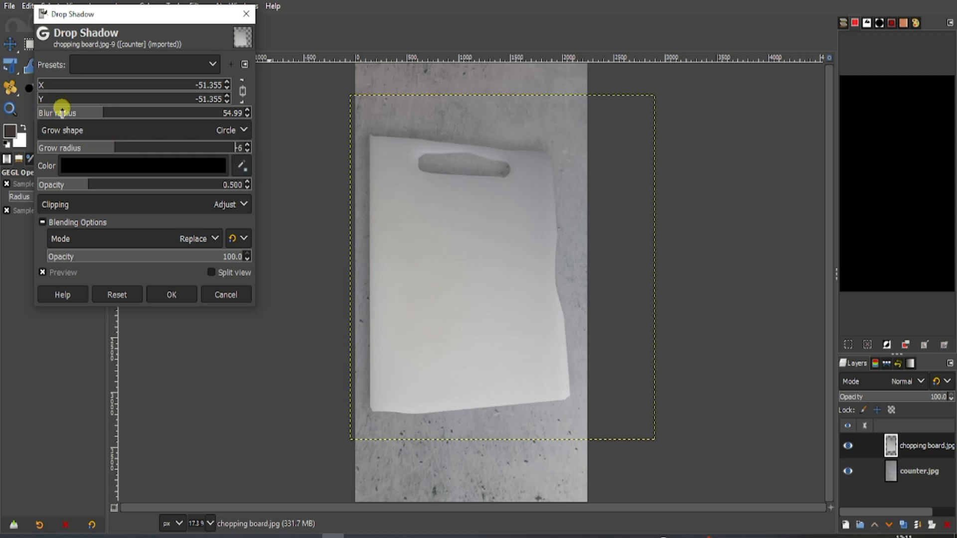
pyautogui.moveTo(103, 112)
pyautogui.mouseDown()
pyautogui.moveTo(39, 112)
pyautogui.moveTo(89, 118)
pyautogui.mouseUp()
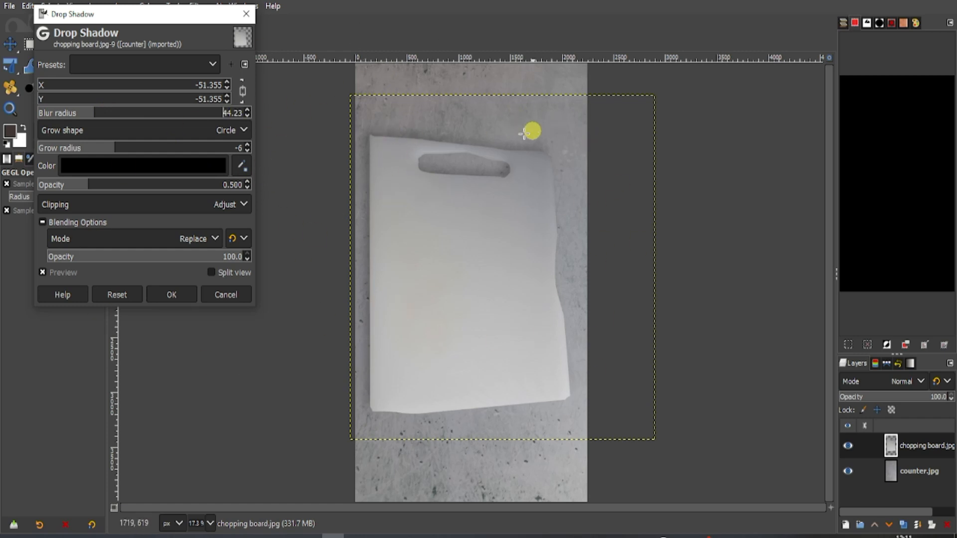
pyautogui.click(169, 291)
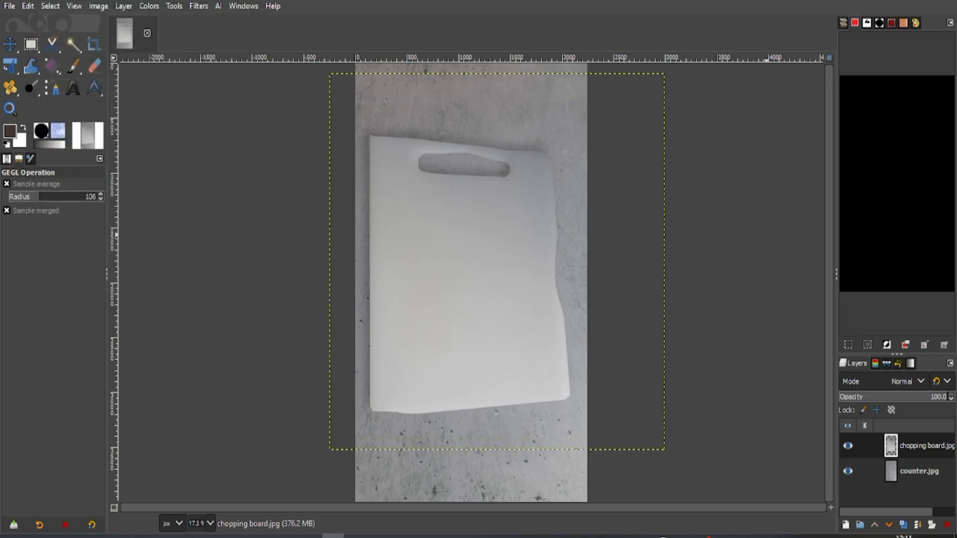
# Add pepper.jpg from the kitchen gimp folder as a new layer, rotated per its Exif orientation, and lower its opacity to 36.3.
pyautogui.hotkey('alt', 'Tab')
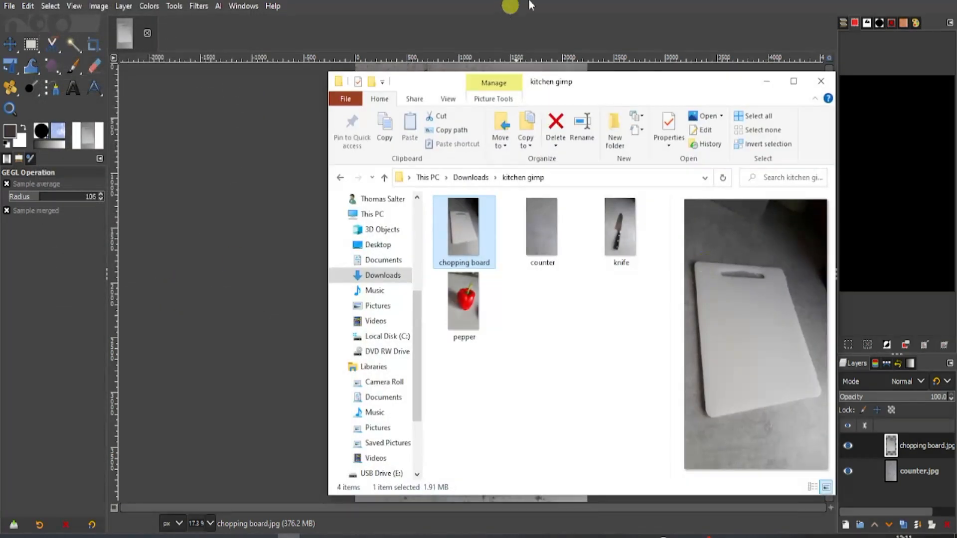
pyautogui.click(462, 301)
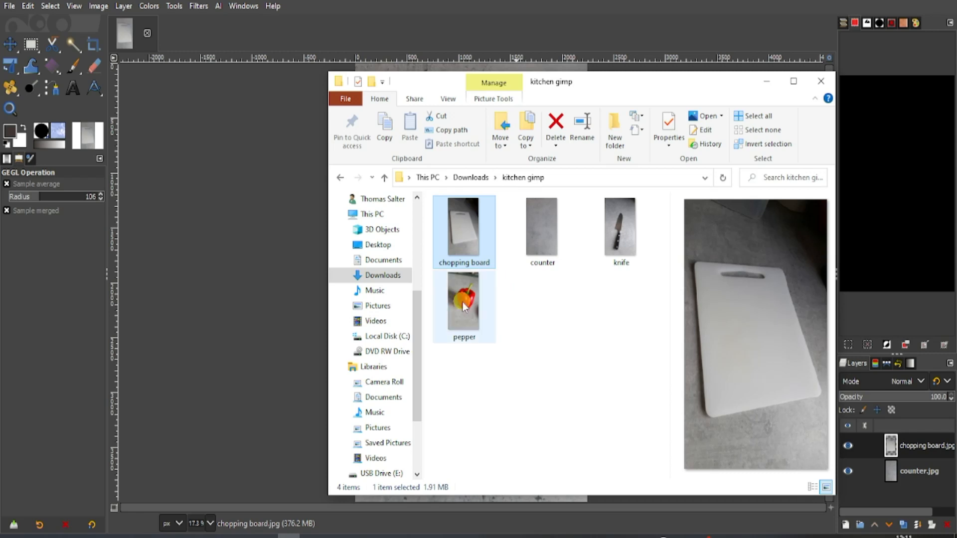
pyautogui.moveTo(462, 301); pyautogui.dragTo(252, 290)
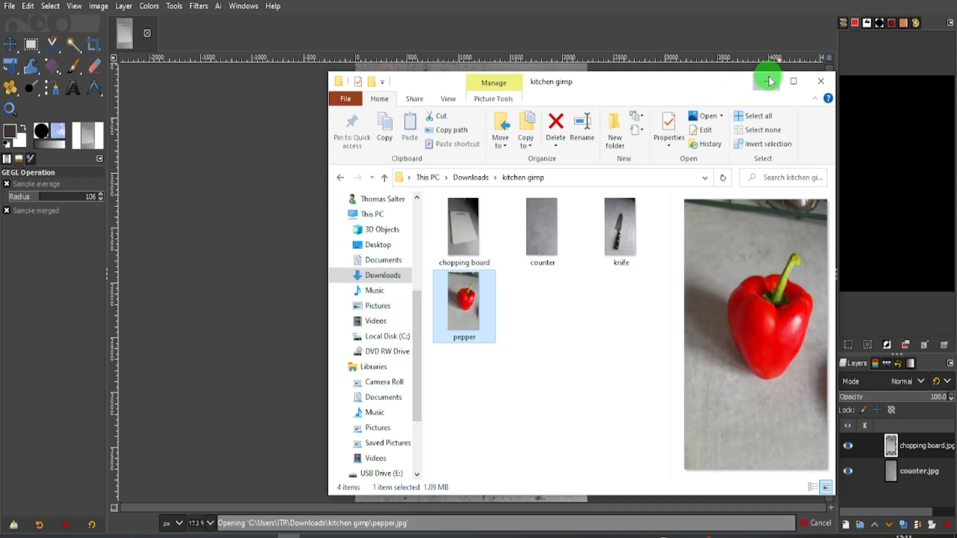
pyautogui.click(768, 81)
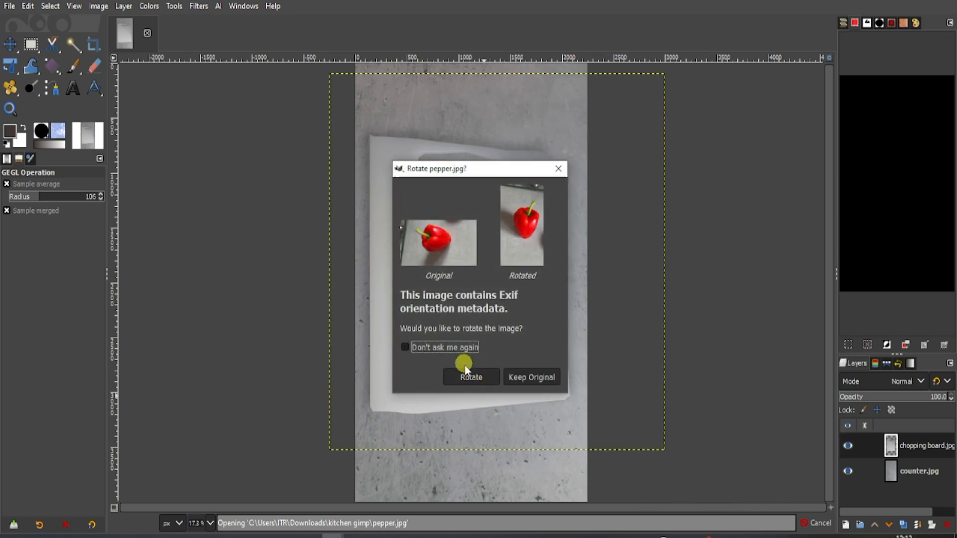
pyautogui.click(465, 378)
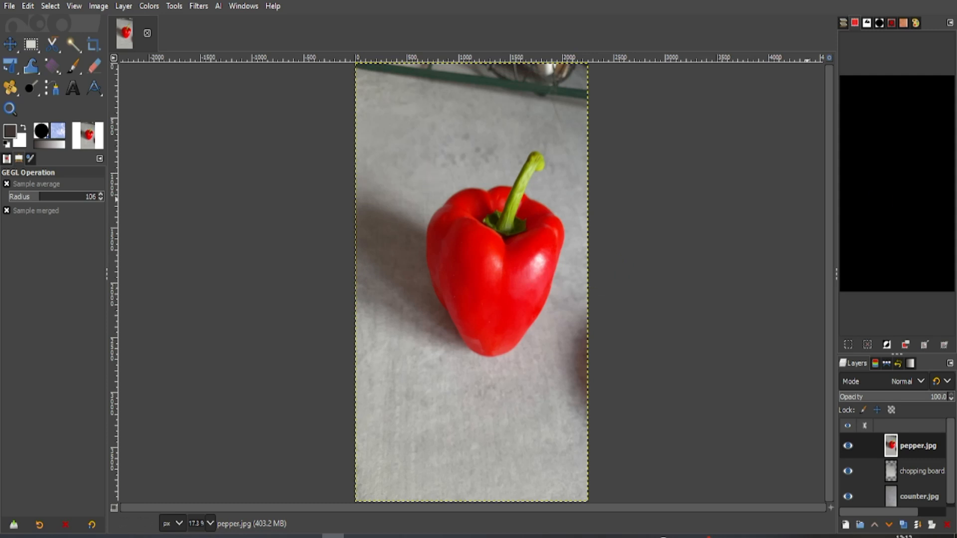
pyautogui.moveTo(904, 395); pyautogui.dragTo(878, 401)
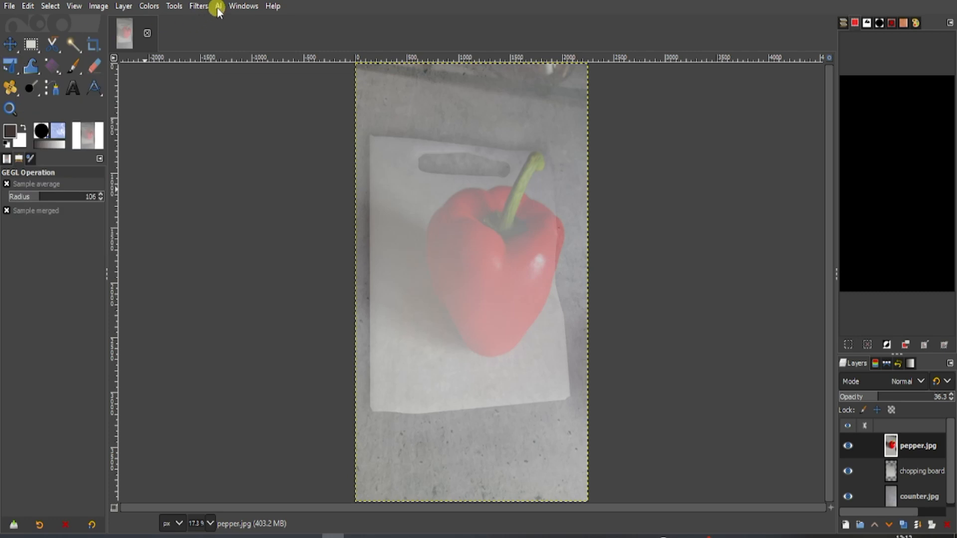
pyautogui.click(174, 6)
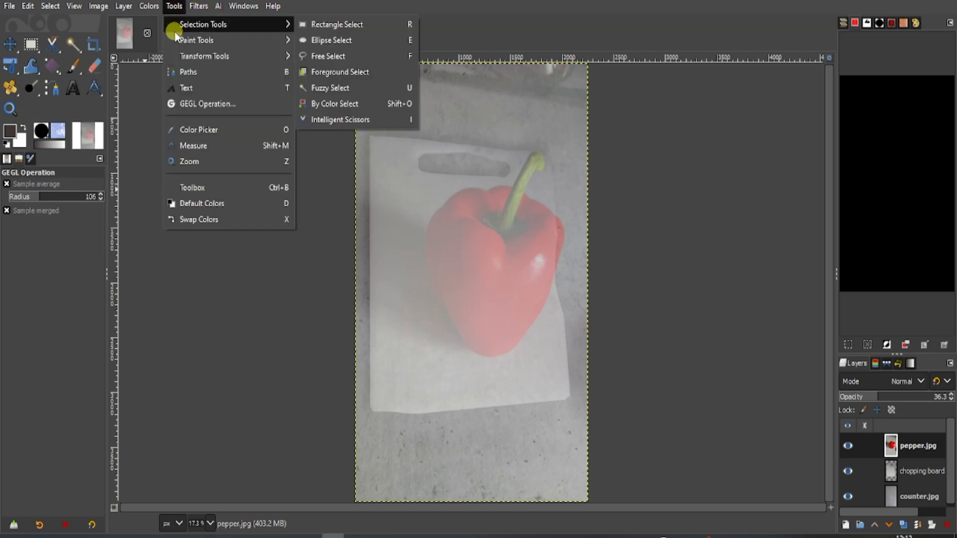
pyautogui.moveTo(243, 6)
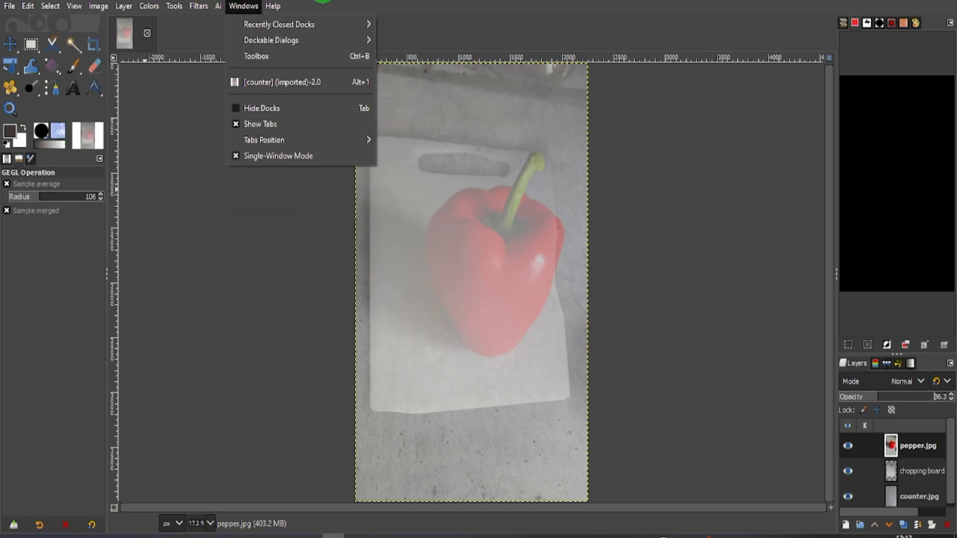
pyautogui.click(323, 1)
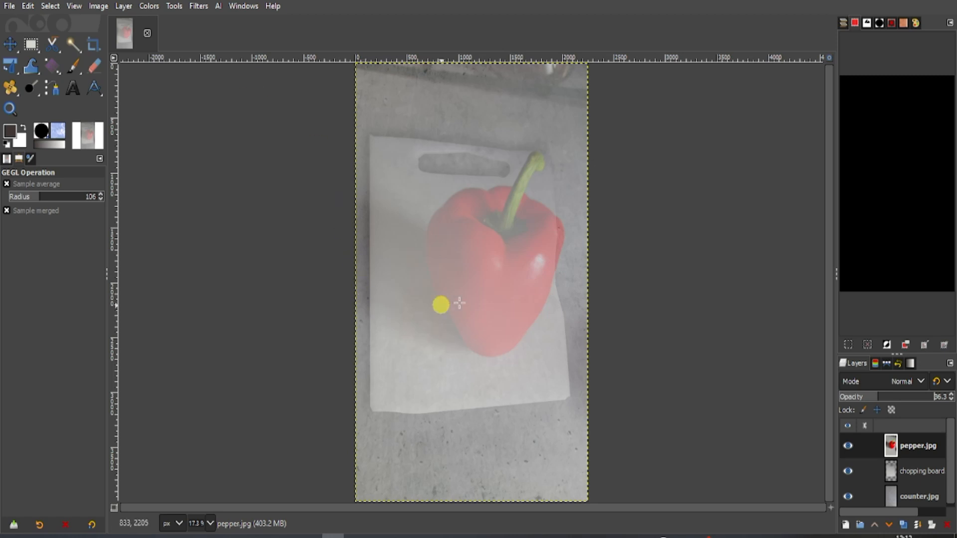
pyautogui.click(495, 301)
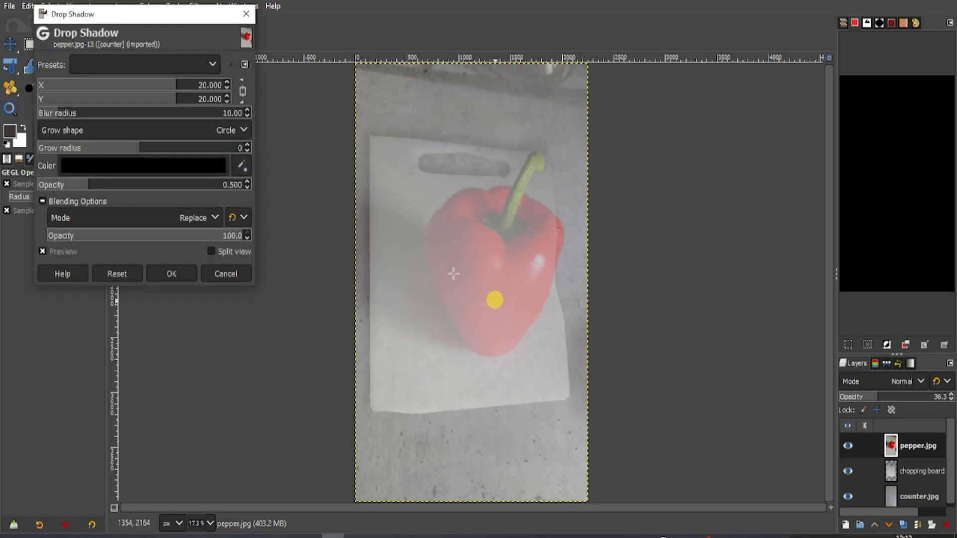
pyautogui.click(242, 5)
pyautogui.click(243, 7)
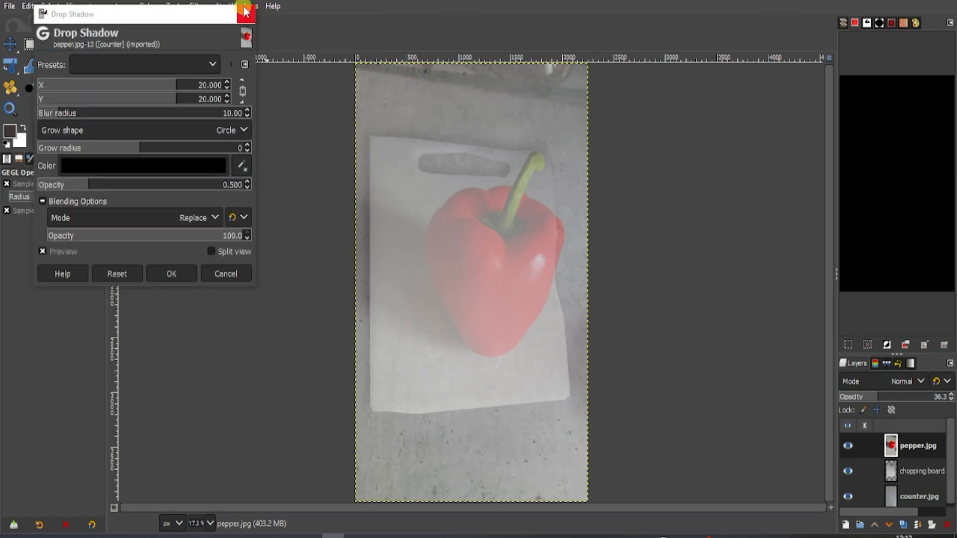
pyautogui.click(246, 14)
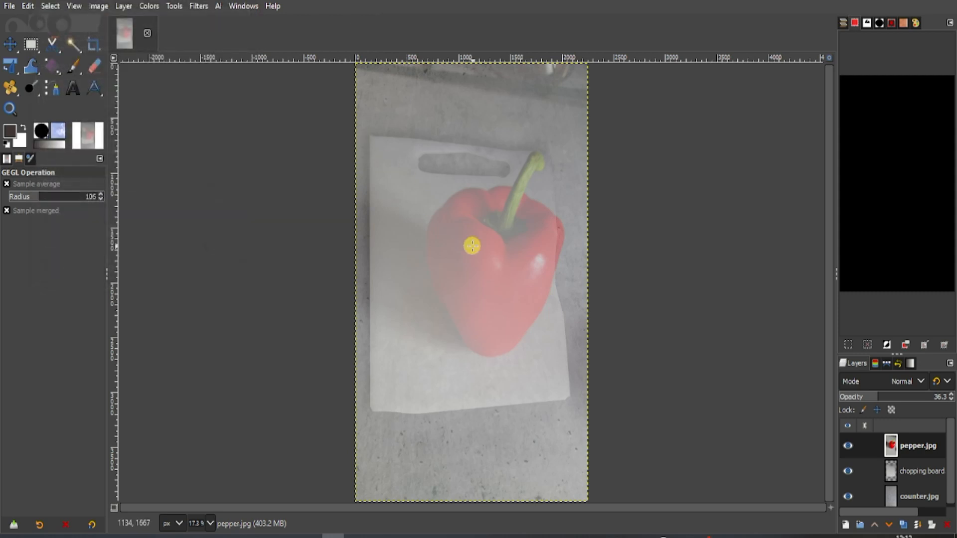
# Scale the pepper layer to 1182 × 2102 px, placed over the board's upper-left part, and set its opacity to 100.
pyautogui.hotkey('shift', 's')
pyautogui.click(472, 246)
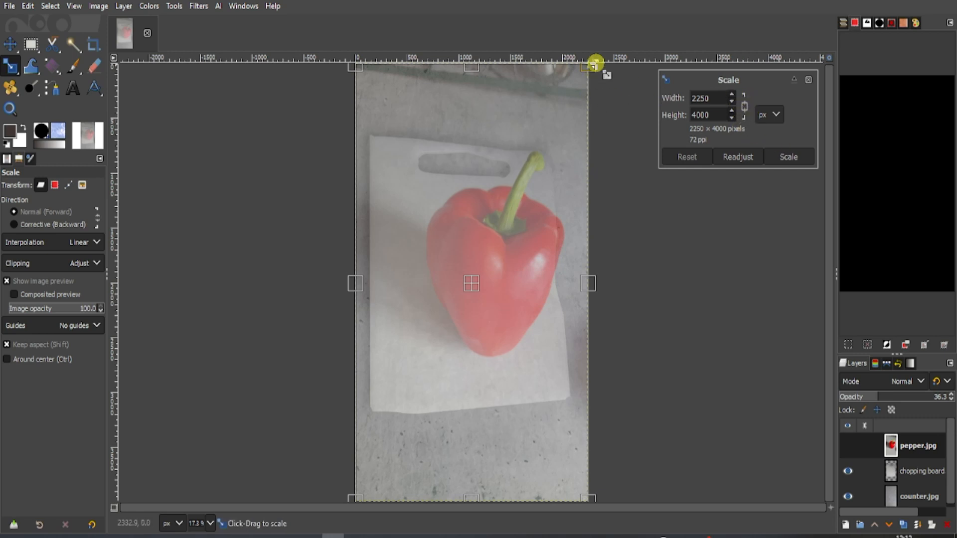
pyautogui.moveTo(591, 62); pyautogui.dragTo(453, 284)
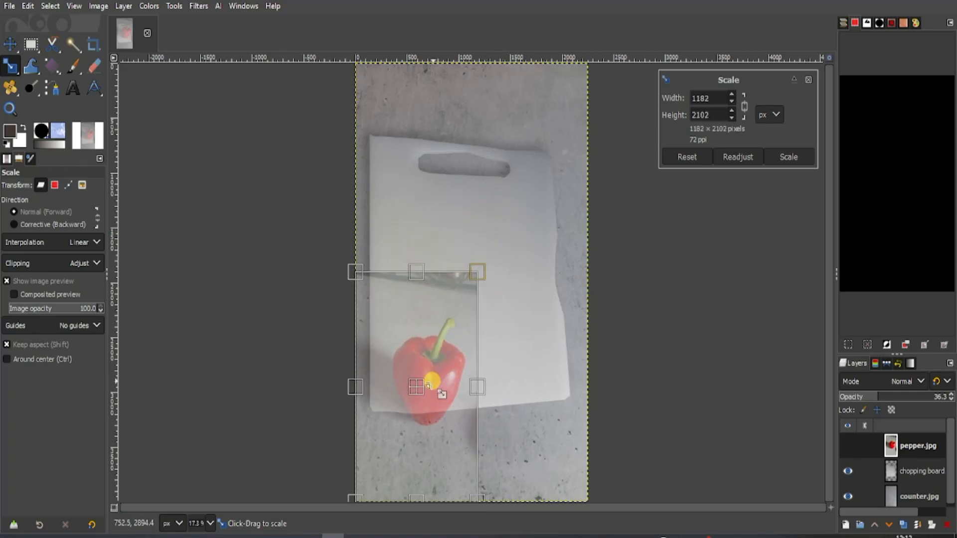
pyautogui.moveTo(429, 379); pyautogui.dragTo(431, 202)
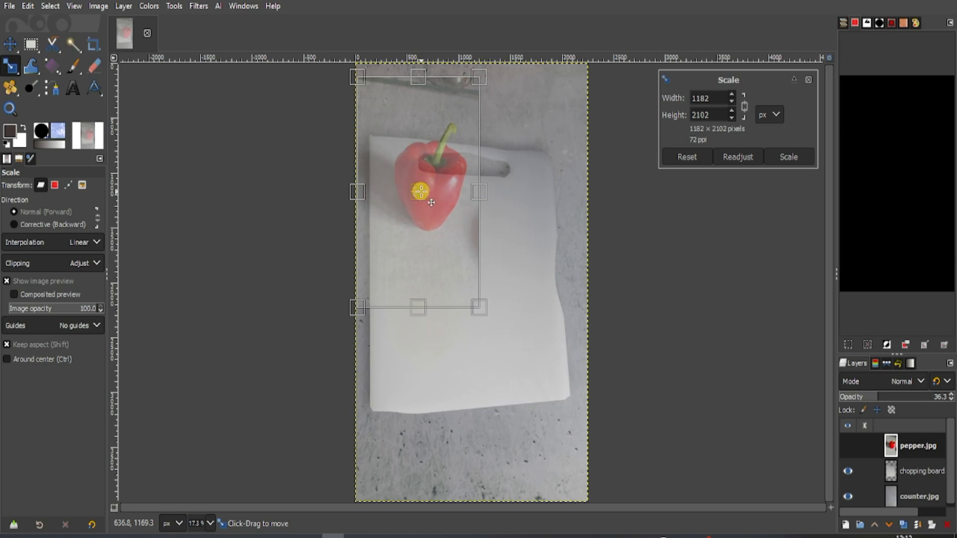
pyautogui.click(592, 158)
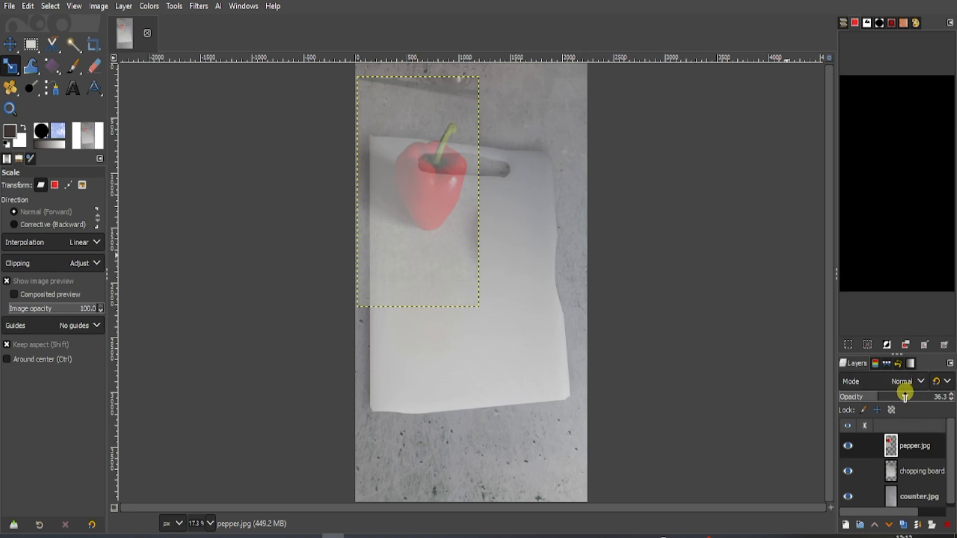
pyautogui.moveTo(905, 393); pyautogui.dragTo(952, 396)
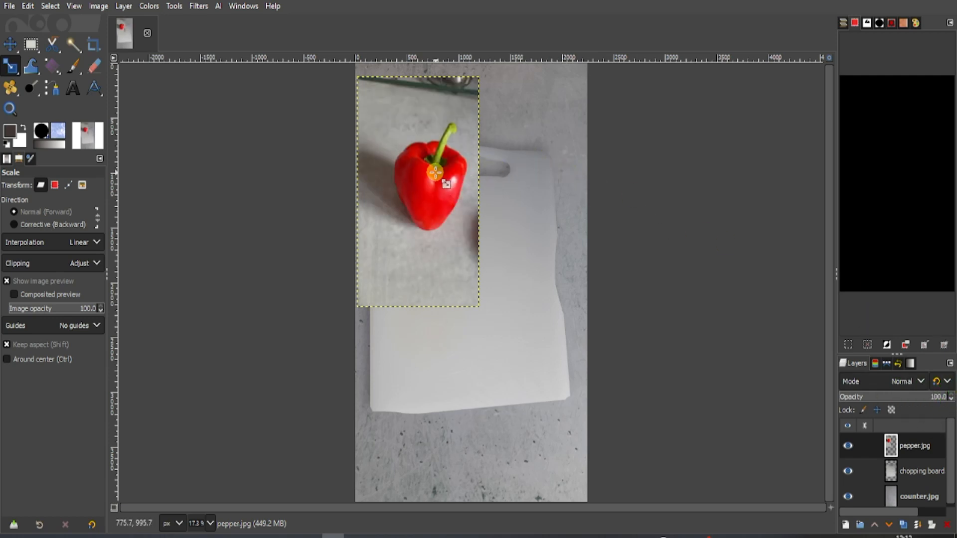
pyautogui.click(924, 456)
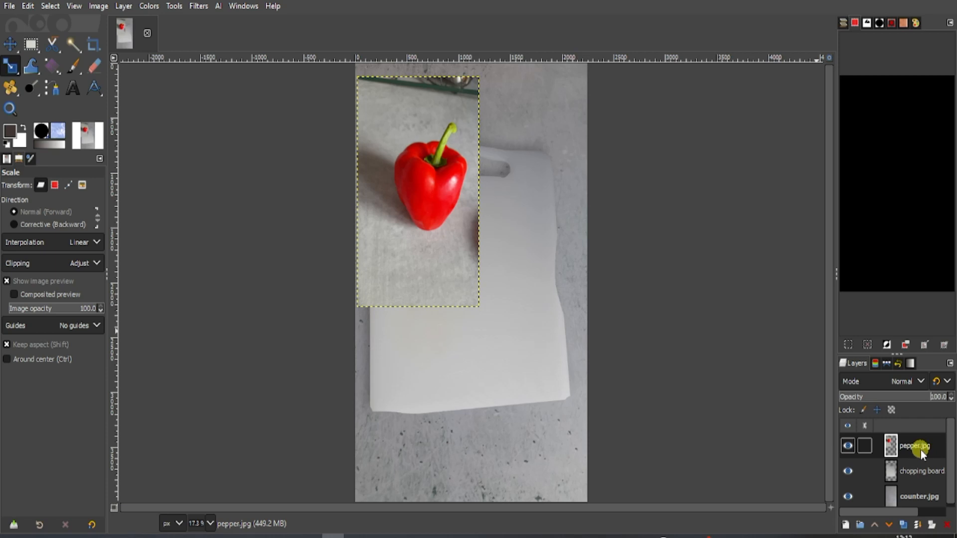
pyautogui.rightClick(920, 450)
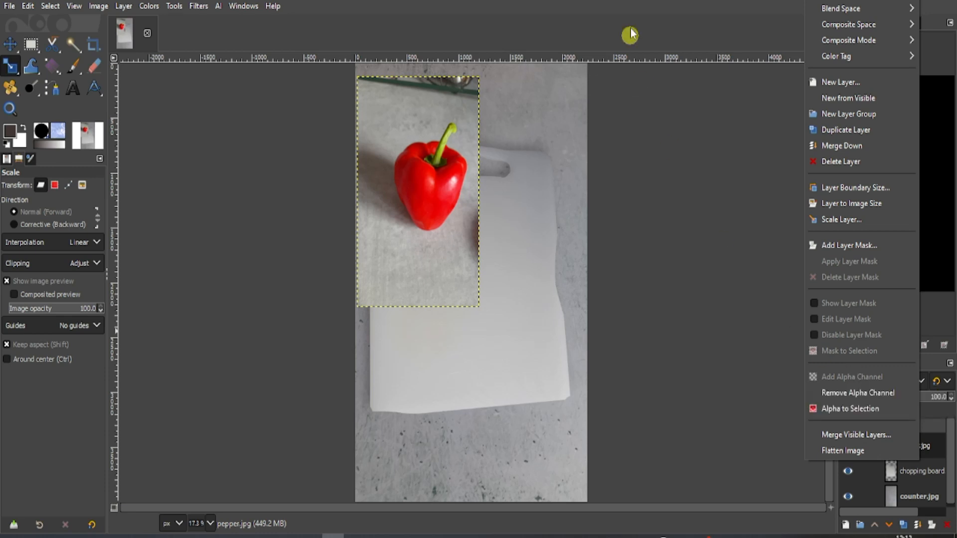
pyautogui.click(606, 3)
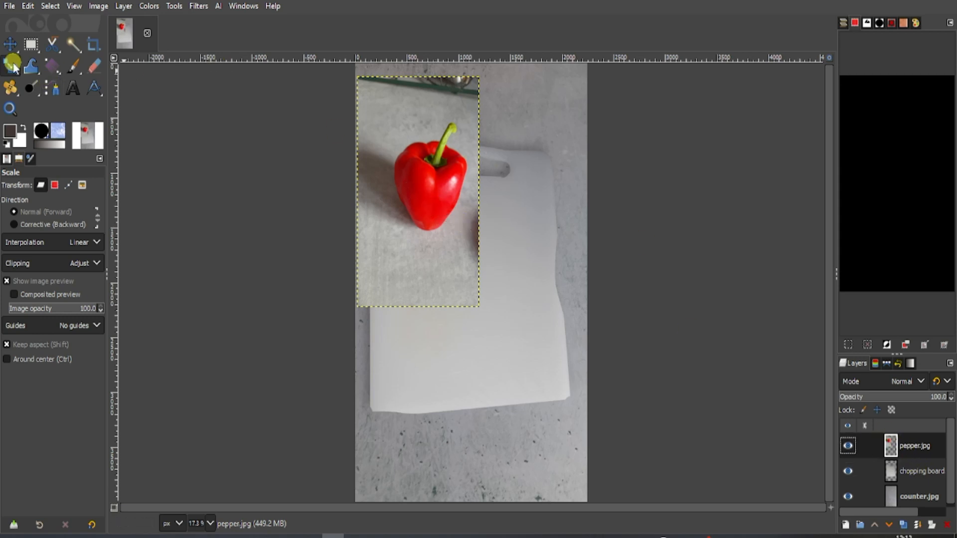
# Trace the pepper's upper-left edge with Scissors Select, from its left shoulder over the top to the stem.
pyautogui.click(10, 44)
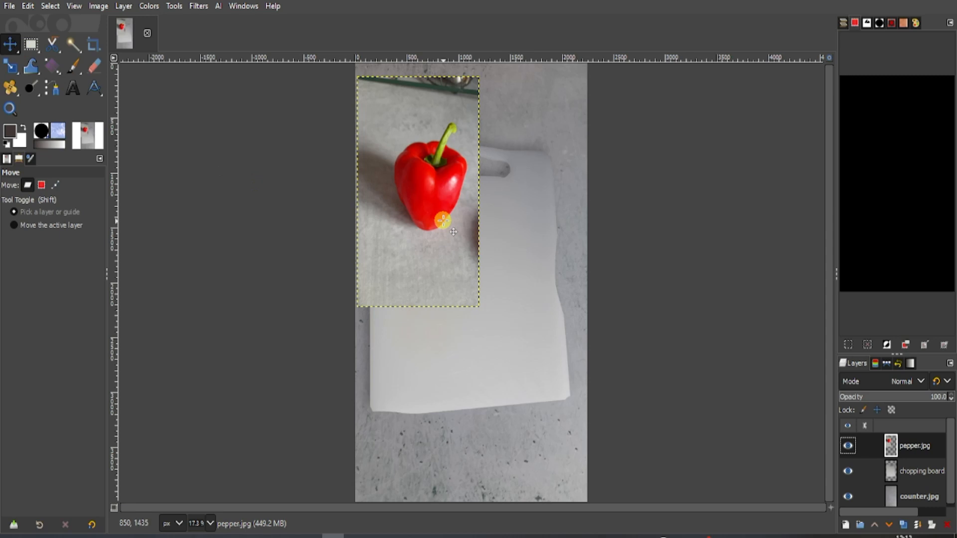
pyautogui.scroll(6, 442, 220)
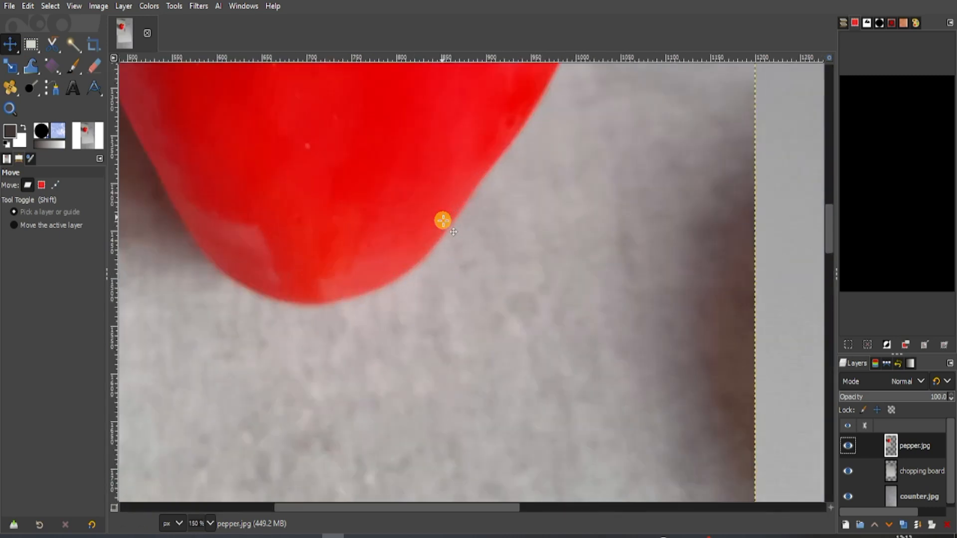
pyautogui.scroll(-2, 457, 252)
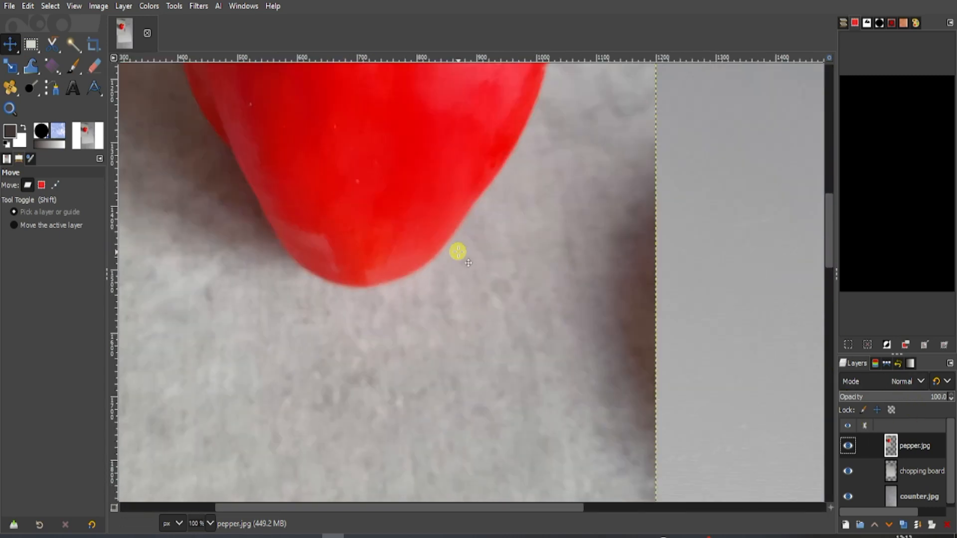
pyautogui.moveTo(825, 240); pyautogui.dragTo(827, 184)
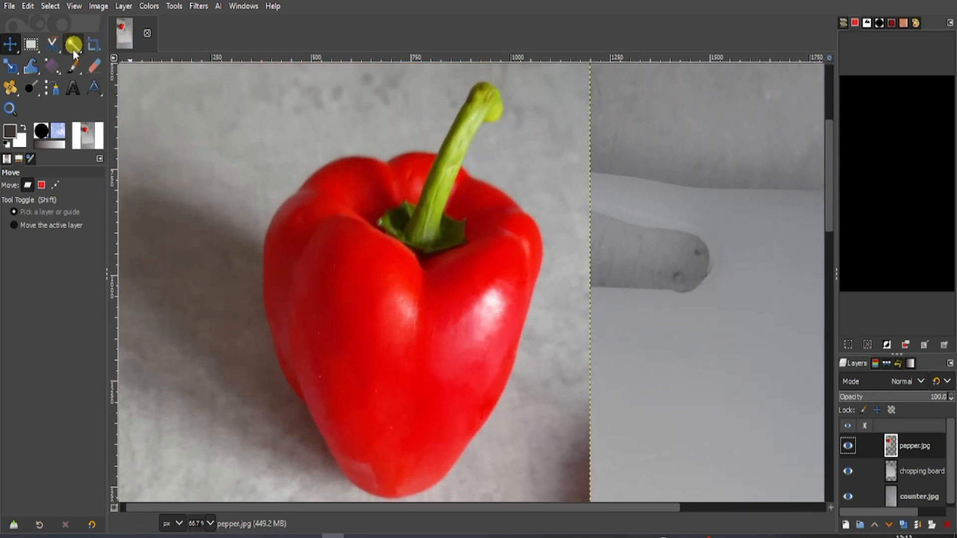
pyautogui.rightClick(58, 47)
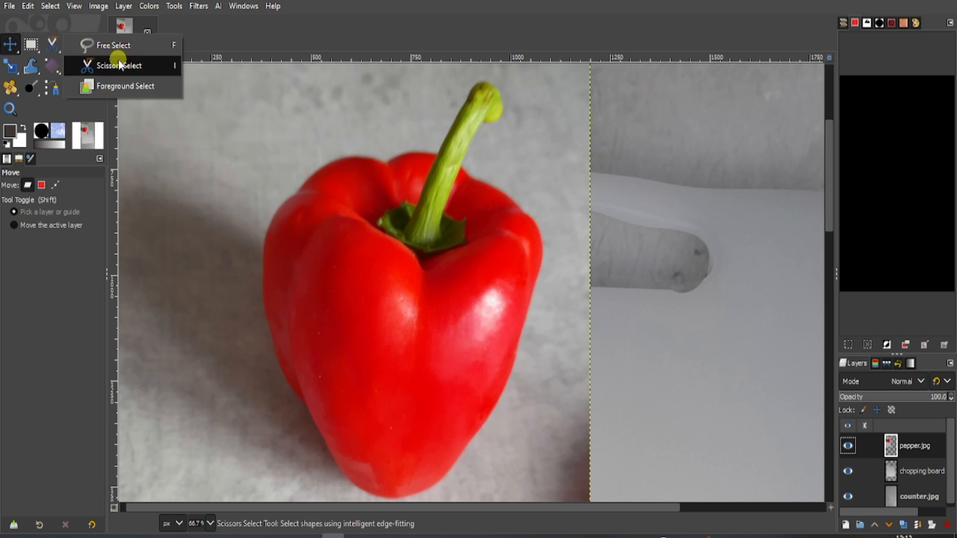
pyautogui.click(137, 67)
pyautogui.click(149, 70)
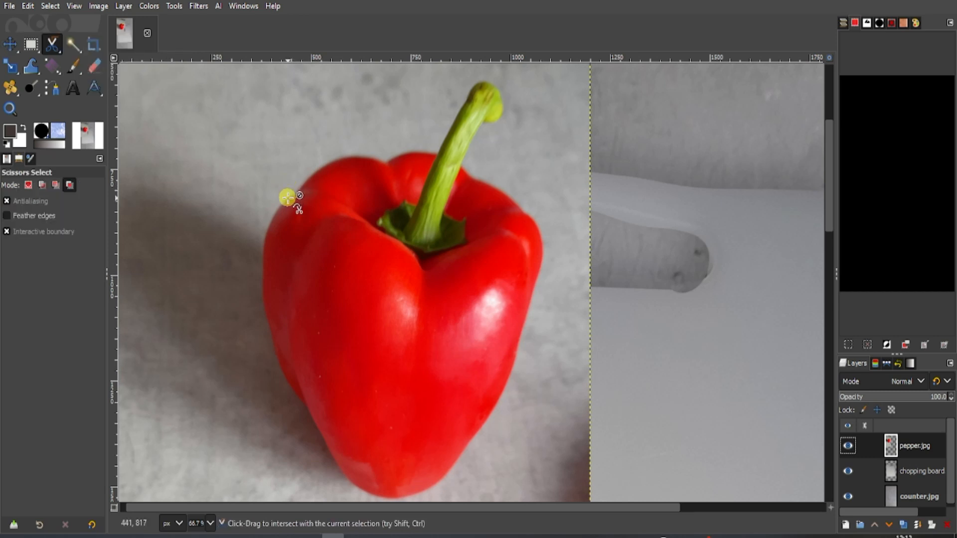
pyautogui.click(285, 199)
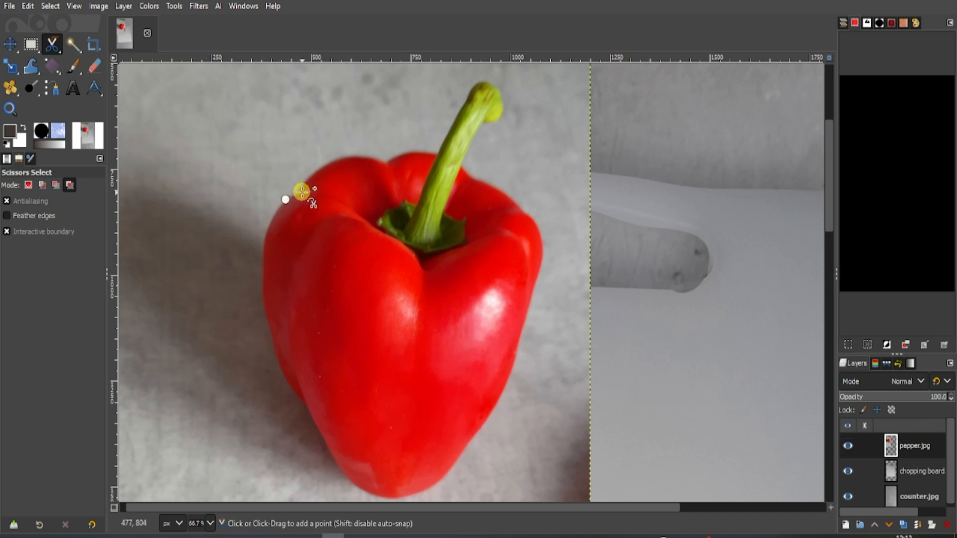
pyautogui.click(302, 193)
pyautogui.click(307, 182)
pyautogui.click(314, 172)
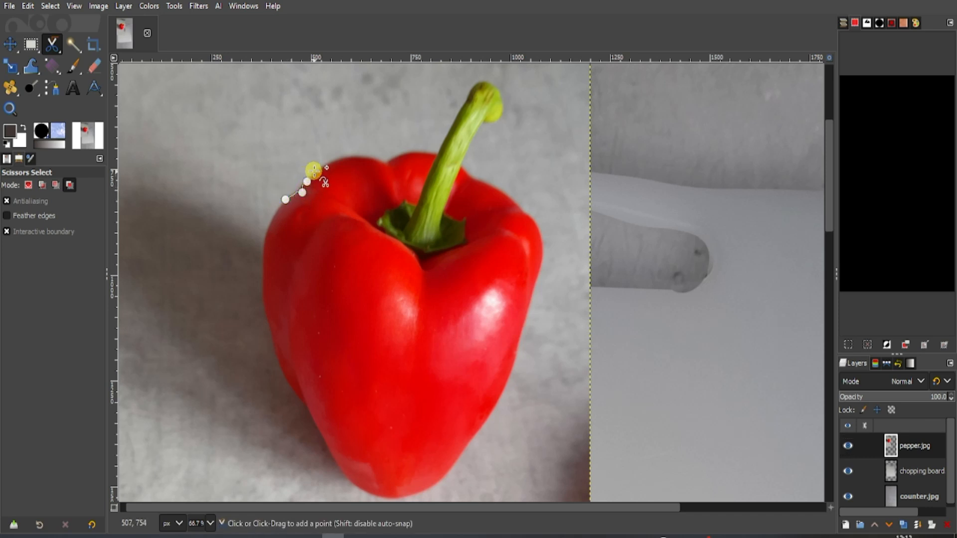
pyautogui.click(327, 163)
pyautogui.click(351, 156)
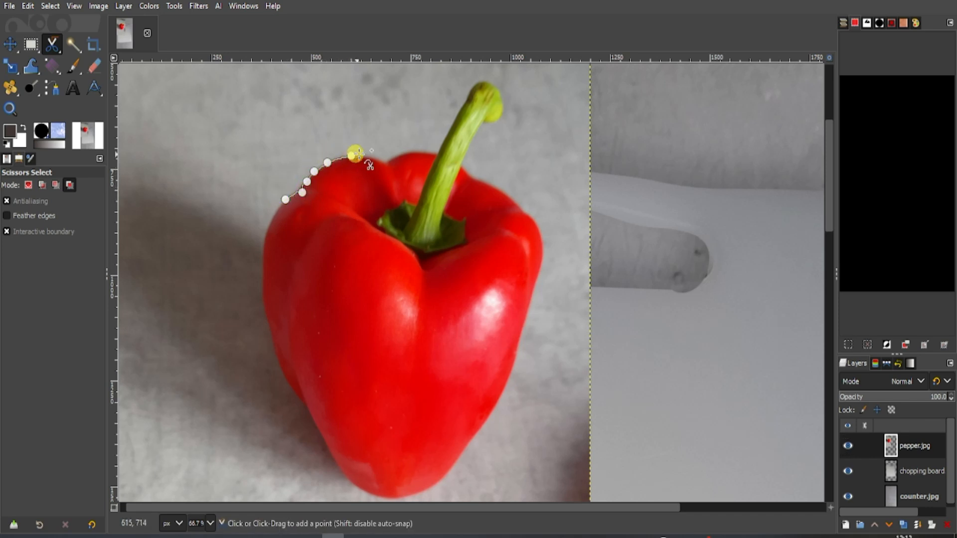
pyautogui.click(368, 156)
pyautogui.click(382, 160)
pyautogui.click(395, 157)
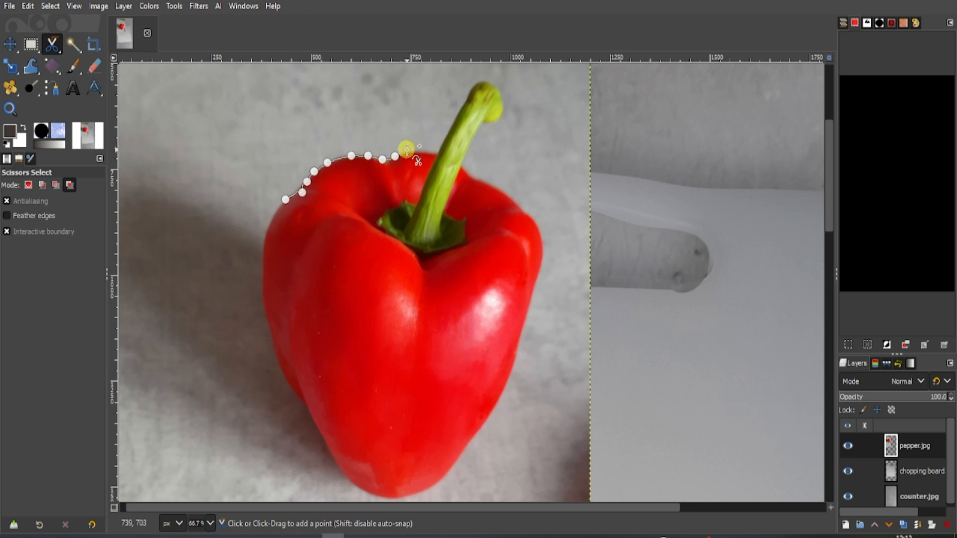
pyautogui.click(408, 150)
pyautogui.click(427, 150)
pyautogui.click(437, 155)
# Continue the scissors outline up the stem's left side, around its tip and back down to the pepper's body.
pyautogui.click(443, 143)
pyautogui.click(457, 118)
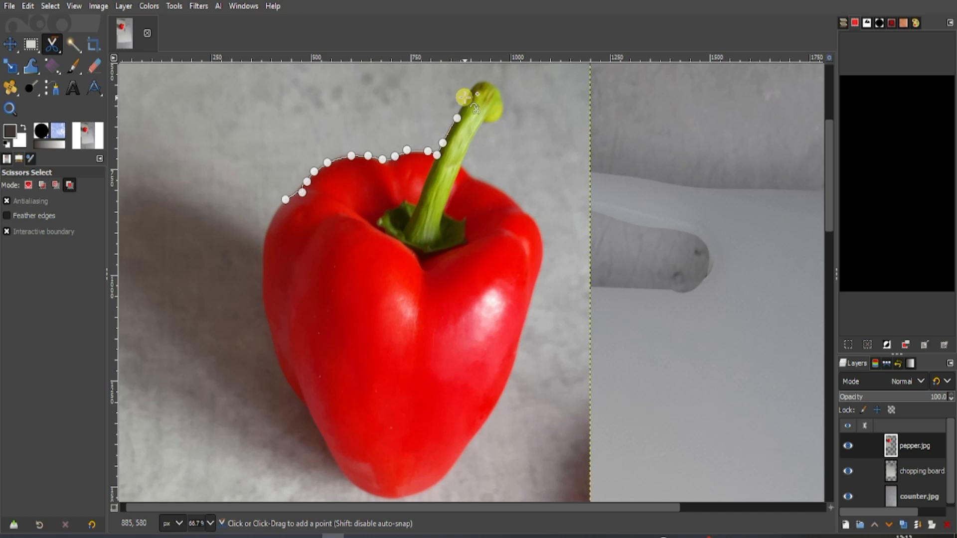
pyautogui.click(468, 100)
pyautogui.click(477, 81)
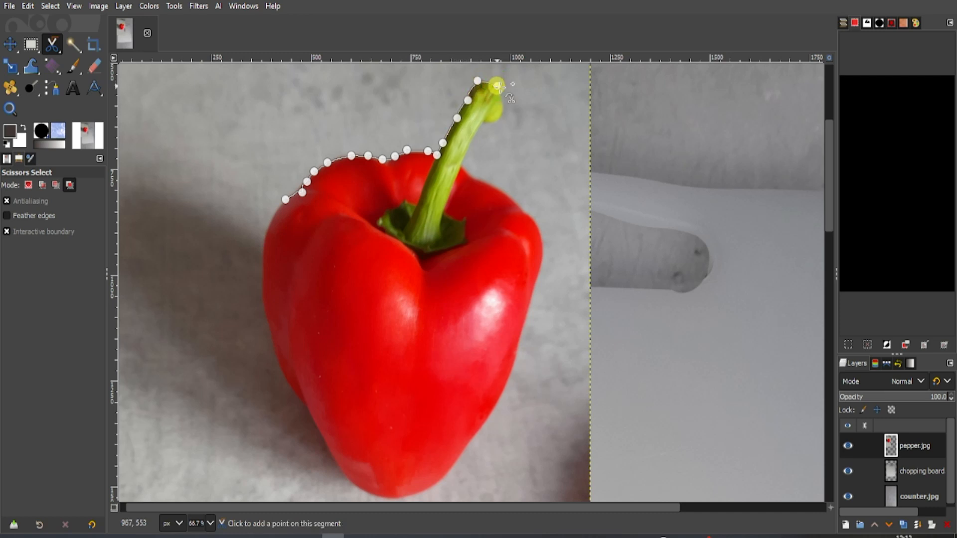
pyautogui.click(497, 85)
pyautogui.click(506, 98)
pyautogui.click(502, 120)
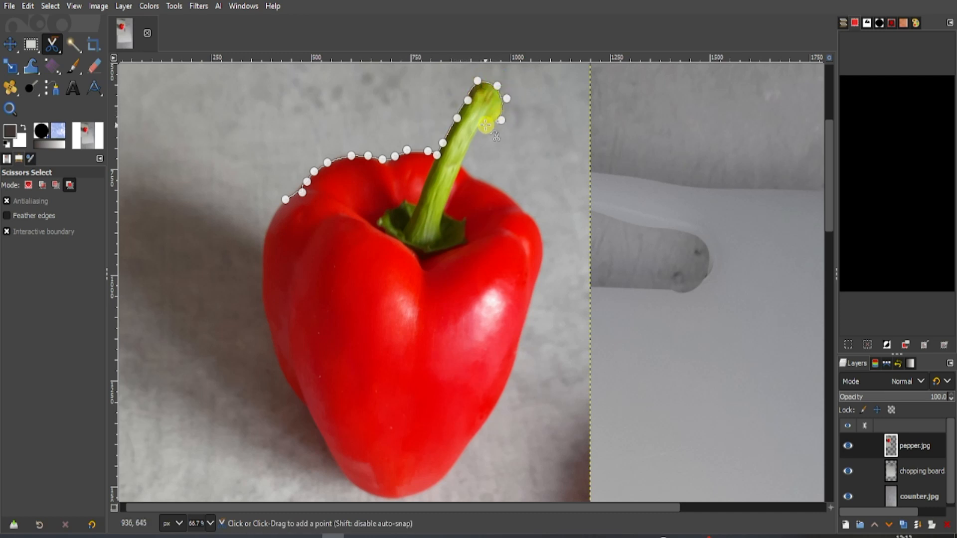
pyautogui.click(484, 124)
pyautogui.click(472, 138)
pyautogui.click(467, 163)
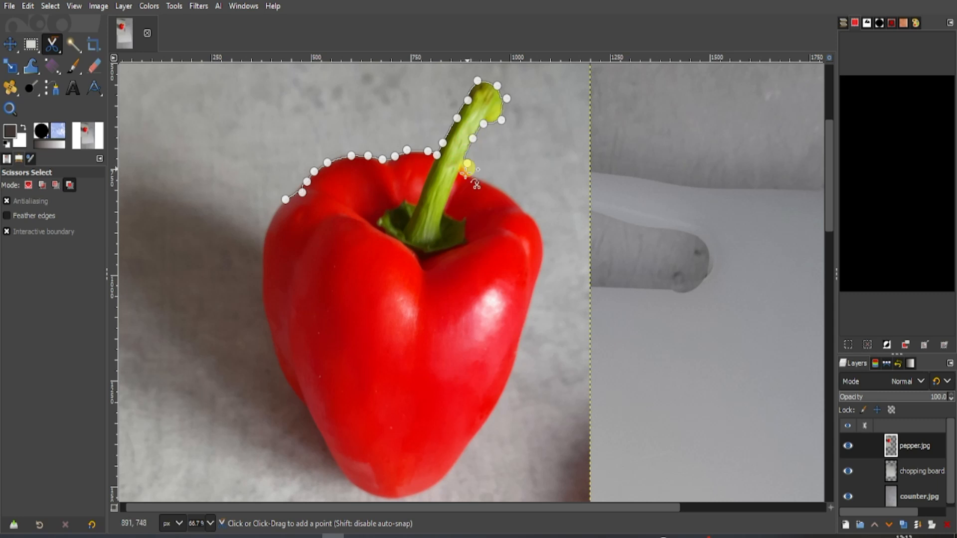
# Continue the scissors outline down the pepper's right side and around its bottom tip.
pyautogui.click(485, 179)
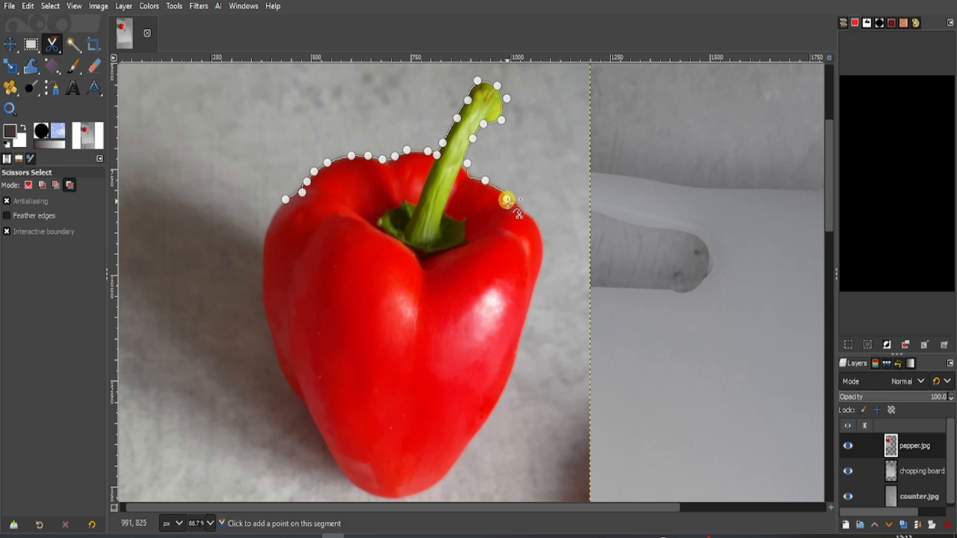
pyautogui.click(506, 199)
pyautogui.click(536, 231)
pyautogui.click(541, 262)
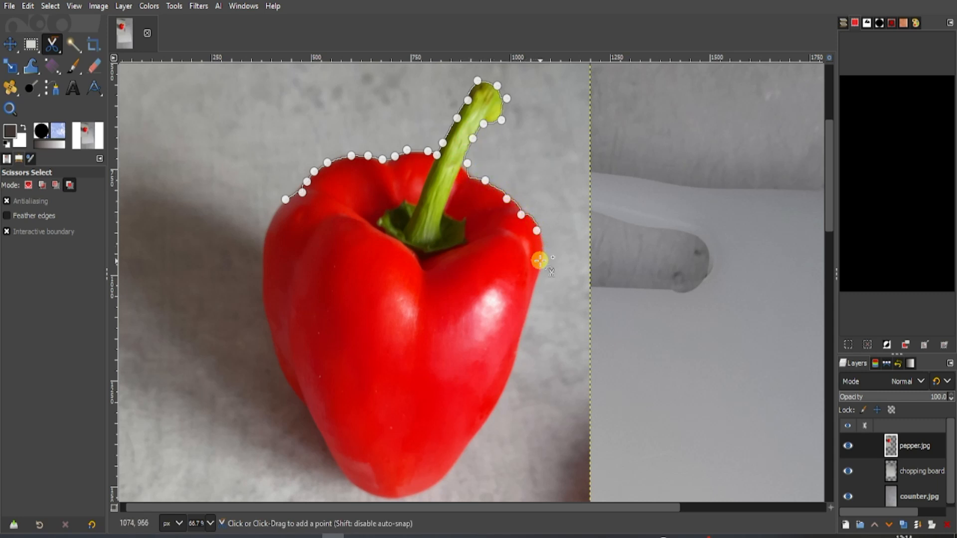
pyautogui.click(533, 301)
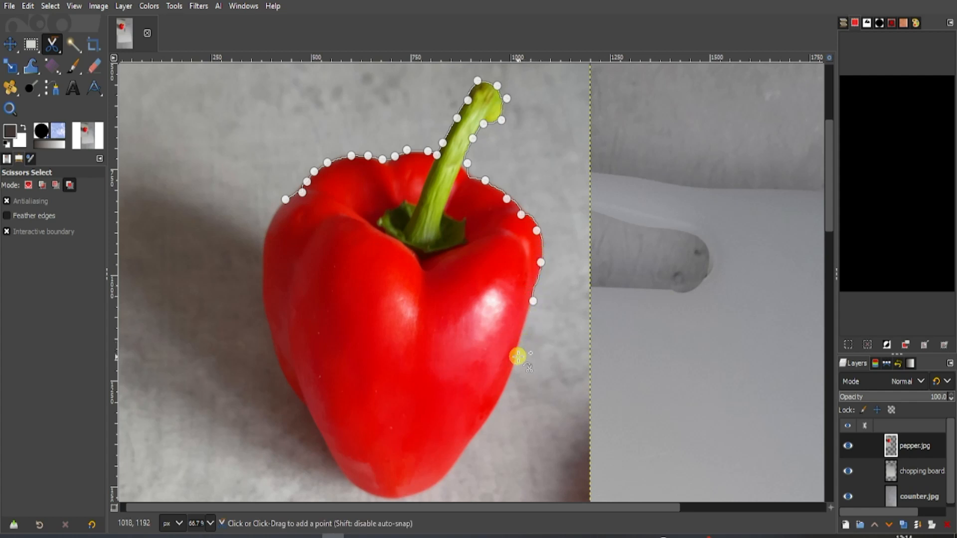
pyautogui.click(518, 357)
pyautogui.click(500, 401)
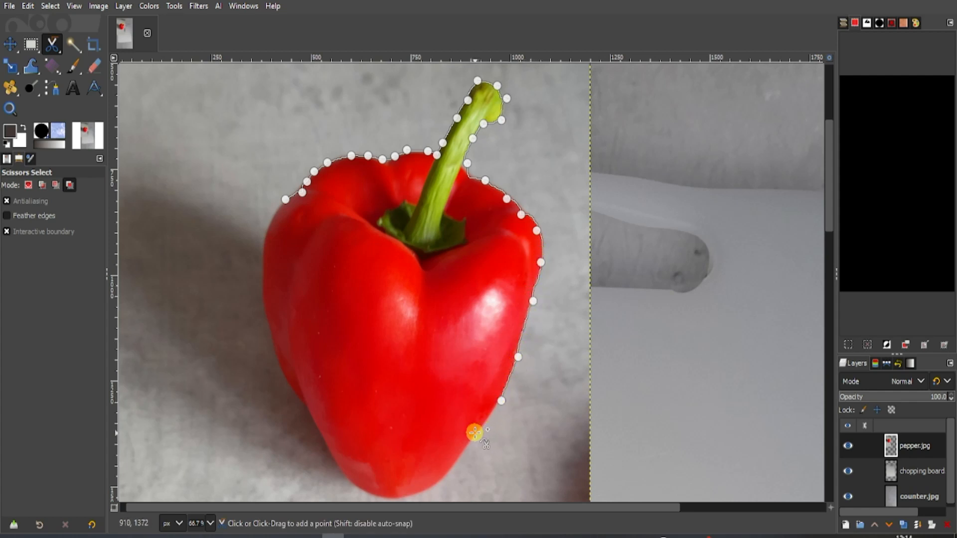
pyautogui.click(474, 432)
pyautogui.click(451, 470)
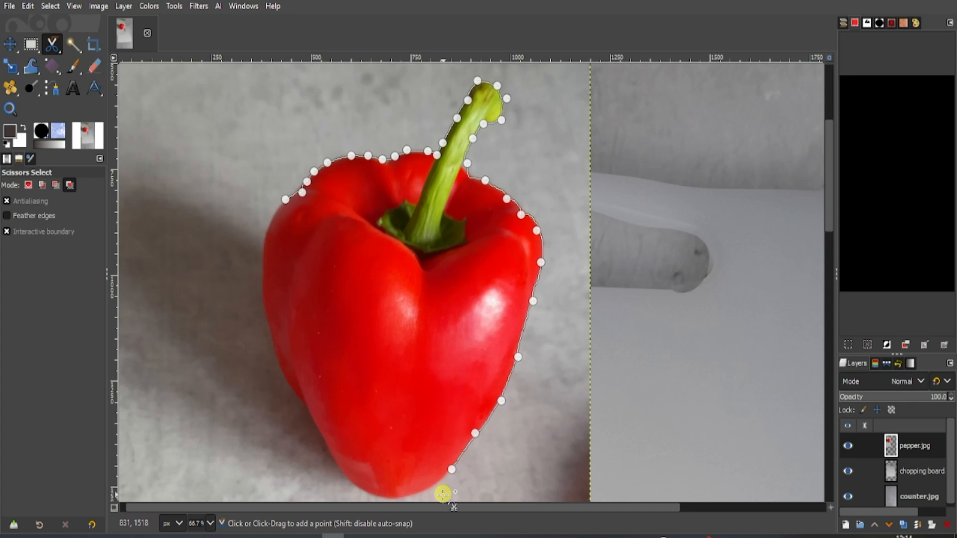
pyautogui.click(418, 497)
pyautogui.click(377, 498)
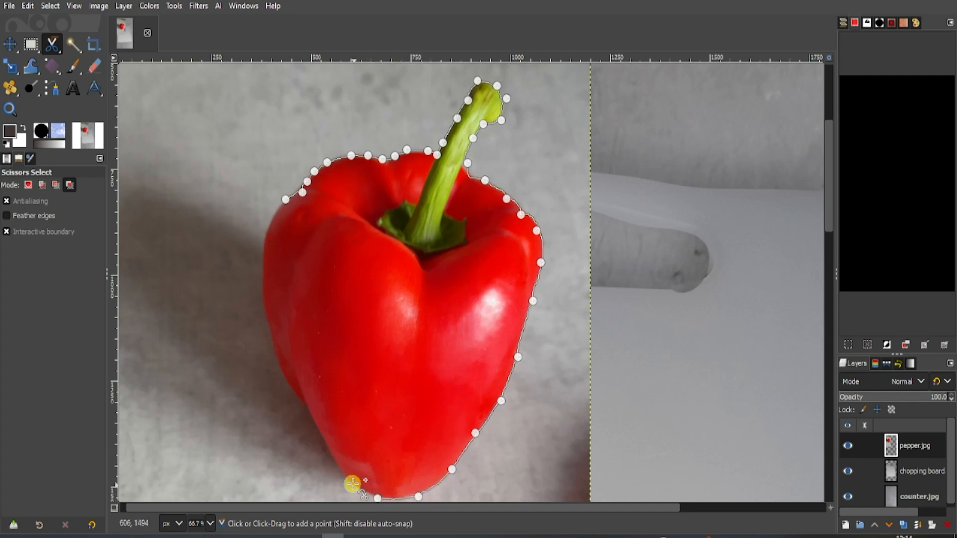
# Trace the pepper's left side upward from the bottom tip and close the outline at its starting point.
pyautogui.click(341, 478)
pyautogui.click(323, 452)
pyautogui.click(311, 426)
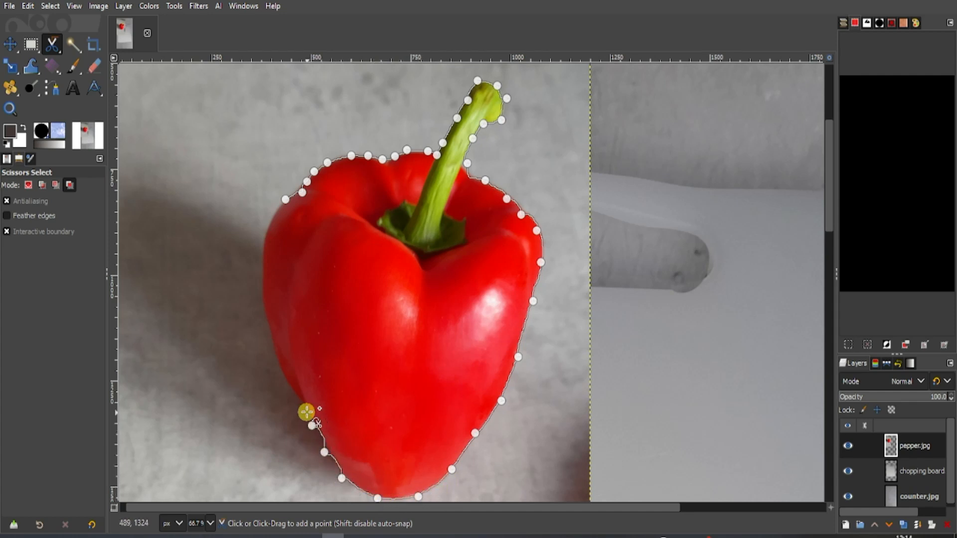
pyautogui.click(301, 401)
pyautogui.click(290, 380)
pyautogui.click(276, 359)
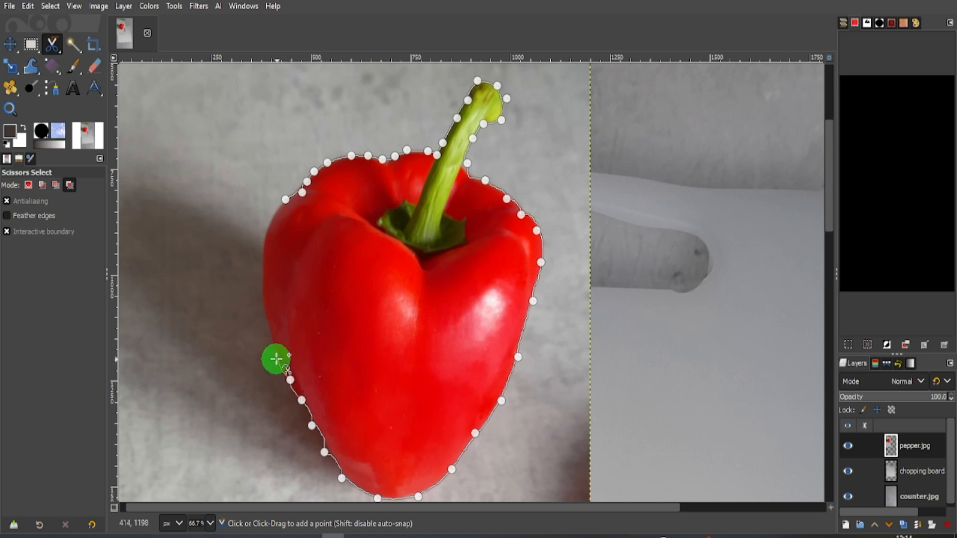
pyautogui.click(272, 337)
pyautogui.click(264, 312)
pyautogui.click(260, 289)
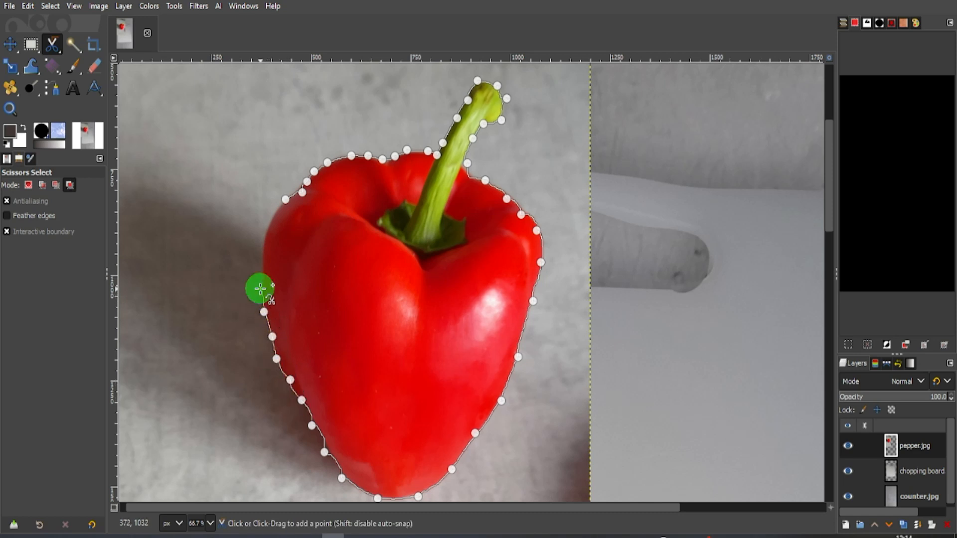
pyautogui.click(263, 248)
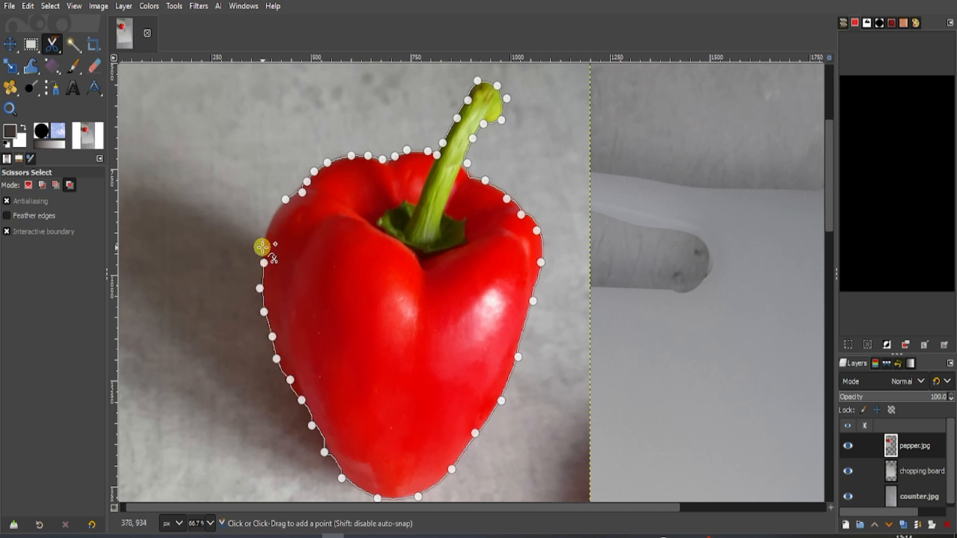
pyautogui.click(266, 226)
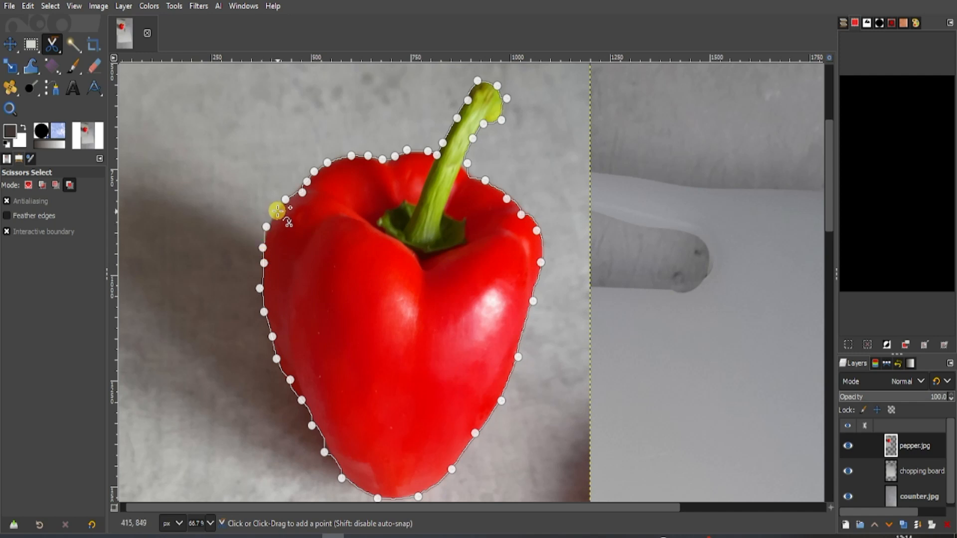
pyautogui.click(277, 213)
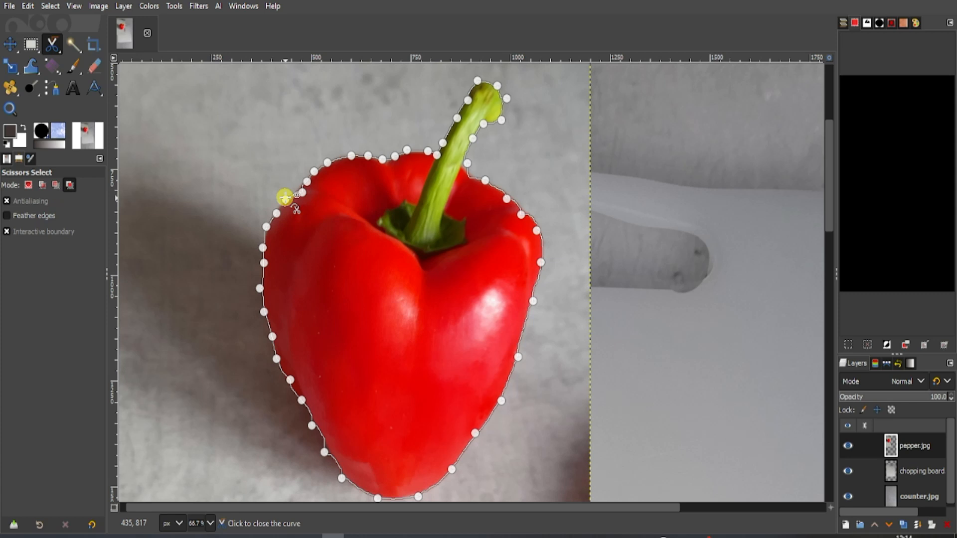
pyautogui.click(285, 197)
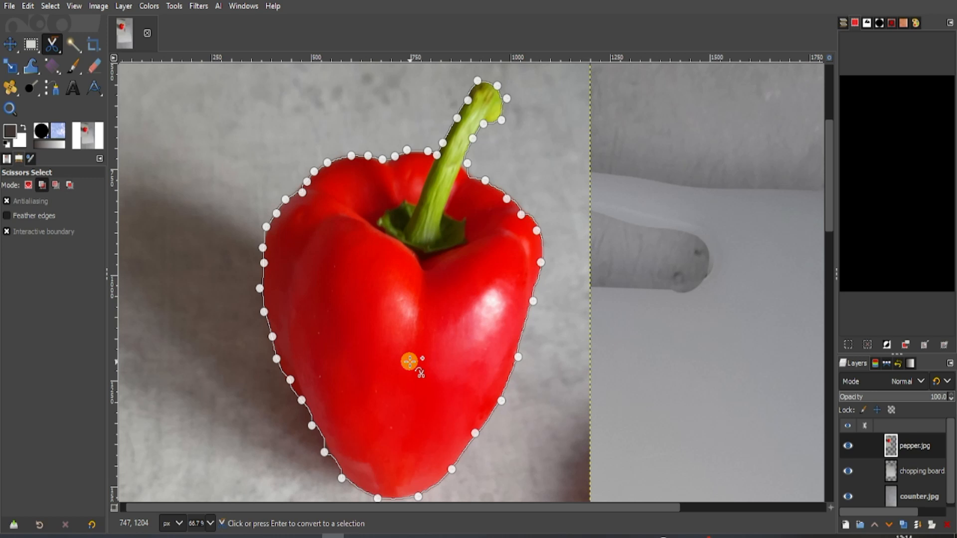
# Delete the pepper layer's background outside the traced outline using an inverted selection, and clear the selection.
pyautogui.click(409, 362)
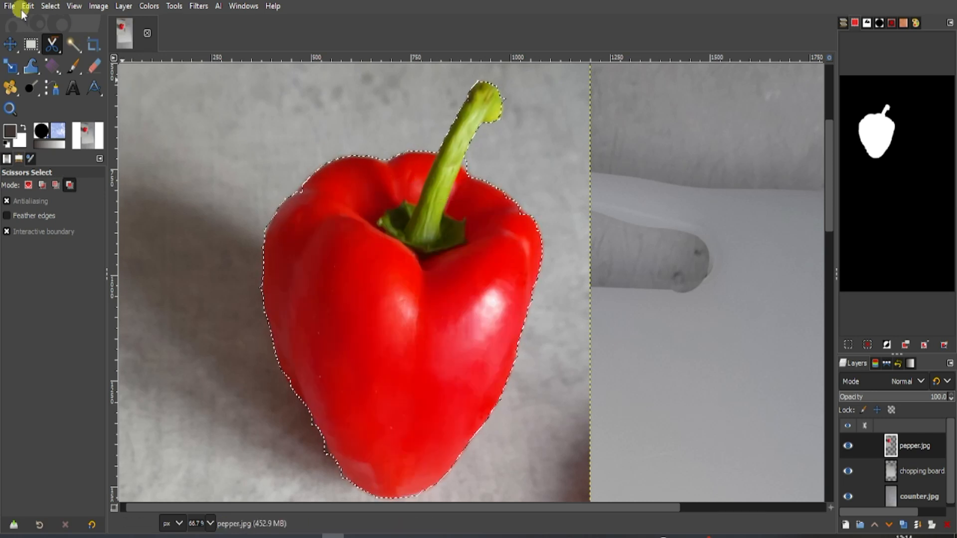
pyautogui.click(51, 6)
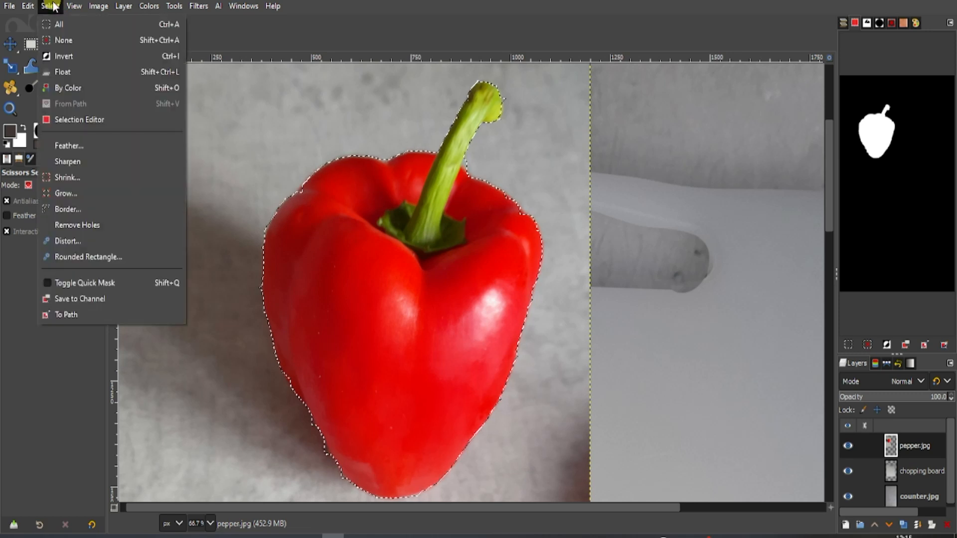
pyautogui.click(75, 57)
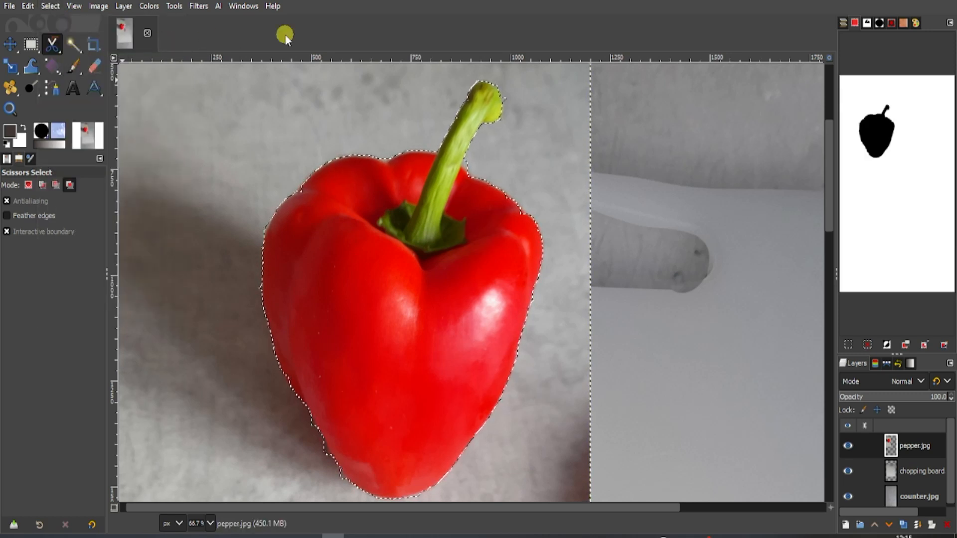
pyautogui.press('Delete')
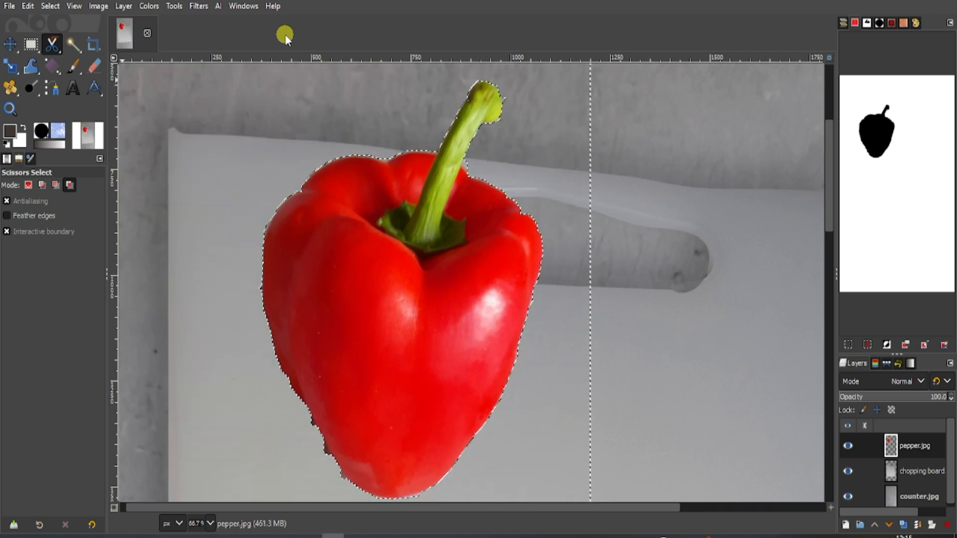
pyautogui.hotkey('ctrl', 'shift', 'j')
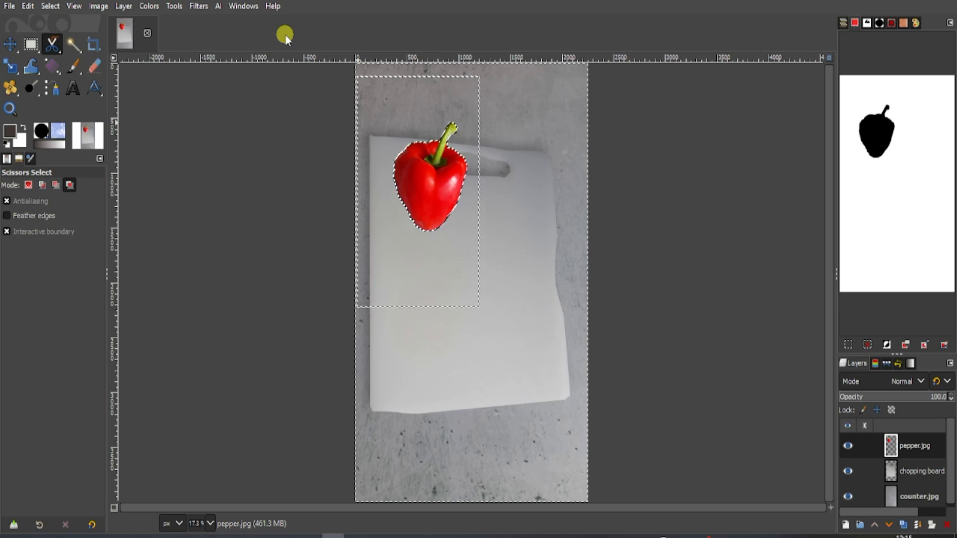
pyautogui.hotkey('ctrl', 'shift', 'a')
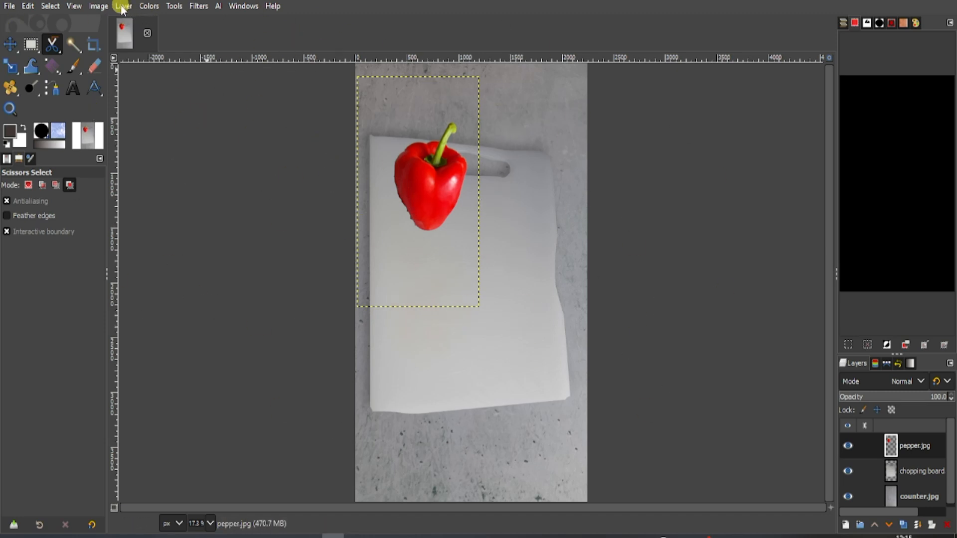
# Darken the pepper layer with Brightness-Contrast, setting brightness to -32 and contrast to 15.
pyautogui.click(149, 6)
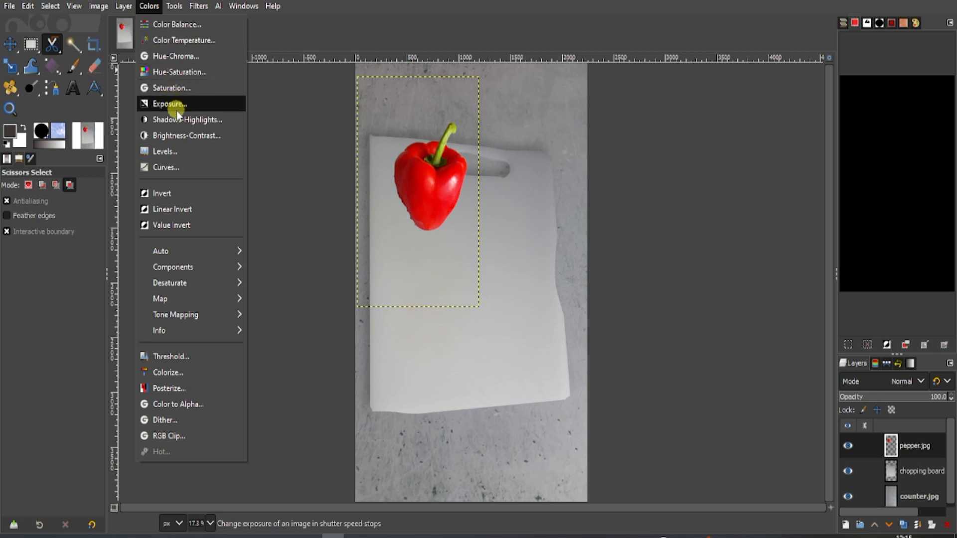
pyautogui.click(172, 135)
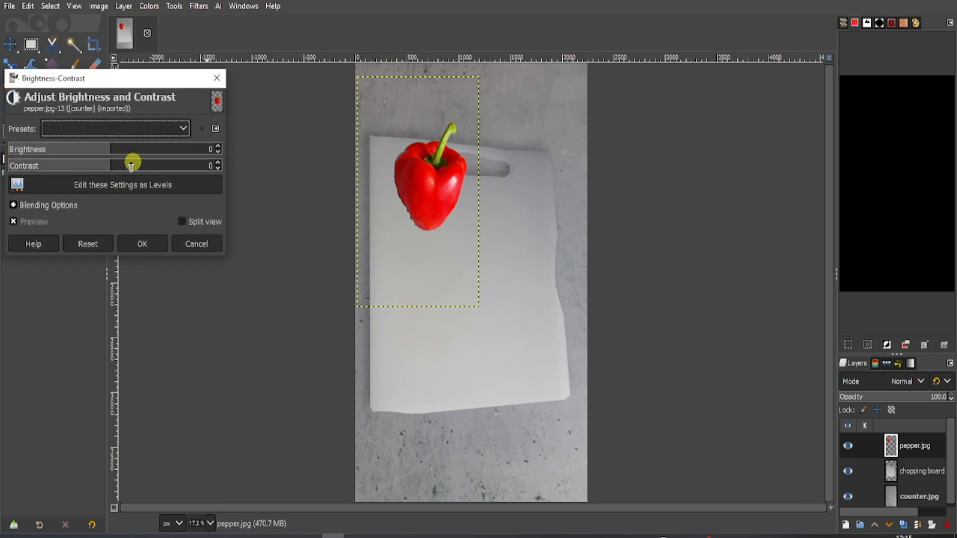
pyautogui.moveTo(94, 150); pyautogui.dragTo(124, 172)
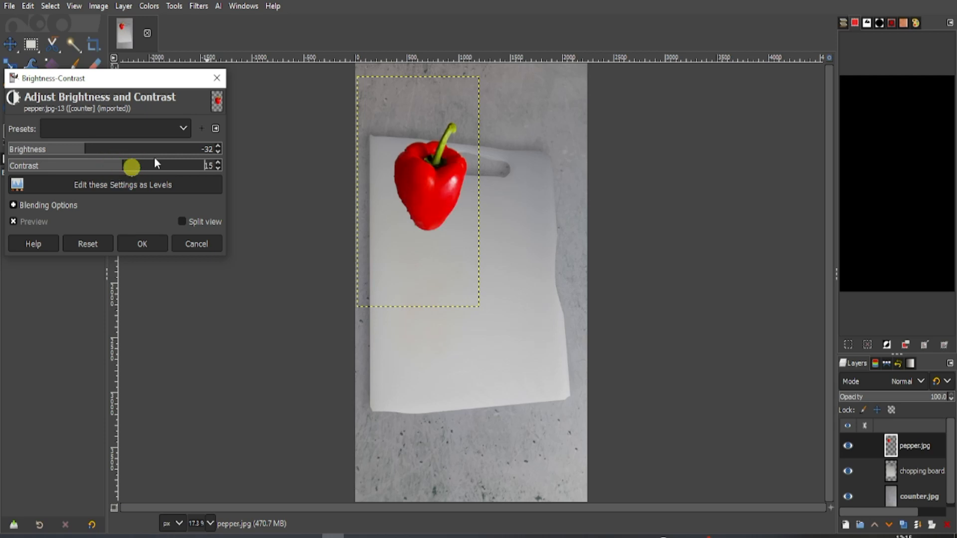
pyautogui.click(143, 244)
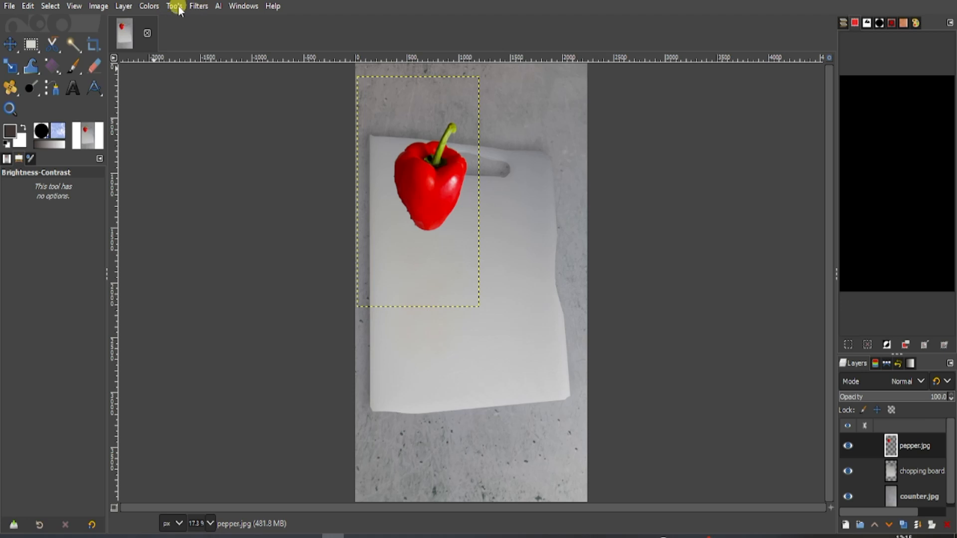
# Start a Long Shadow on the pepper layer with an angle of -177.66 and the Fading (fixed length) style.
pyautogui.click(199, 6)
pyautogui.moveTo(272, 152)
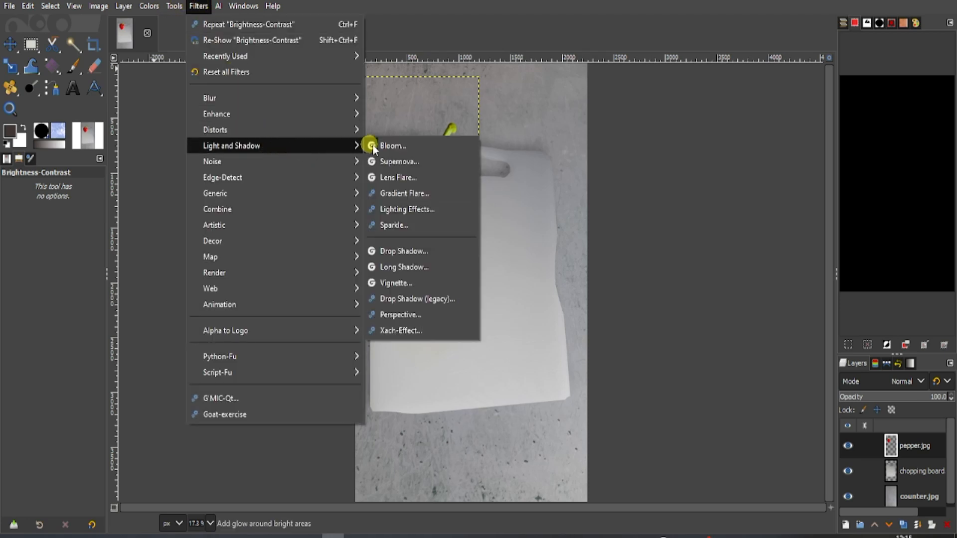
pyautogui.click(438, 267)
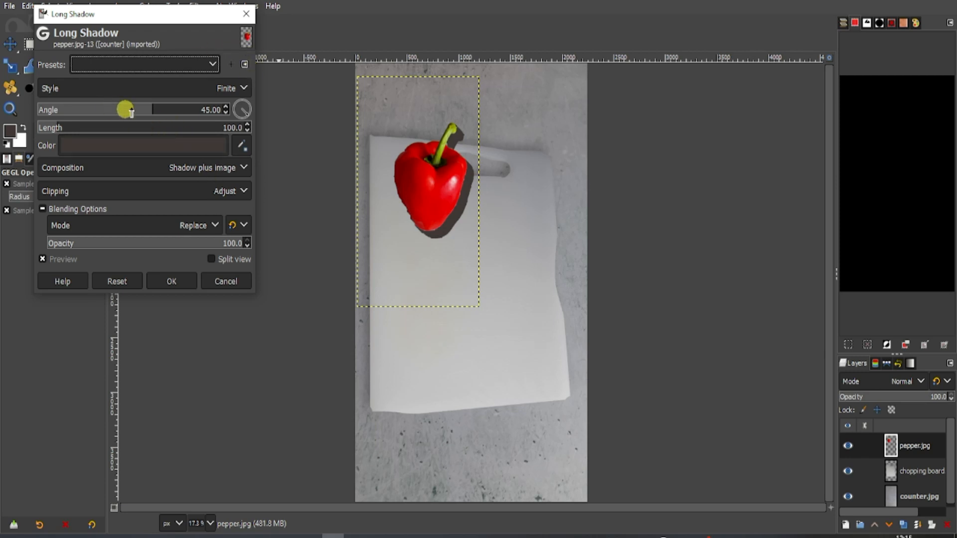
pyautogui.moveTo(131, 112); pyautogui.dragTo(34, 116)
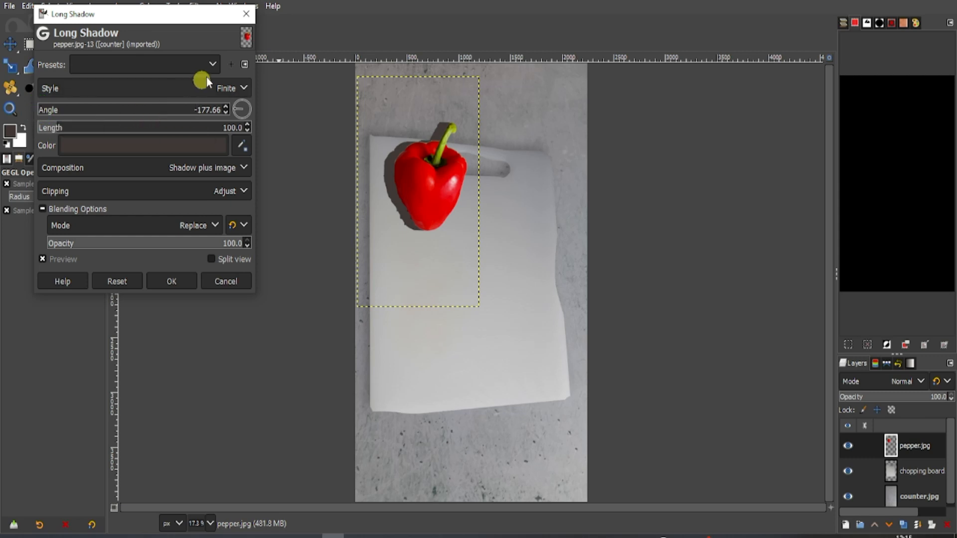
pyautogui.click(239, 91)
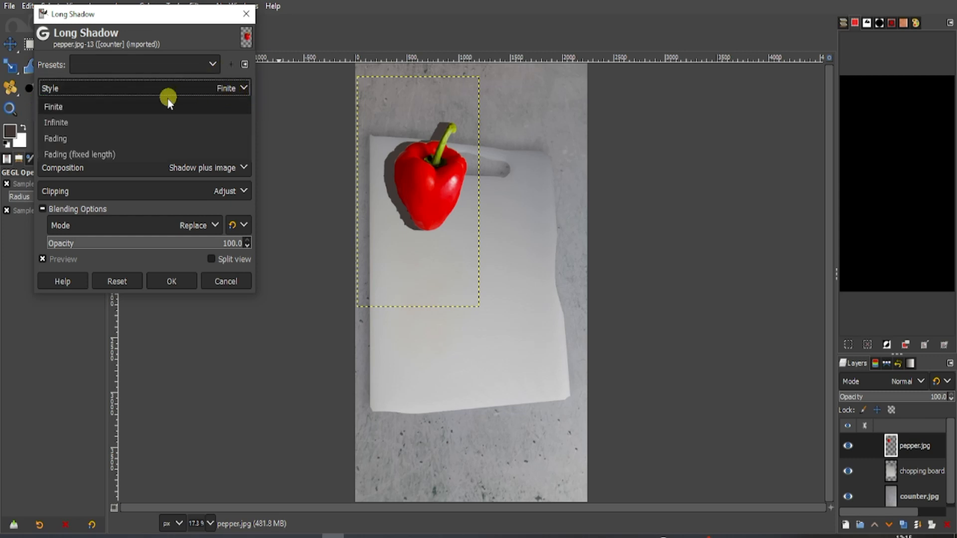
pyautogui.click(115, 156)
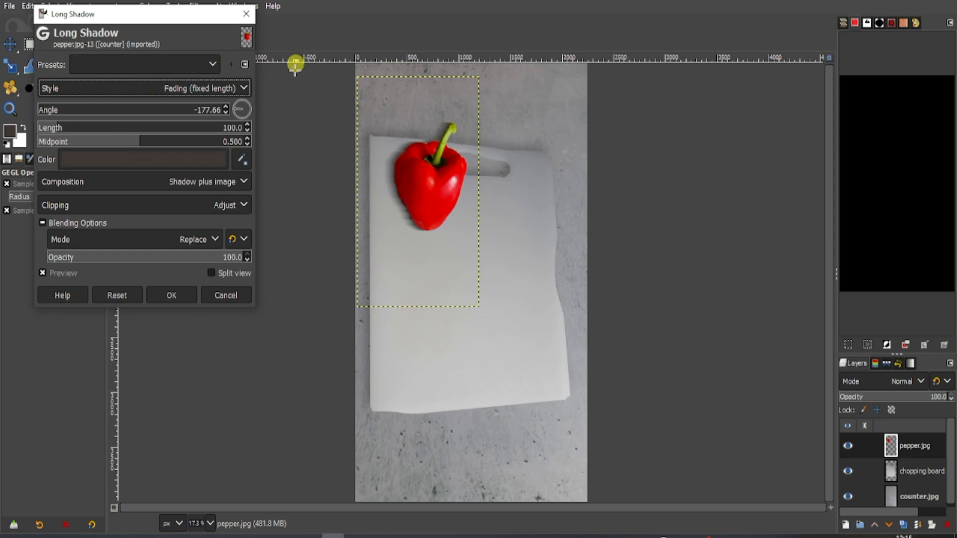
# Set the pepper's long shadow length to 241.3 and opacity to 74.4, and apply the filter.
pyautogui.click(70, 129)
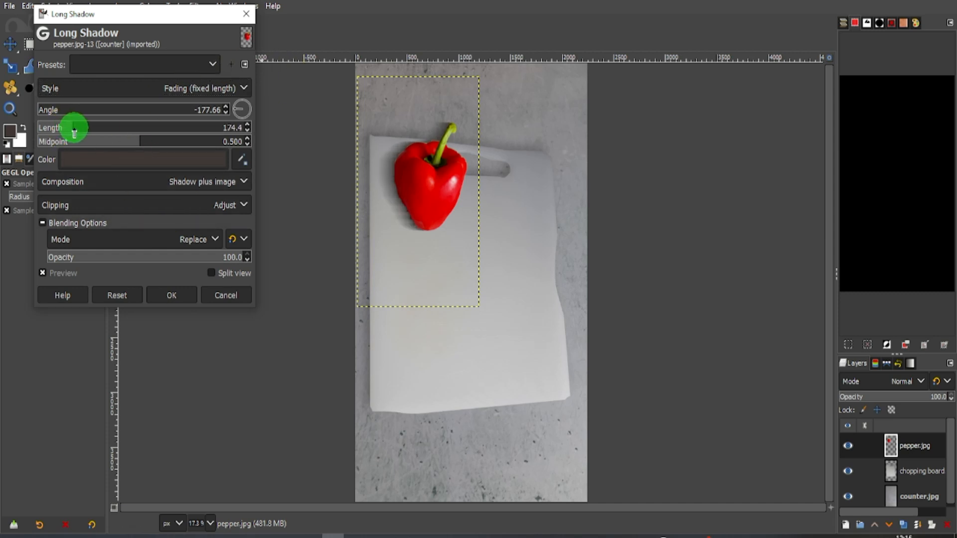
pyautogui.moveTo(77, 133); pyautogui.dragTo(87, 134)
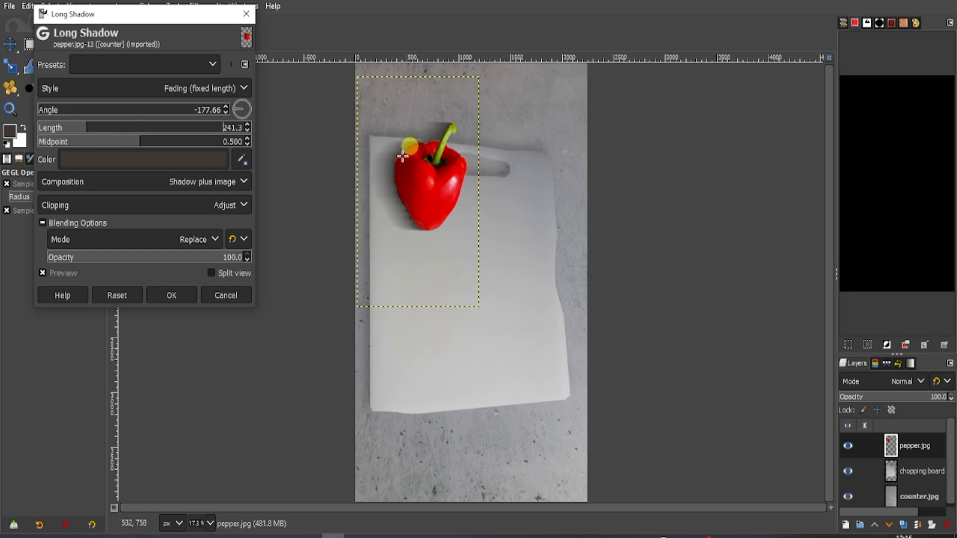
pyautogui.click(211, 258)
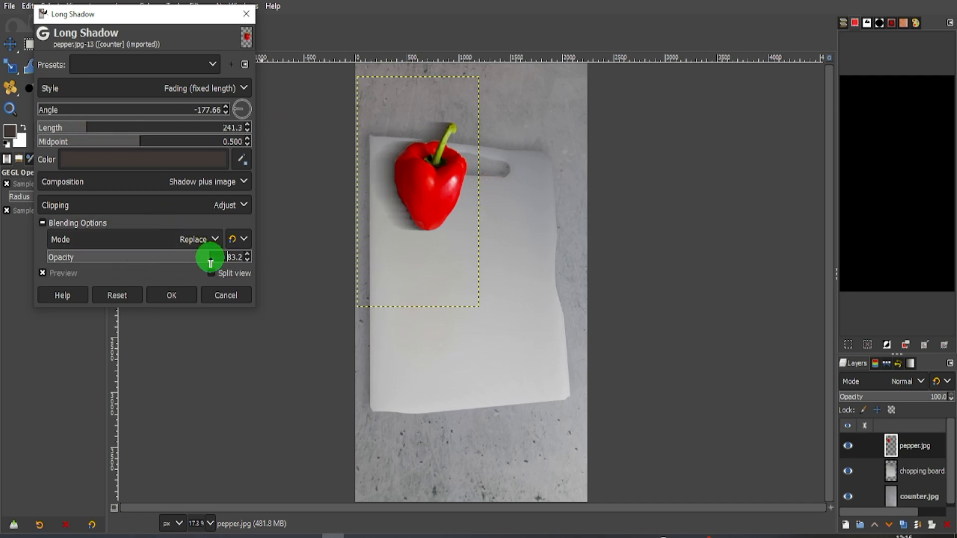
pyautogui.moveTo(210, 258); pyautogui.dragTo(192, 258)
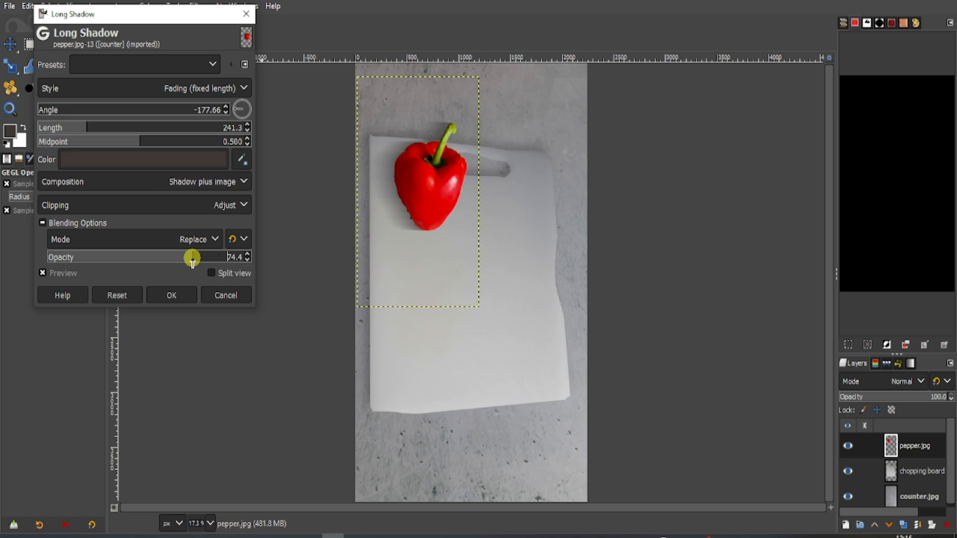
pyautogui.click(170, 294)
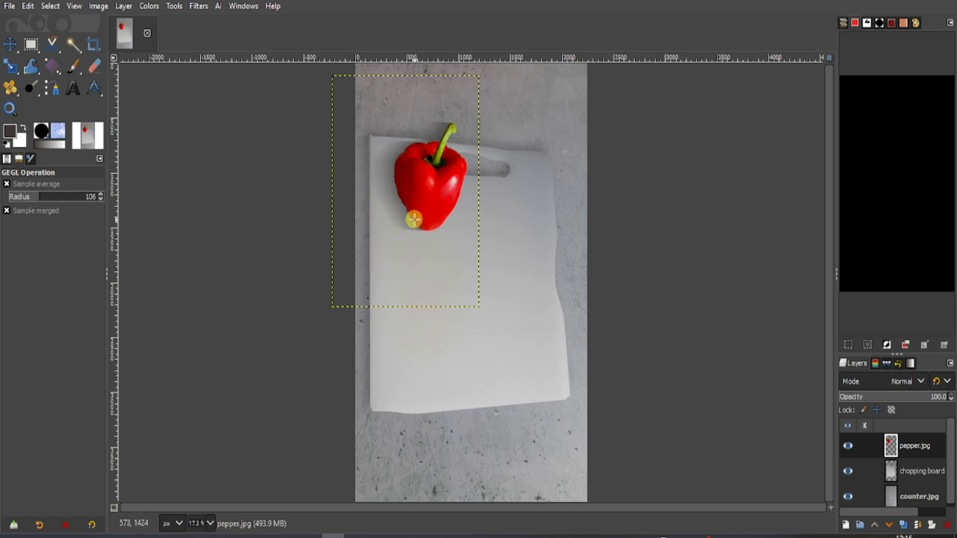
# Try to erase the stepped shadow along the pepper's lower left edge with an eraser of size 126.
pyautogui.scroll(7, 414, 219)
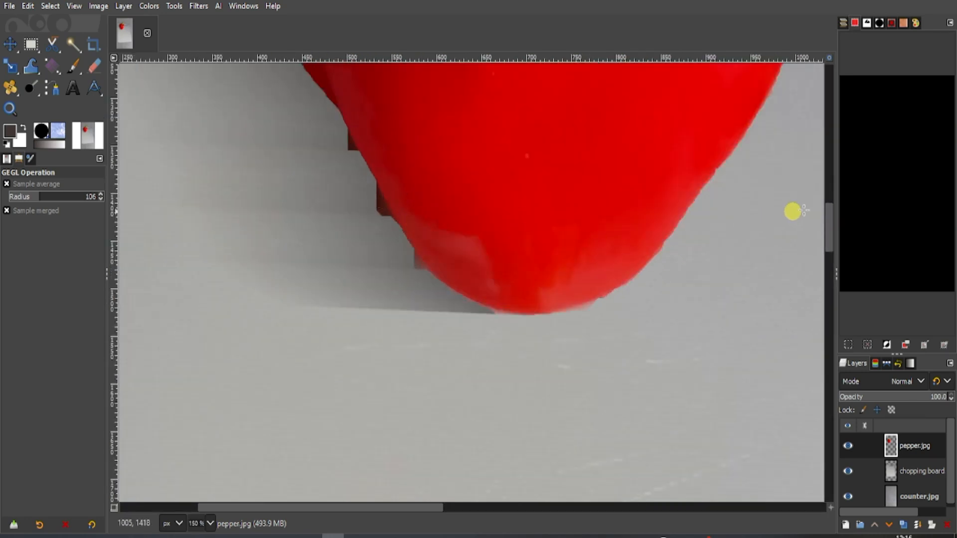
pyautogui.moveTo(829, 214)
pyautogui.mouseDown()
pyautogui.moveTo(833, 171)
pyautogui.moveTo(837, 212)
pyautogui.mouseUp()
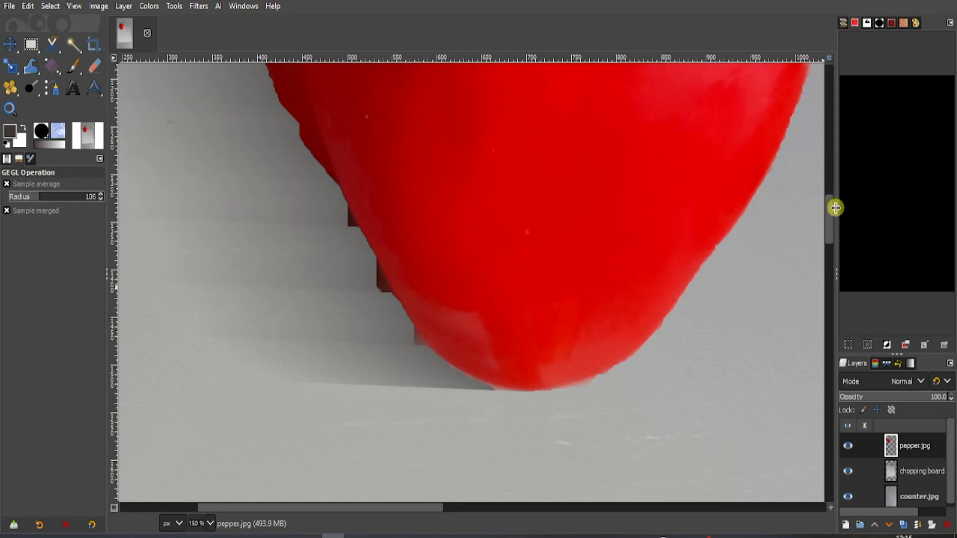
pyautogui.click(100, 67)
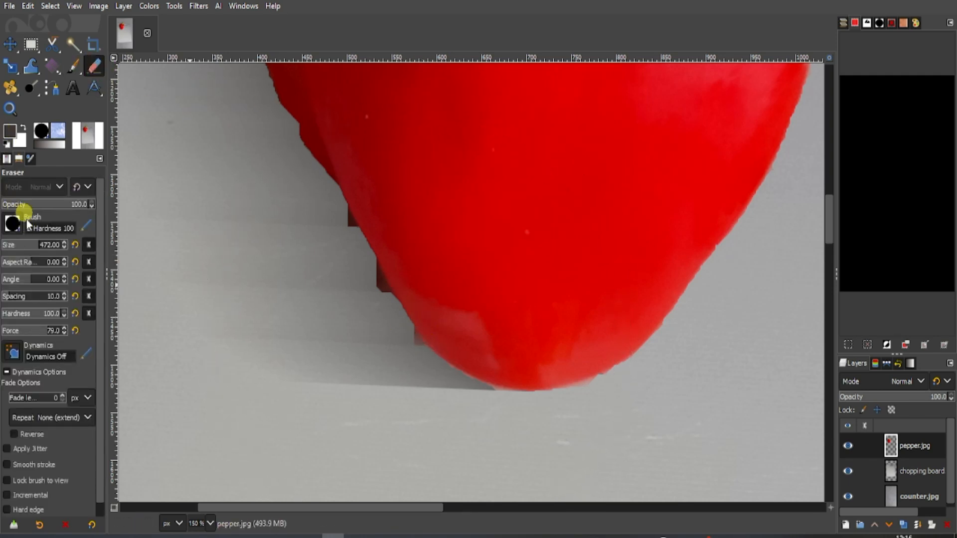
pyautogui.click(19, 245)
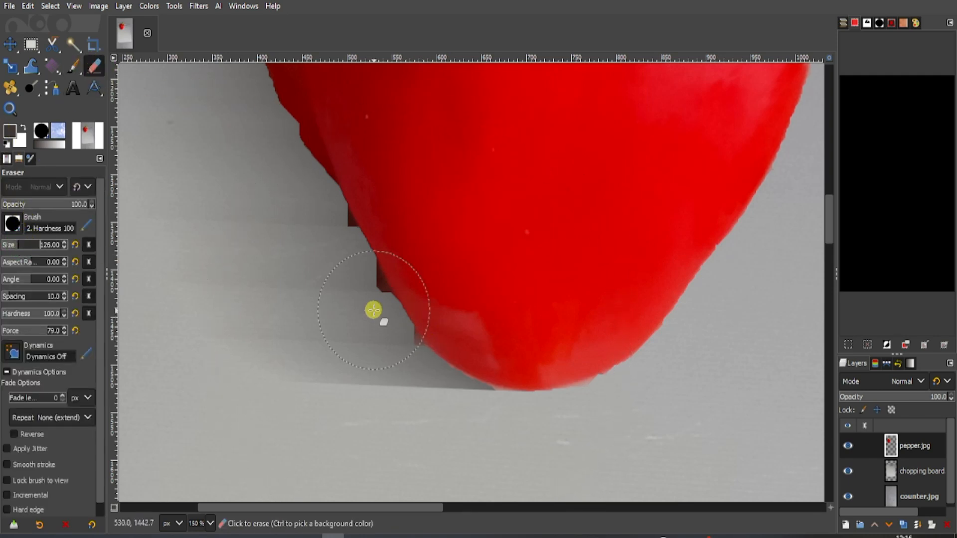
pyautogui.click(373, 357)
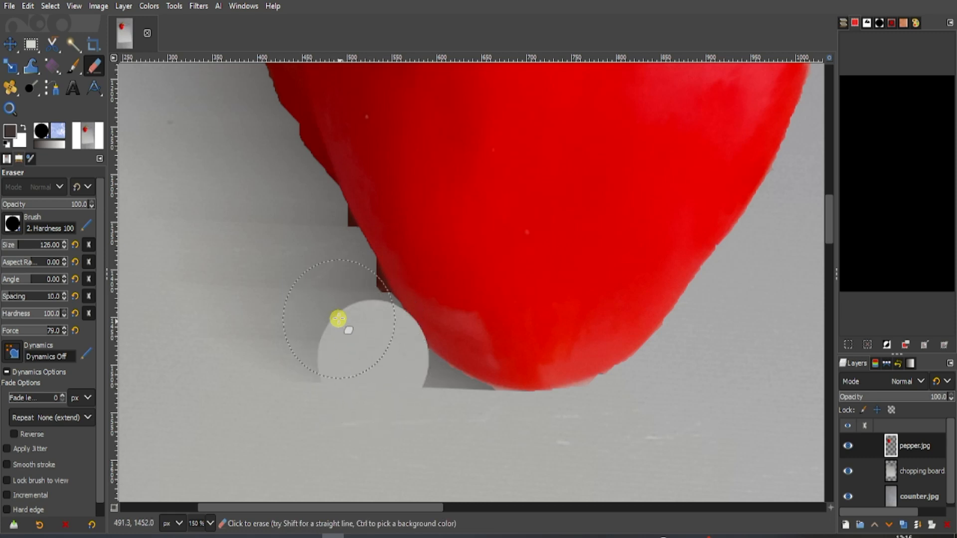
pyautogui.click(332, 299)
pyautogui.moveTo(331, 296); pyautogui.dragTo(231, 127)
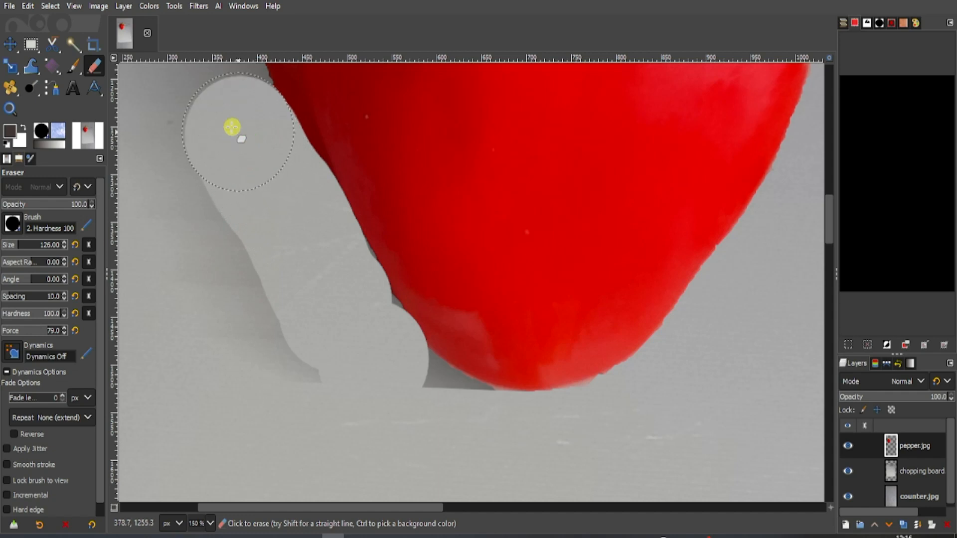
# Undo the eraser strokes beside the pepper and fit the whole image in the view.
pyautogui.press('ctrl')
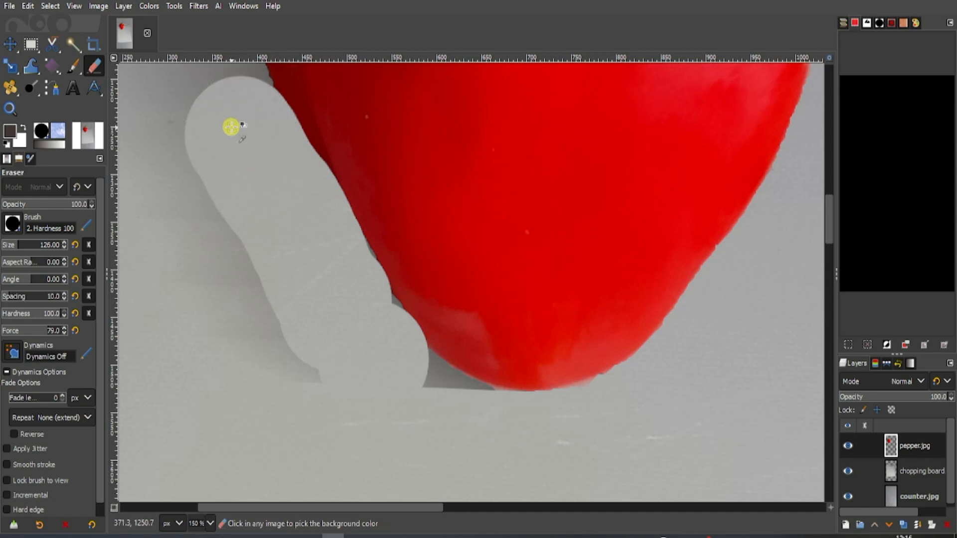
pyautogui.hotkey('ctrl', 'z')
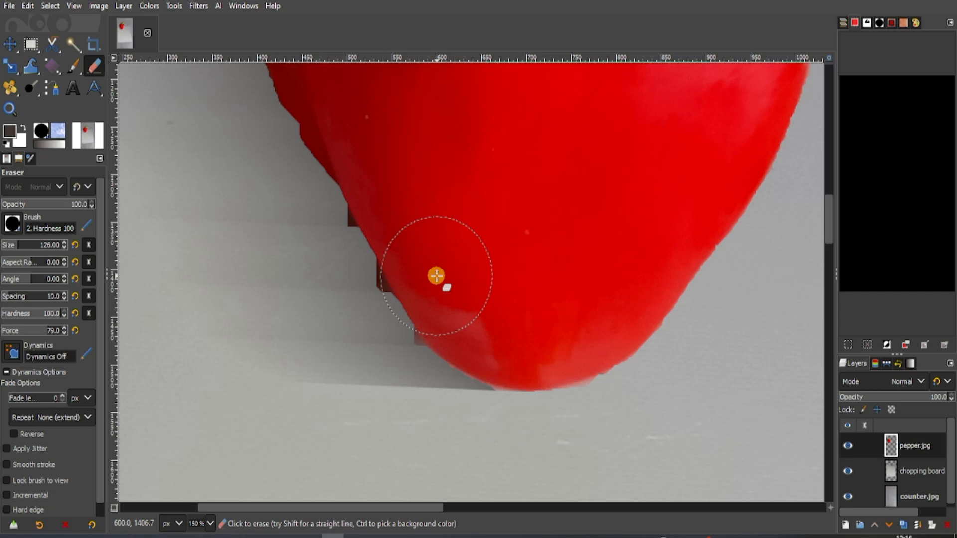
pyautogui.press('ctrl')
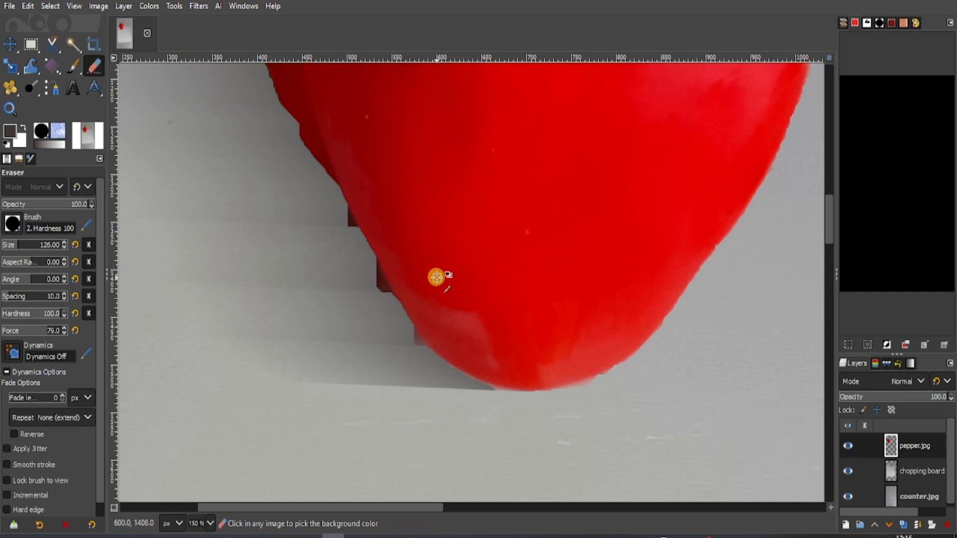
pyautogui.hotkey('shift', 'ctrl', 'j')
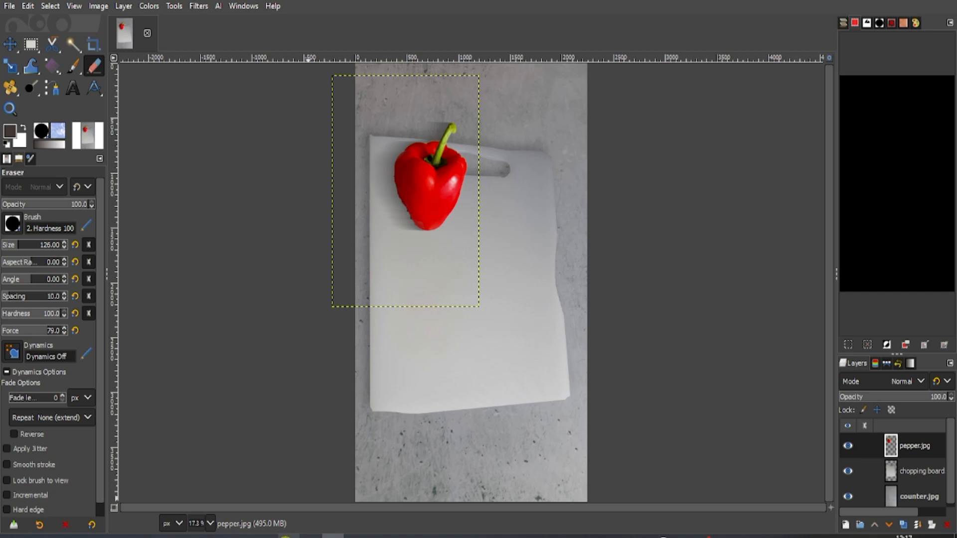
# Add knife.jpg from the kitchen gimp folder as a layer with its Exif rotation applied, and set the layer's opacity to 39.
pyautogui.click(285, 535)
pyautogui.click(621, 234)
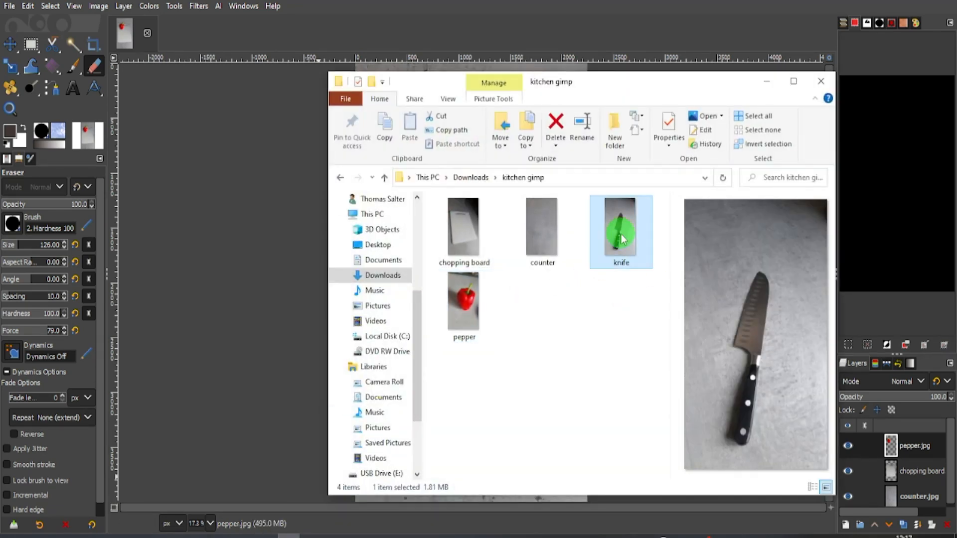
pyautogui.moveTo(621, 237); pyautogui.dragTo(213, 297)
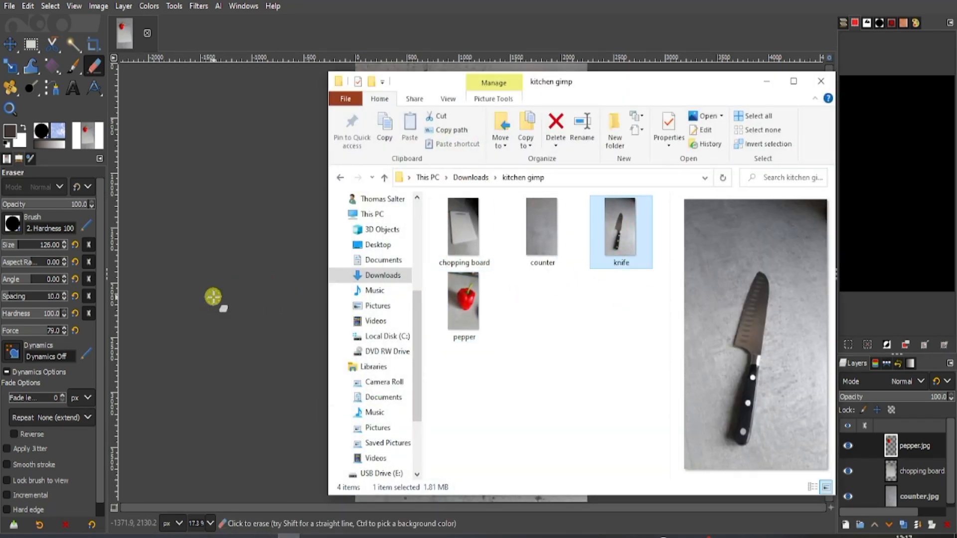
pyautogui.click(766, 86)
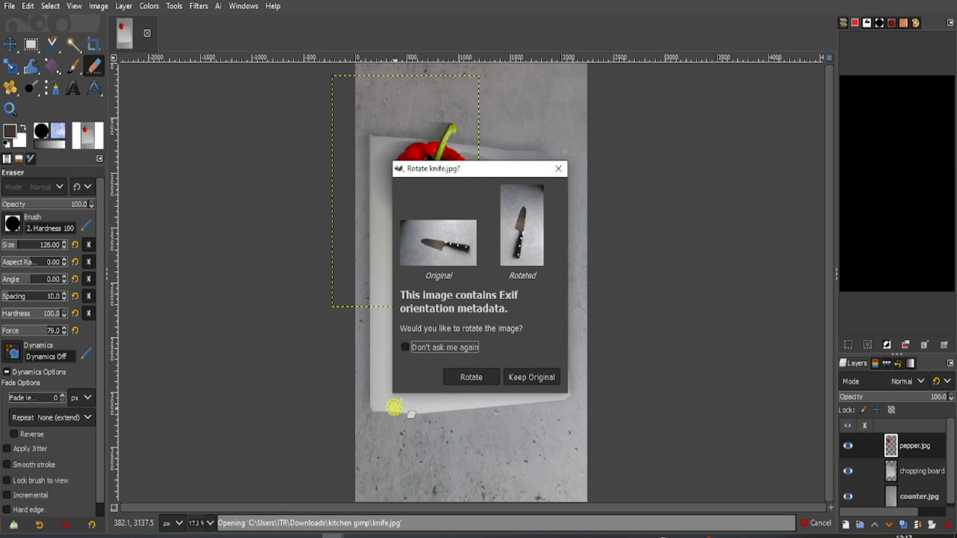
pyautogui.click(472, 380)
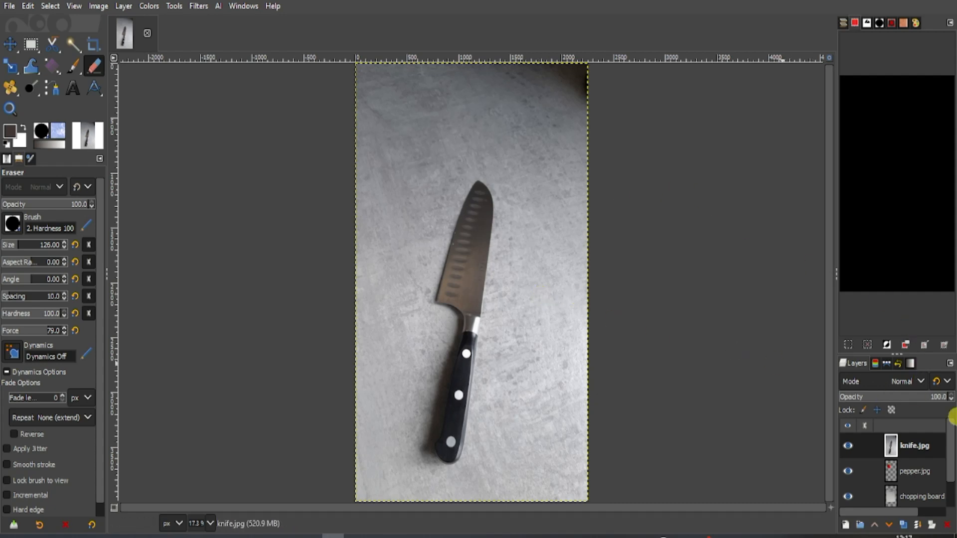
pyautogui.moveTo(917, 398); pyautogui.dragTo(881, 398)
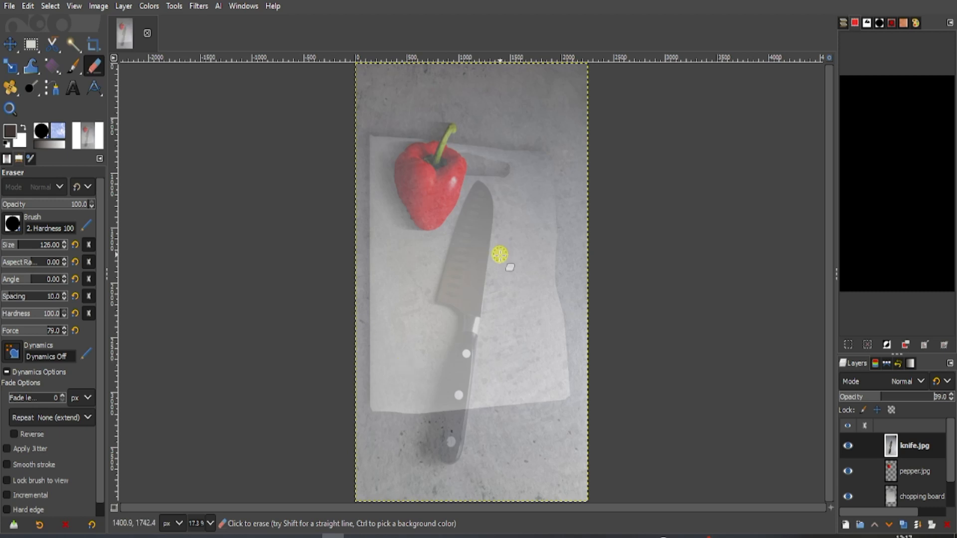
# Scale the knife layer down proportionally and position the knife over the right half of the chopping board.
pyautogui.click(499, 260)
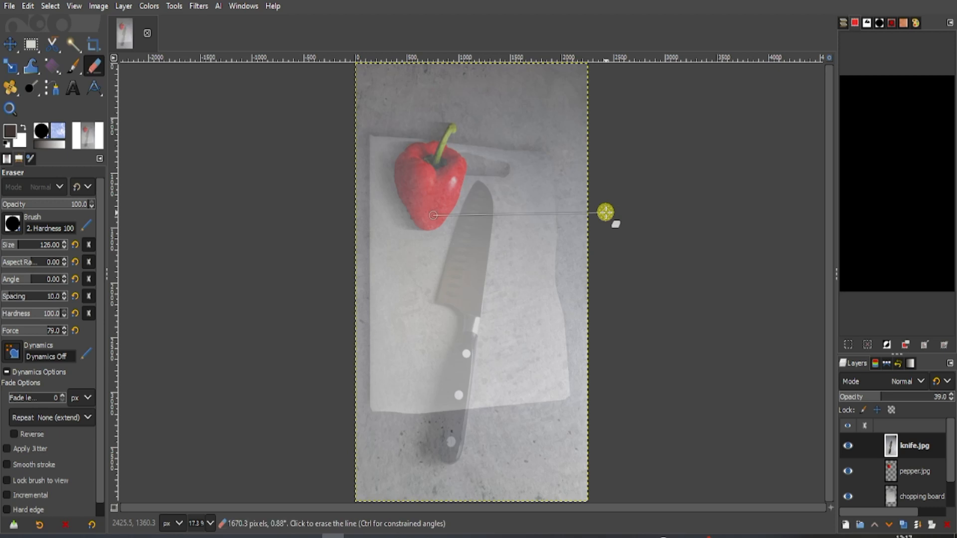
pyautogui.hotkey('shift', 's')
pyautogui.click(370, 122)
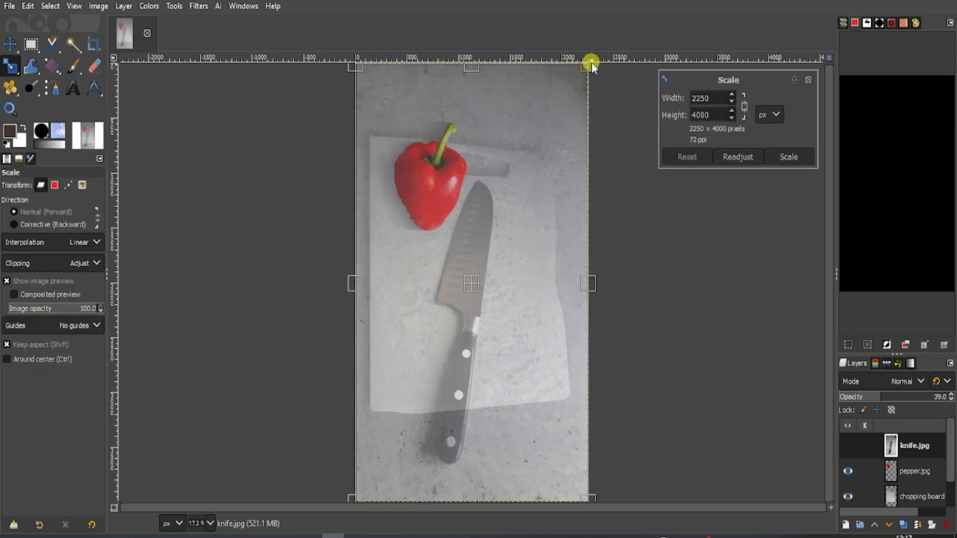
pyautogui.moveTo(588, 64); pyautogui.dragTo(427, 246)
pyautogui.moveTo(423, 368); pyautogui.dragTo(489, 265)
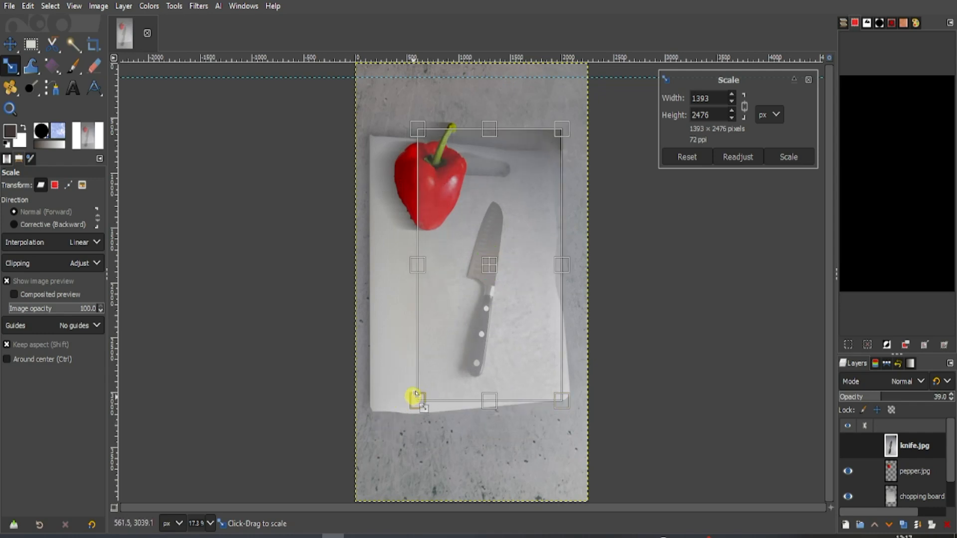
pyautogui.moveTo(417, 396); pyautogui.dragTo(379, 453)
pyautogui.moveTo(477, 289); pyautogui.dragTo(500, 265)
pyautogui.press('Return')
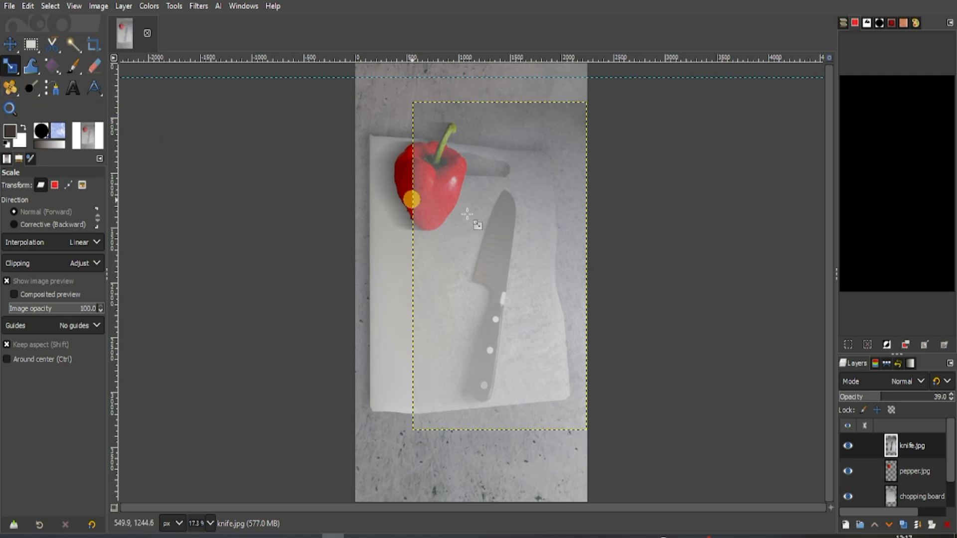
# Rotate the knife layer clockwise so that the knife lies diagonally on the chopping board.
pyautogui.hotkey('shift', 'r')
pyautogui.click(588, 256)
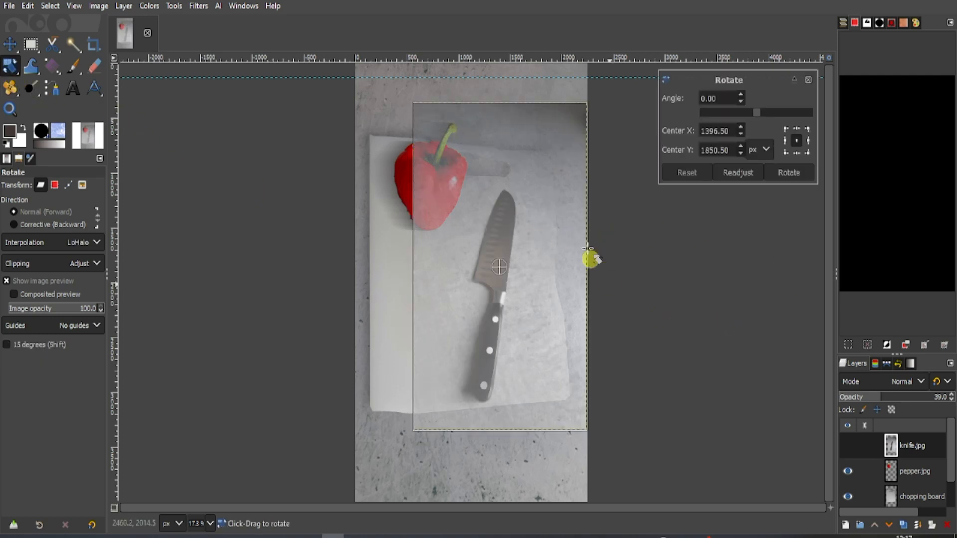
pyautogui.moveTo(573, 117); pyautogui.dragTo(602, 151)
pyautogui.click(602, 150)
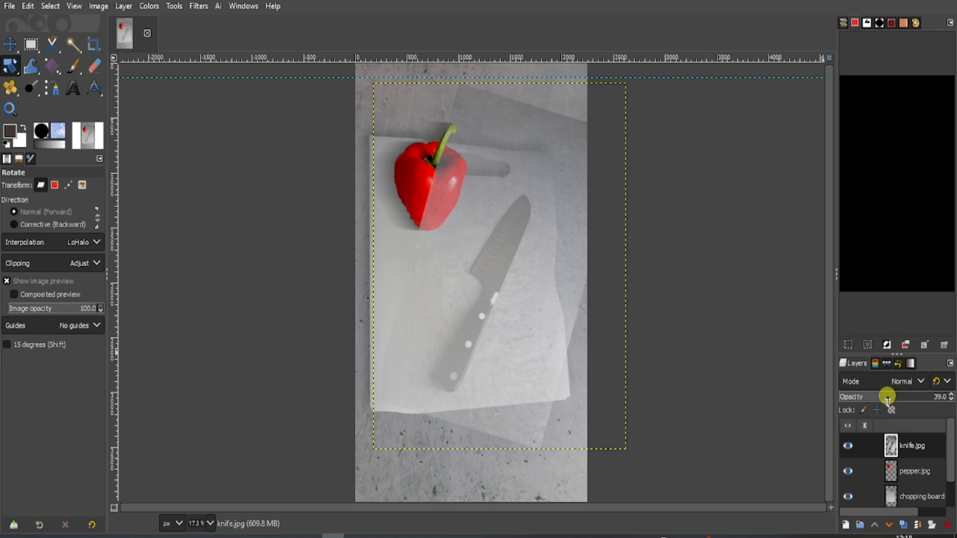
# Set the knife layer's opacity to 100 and turn on the Quick Mask.
pyautogui.moveTo(887, 397); pyautogui.dragTo(952, 384)
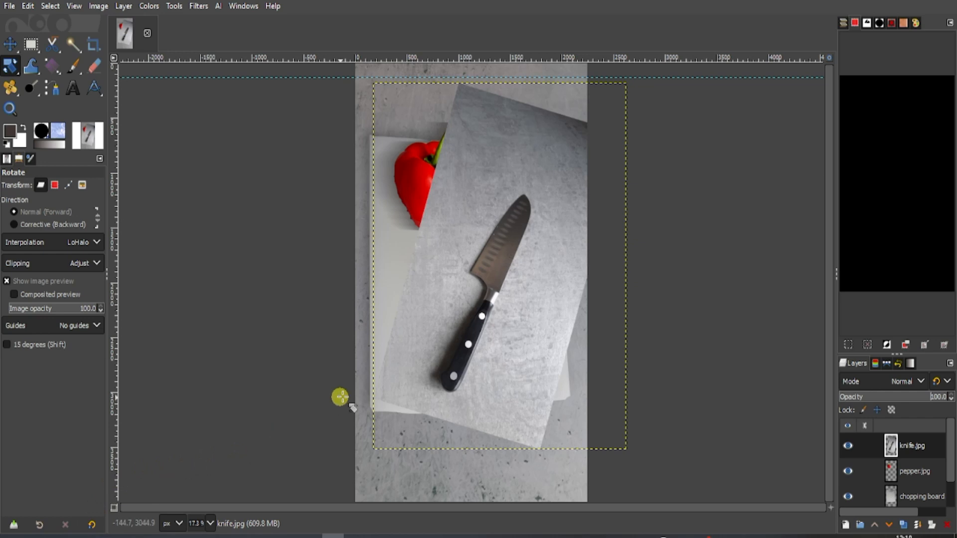
pyautogui.click(115, 507)
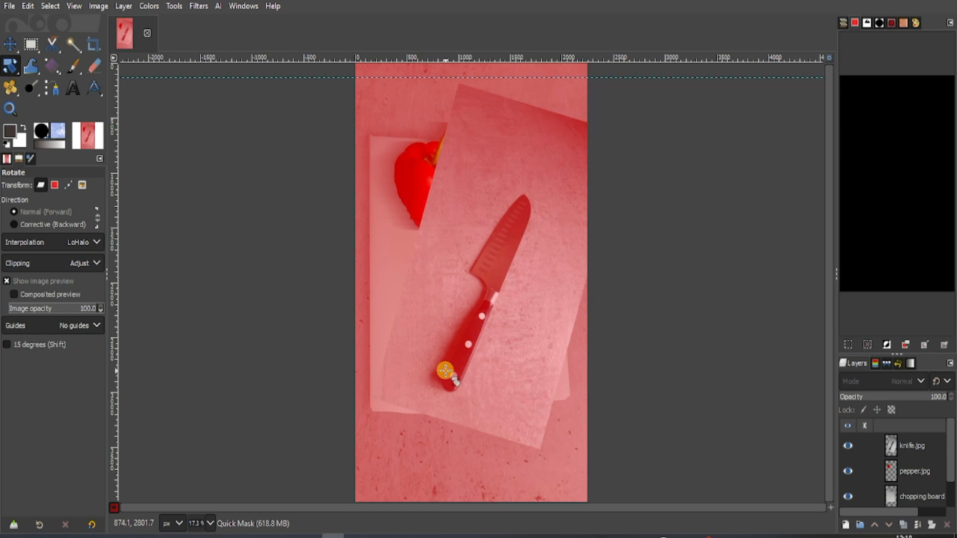
# Paint the knife's handle and blade white in the Quick Mask with a 126 px Hardness 100 paintbrush.
pyautogui.scroll(3, 445, 370)
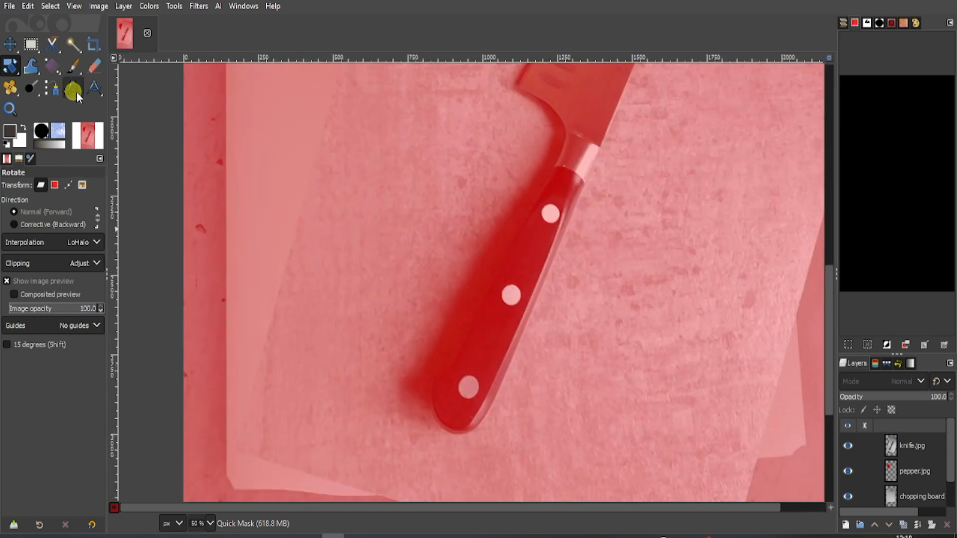
pyautogui.click(75, 64)
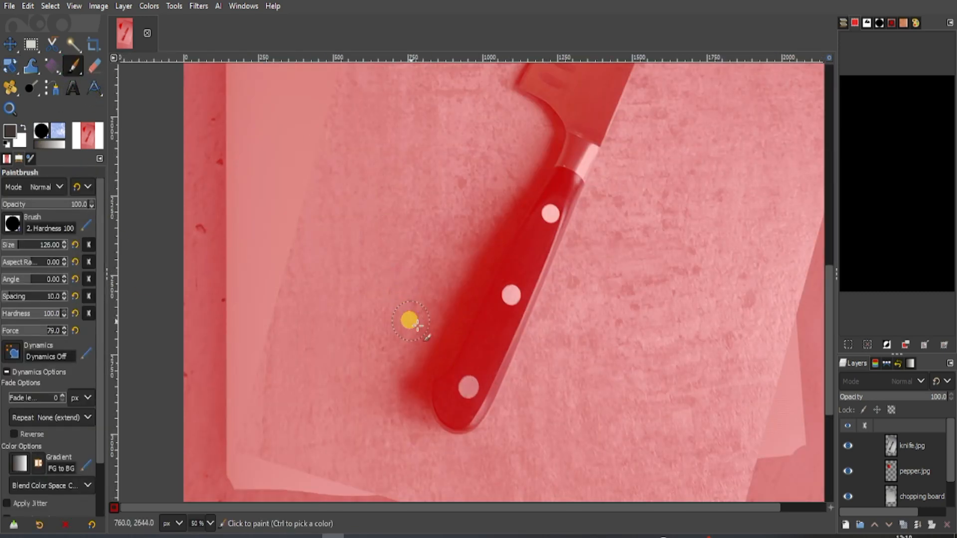
pyautogui.moveTo(473, 400)
pyautogui.mouseDown()
pyautogui.moveTo(463, 406)
pyautogui.moveTo(476, 374)
pyautogui.mouseUp()
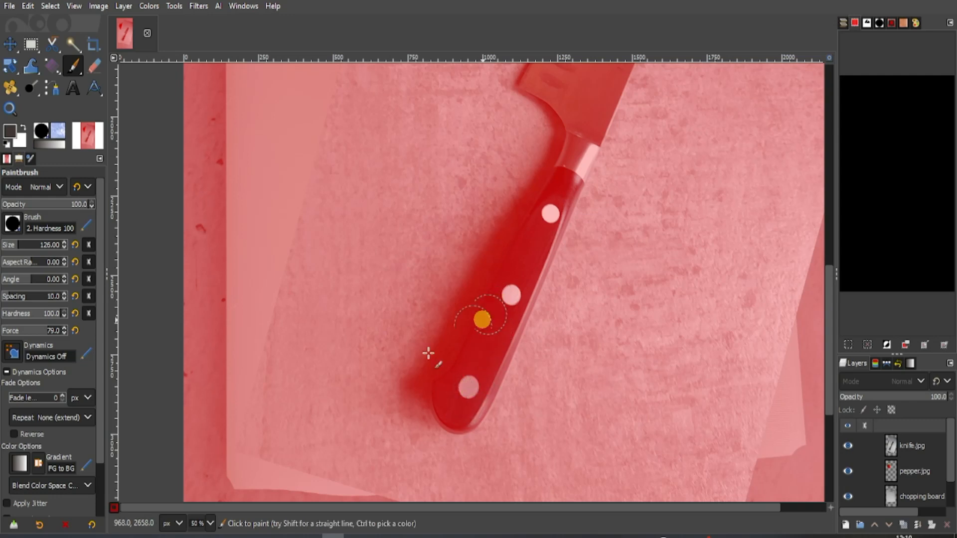
pyautogui.click(10, 130)
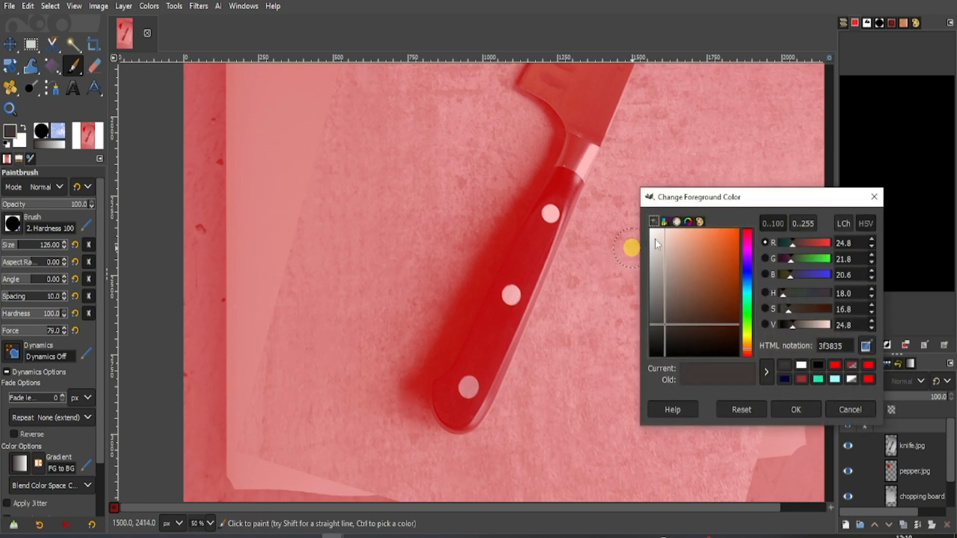
pyautogui.click(871, 199)
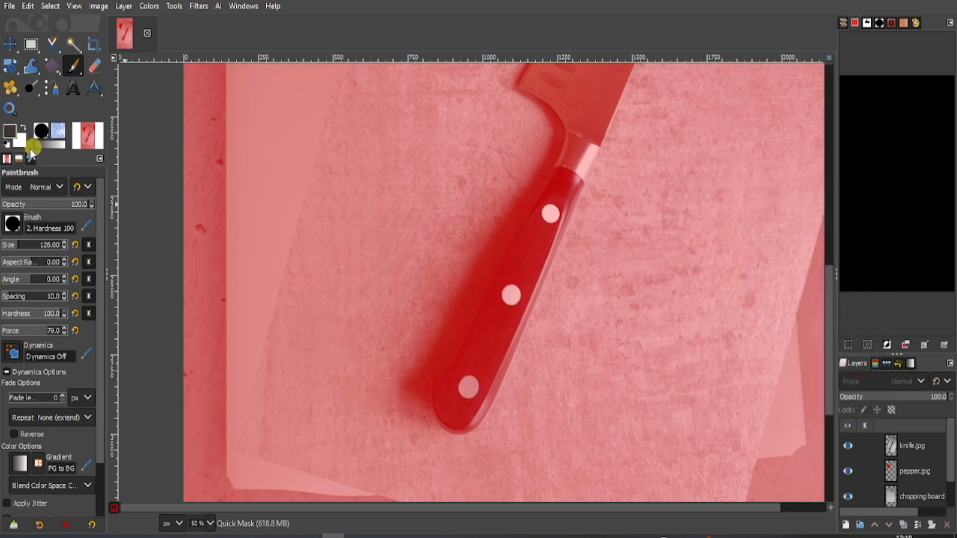
pyautogui.click(23, 125)
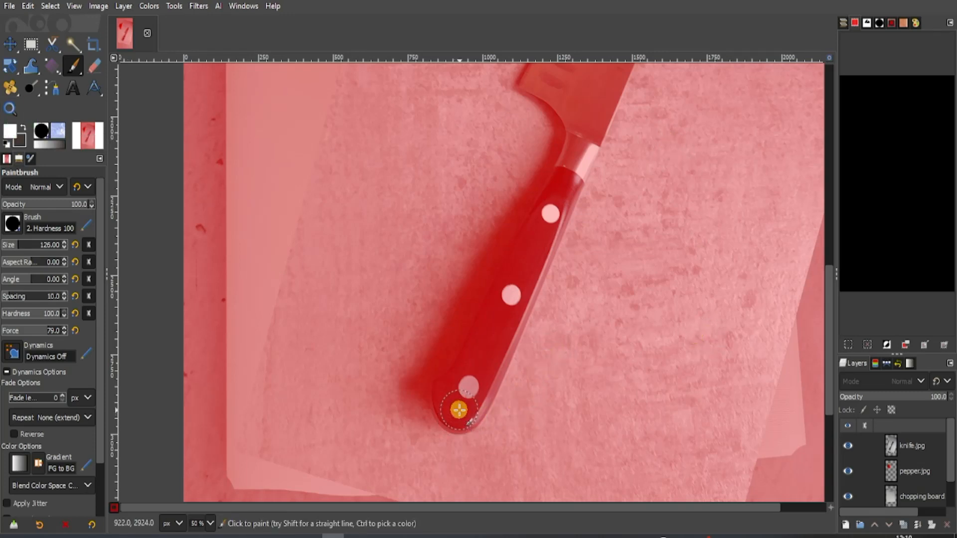
pyautogui.moveTo(458, 414)
pyautogui.mouseDown()
pyautogui.moveTo(491, 330)
pyautogui.moveTo(466, 417)
pyautogui.moveTo(521, 310)
pyautogui.moveTo(580, 141)
pyautogui.moveTo(481, 326)
pyautogui.moveTo(456, 409)
pyautogui.moveTo(468, 356)
pyautogui.moveTo(549, 232)
pyautogui.moveTo(587, 139)
pyautogui.mouseUp()
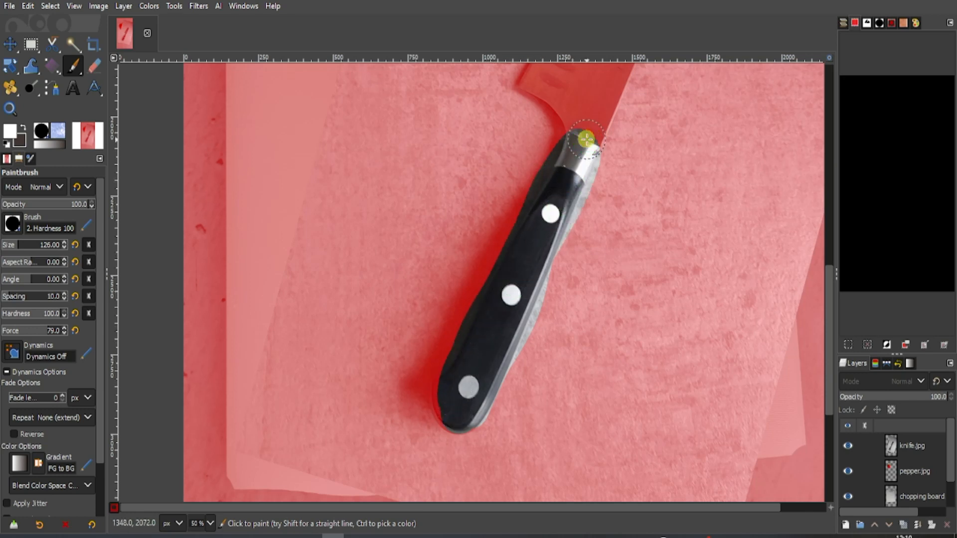
pyautogui.moveTo(466, 416)
pyautogui.mouseDown()
pyautogui.moveTo(466, 355)
pyautogui.moveTo(459, 362)
pyautogui.moveTo(451, 417)
pyautogui.moveTo(485, 398)
pyautogui.moveTo(521, 348)
pyautogui.moveTo(597, 90)
pyautogui.moveTo(601, 129)
pyautogui.moveTo(501, 347)
pyautogui.moveTo(572, 145)
pyautogui.moveTo(578, 84)
pyautogui.moveTo(505, 155)
pyautogui.moveTo(459, 218)
pyautogui.moveTo(436, 297)
pyautogui.moveTo(472, 339)
pyautogui.moveTo(489, 260)
pyautogui.moveTo(552, 131)
pyautogui.moveTo(459, 282)
pyautogui.moveTo(481, 272)
pyautogui.mouseUp()
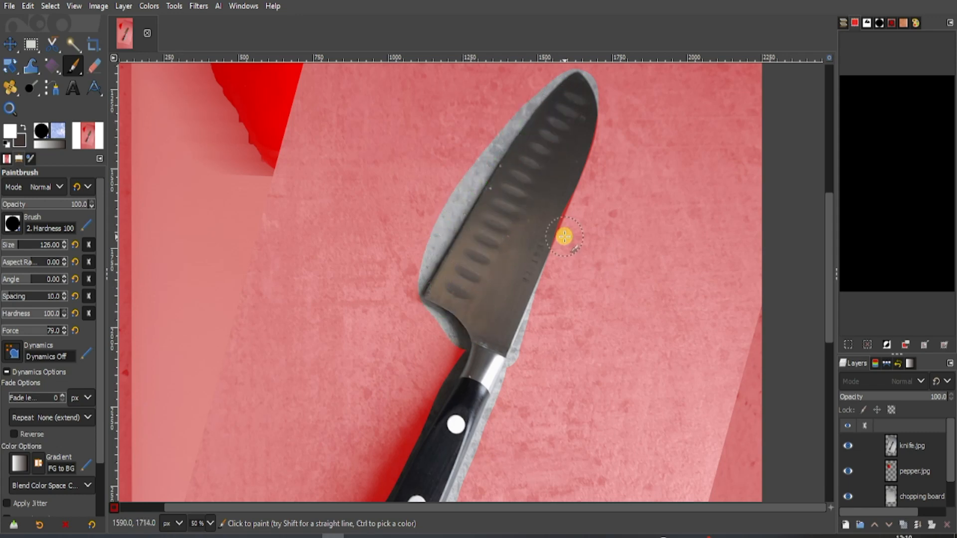
pyautogui.moveTo(564, 237)
pyautogui.mouseDown()
pyautogui.moveTo(594, 130)
pyautogui.moveTo(594, 88)
pyautogui.mouseUp()
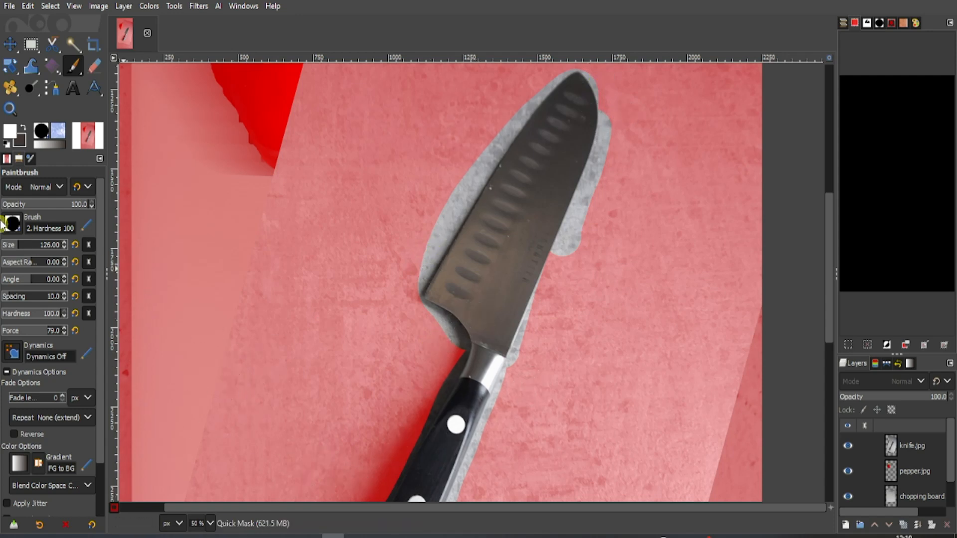
# Trim the Quick Mask around the blade and its heel with the dark colour, using brush sizes 30 and 74.
pyautogui.click(23, 130)
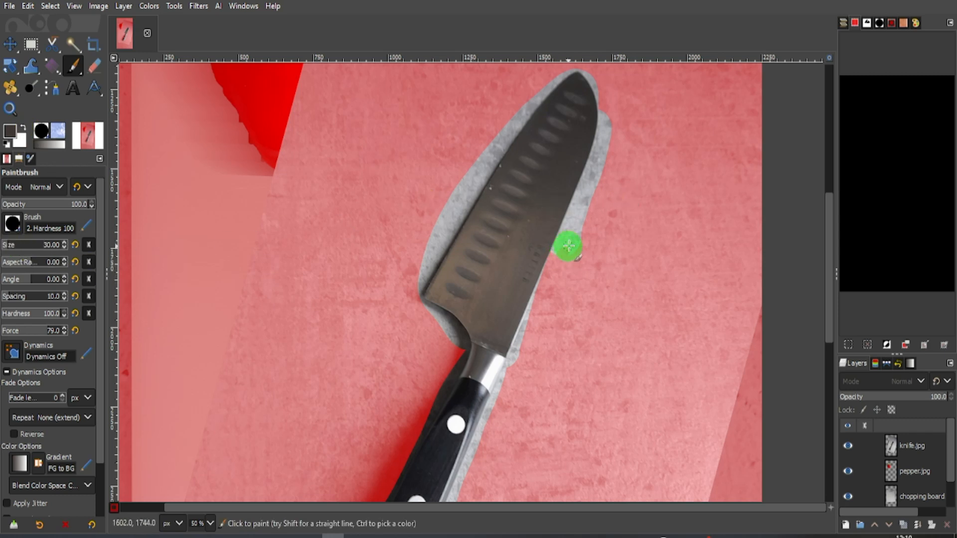
pyautogui.moveTo(586, 216)
pyautogui.mouseDown()
pyautogui.moveTo(609, 150)
pyautogui.moveTo(606, 108)
pyautogui.moveTo(566, 263)
pyautogui.mouseUp()
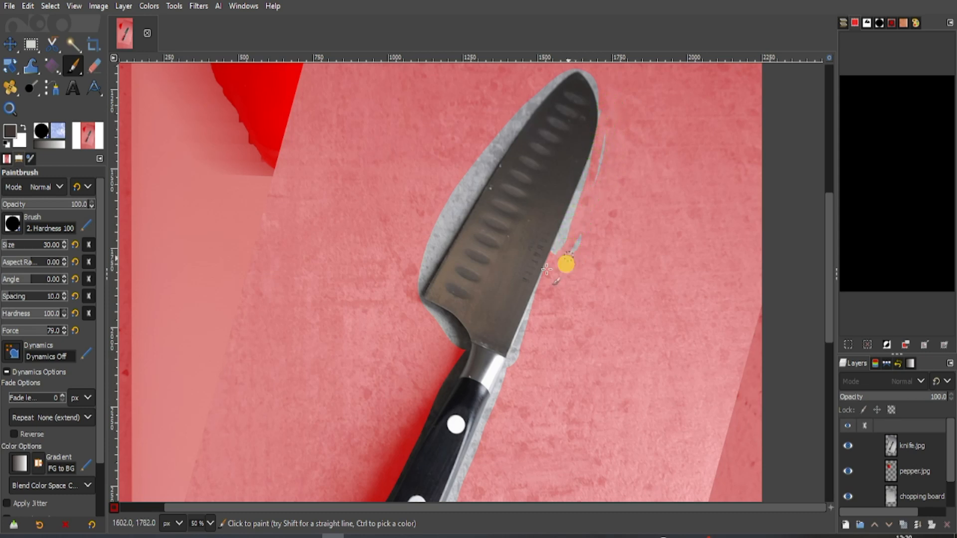
pyautogui.click(11, 246)
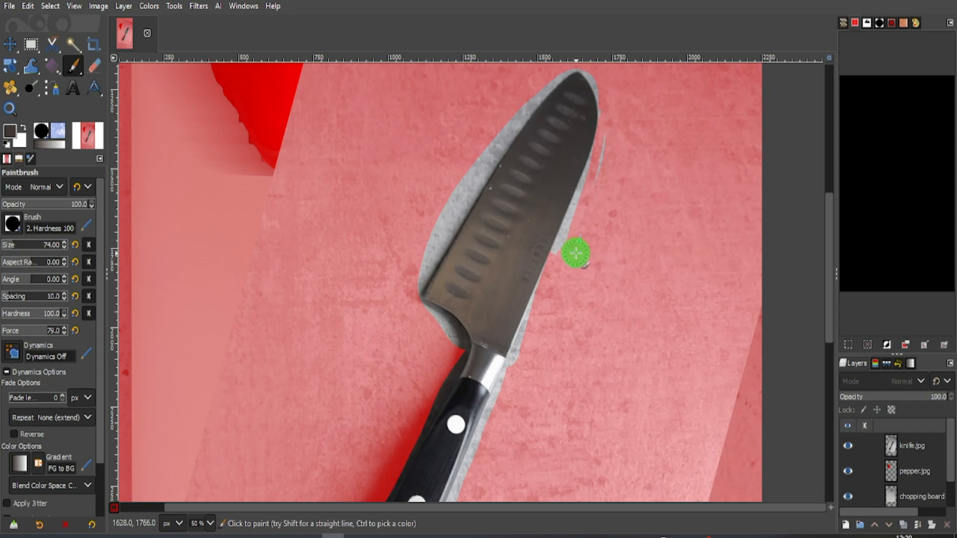
pyautogui.moveTo(568, 238)
pyautogui.mouseDown()
pyautogui.moveTo(612, 127)
pyautogui.moveTo(541, 308)
pyautogui.mouseUp()
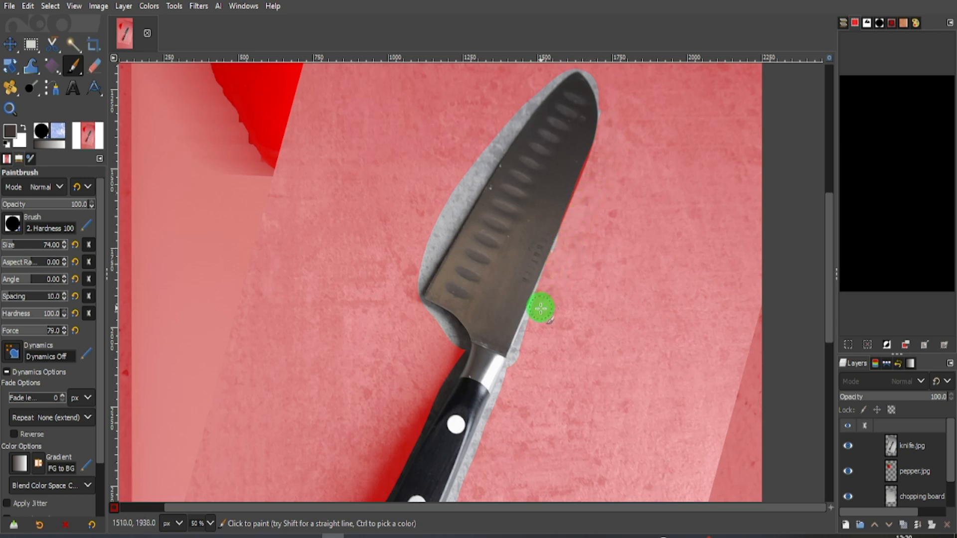
pyautogui.moveTo(518, 358)
pyautogui.mouseDown()
pyautogui.moveTo(542, 285)
pyautogui.moveTo(612, 170)
pyautogui.mouseUp()
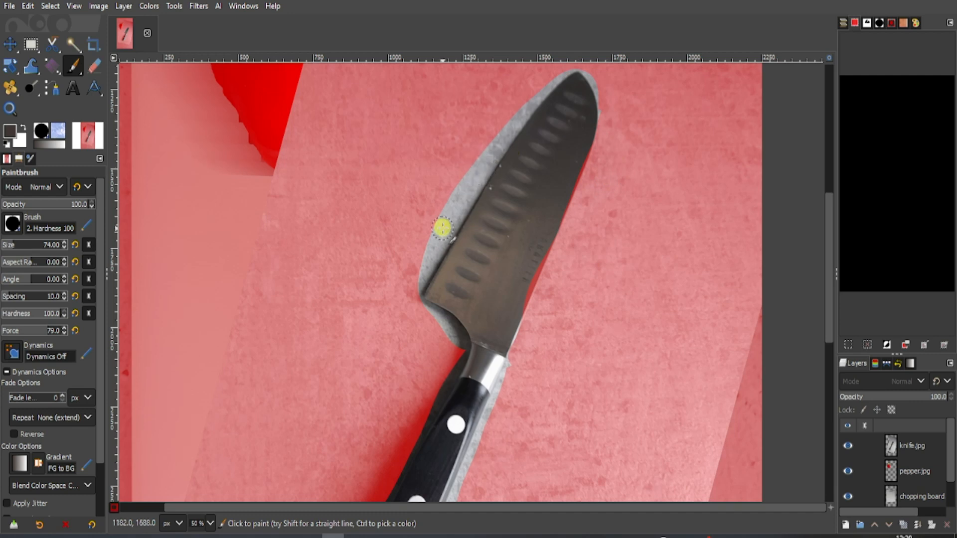
pyautogui.moveTo(436, 252)
pyautogui.mouseDown()
pyautogui.moveTo(492, 145)
pyautogui.moveTo(562, 63)
pyautogui.moveTo(580, 59)
pyautogui.moveTo(599, 74)
pyautogui.moveTo(615, 121)
pyautogui.mouseUp()
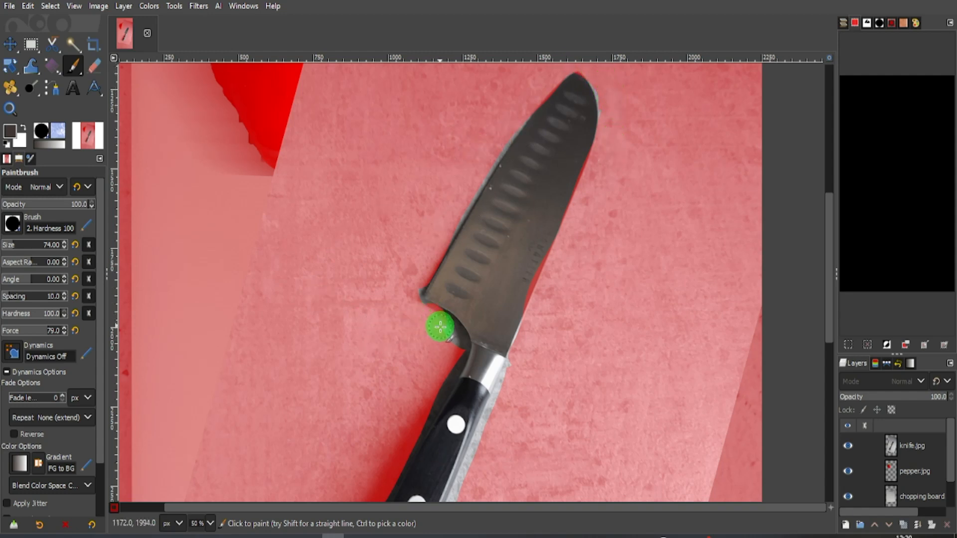
pyautogui.moveTo(441, 326)
pyautogui.mouseDown()
pyautogui.moveTo(453, 337)
pyautogui.moveTo(449, 387)
pyautogui.moveTo(376, 492)
pyautogui.mouseUp()
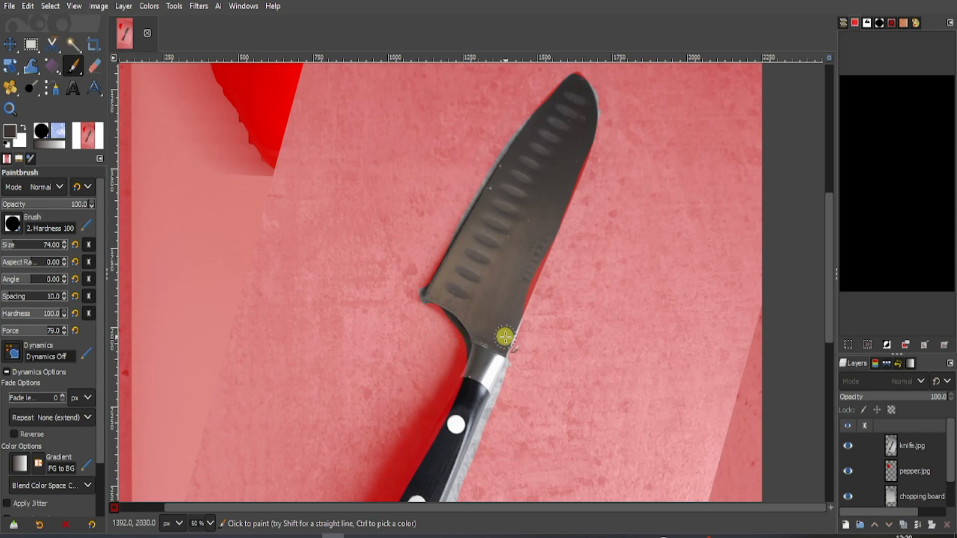
# Mask out the background along the right edge and around the butt end of the knife handle.
pyautogui.moveTo(512, 370)
pyautogui.mouseDown()
pyautogui.moveTo(462, 497)
pyautogui.moveTo(440, 469)
pyautogui.moveTo(482, 326)
pyautogui.moveTo(498, 175)
pyautogui.mouseUp()
pyautogui.moveTo(553, 123)
pyautogui.mouseDown()
pyautogui.moveTo(457, 350)
pyautogui.moveTo(551, 122)
pyautogui.mouseUp()
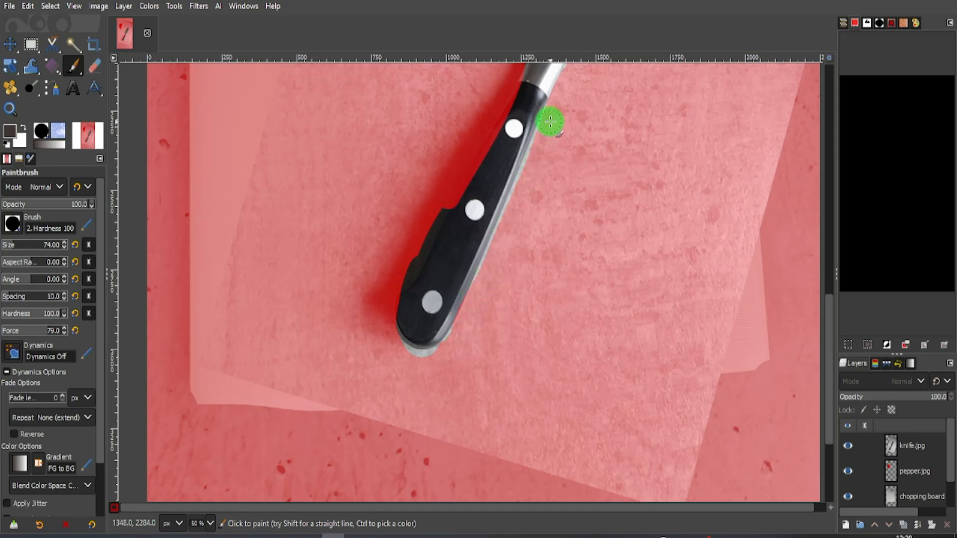
pyautogui.moveTo(455, 337)
pyautogui.mouseDown()
pyautogui.moveTo(438, 357)
pyautogui.moveTo(412, 357)
pyautogui.moveTo(395, 342)
pyautogui.mouseUp()
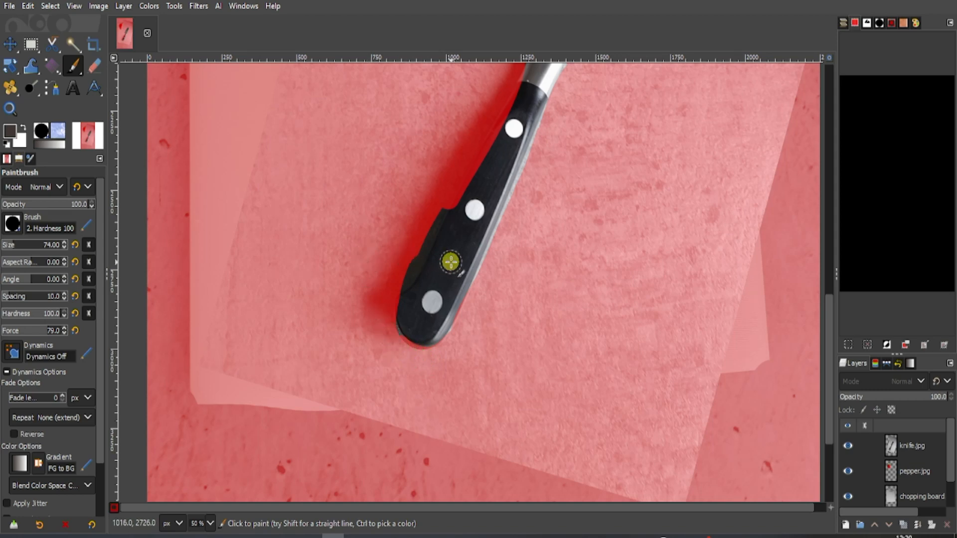
# Restore the handle's left edge in the Quick Mask with white and trim the excess beside it with the dark colour.
pyautogui.moveTo(451, 262); pyautogui.dragTo(418, 401)
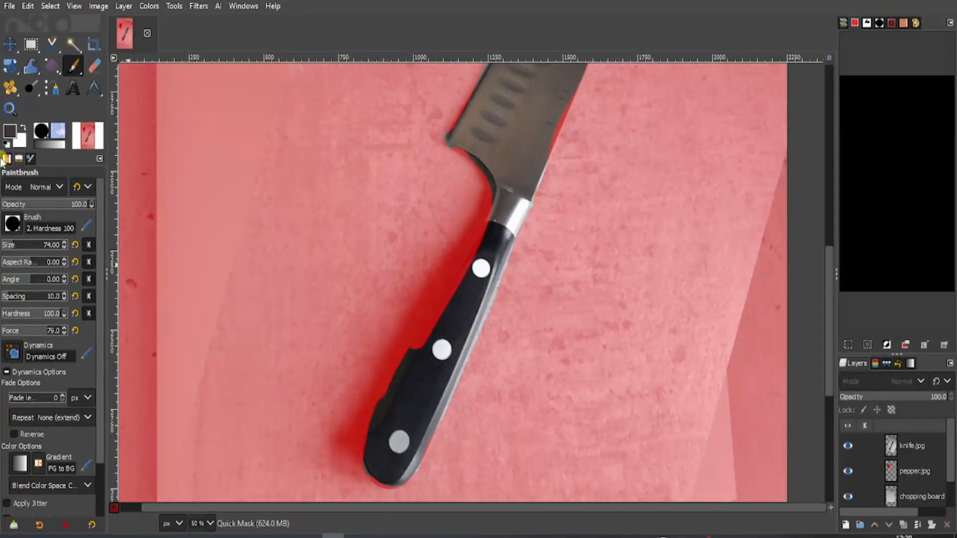
pyautogui.click(22, 129)
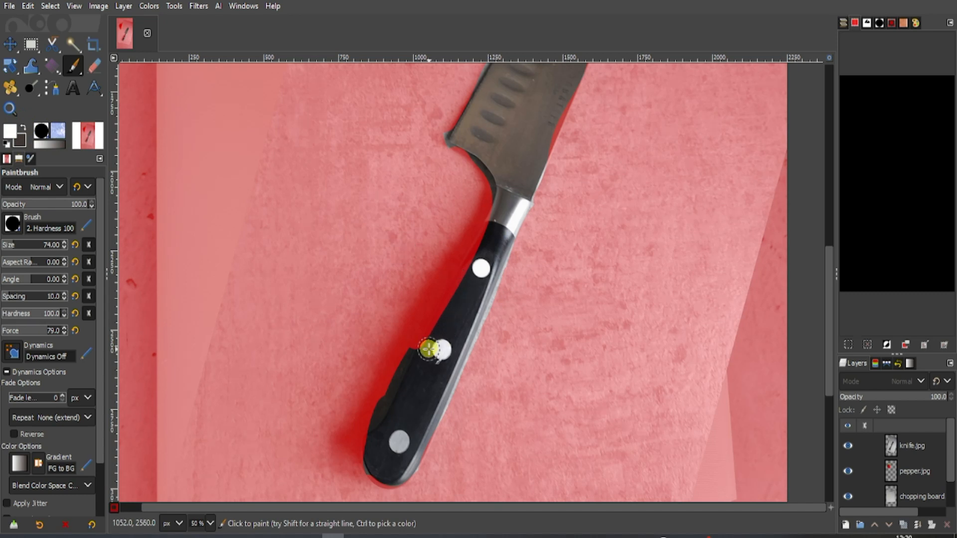
pyautogui.moveTo(433, 345)
pyautogui.mouseDown()
pyautogui.moveTo(457, 279)
pyautogui.moveTo(496, 217)
pyautogui.moveTo(393, 412)
pyautogui.moveTo(384, 453)
pyautogui.mouseUp()
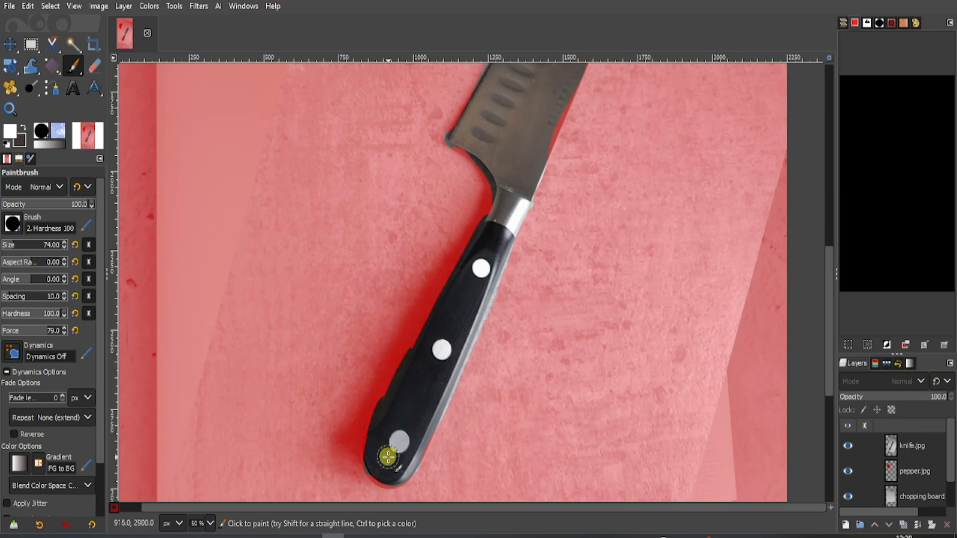
pyautogui.click(24, 131)
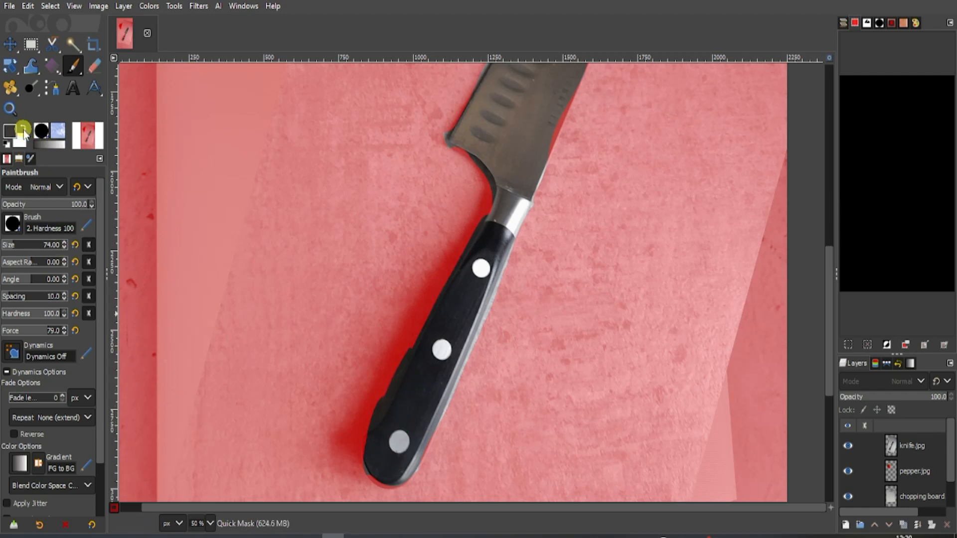
pyautogui.moveTo(360, 426); pyautogui.dragTo(418, 294)
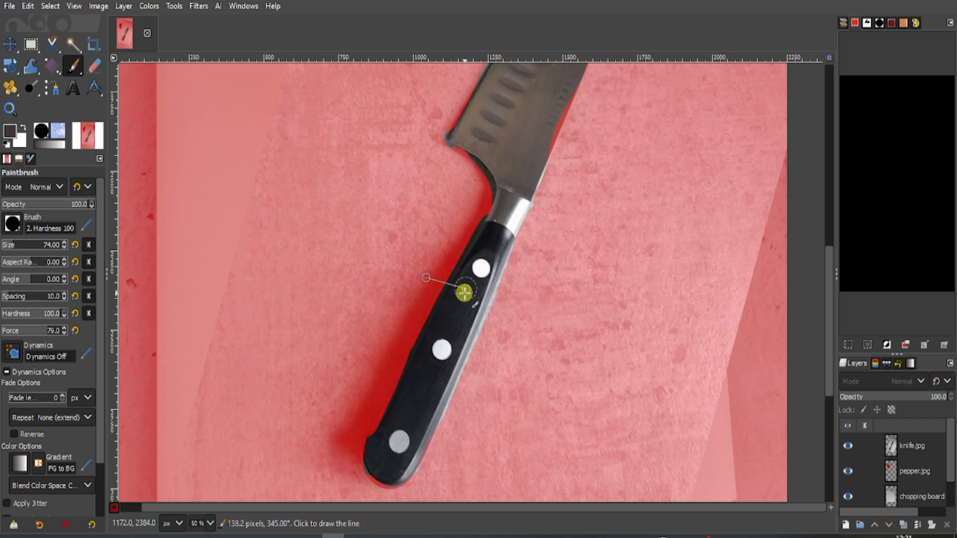
# Turn the Quick Mask into a selection, invert it to delete the background around the knife, and clear the selection.
pyautogui.hotkey('shift', 'ctrl', 'j')
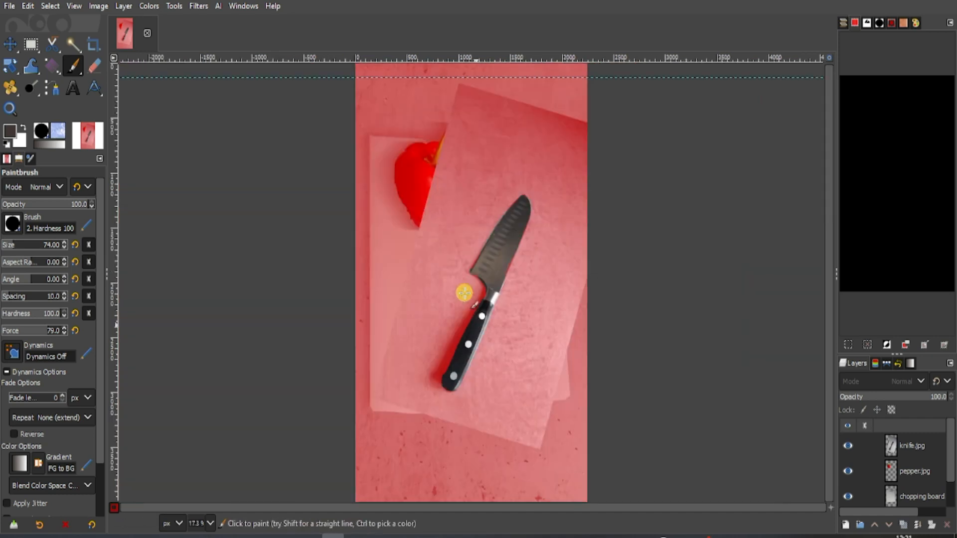
pyautogui.click(112, 505)
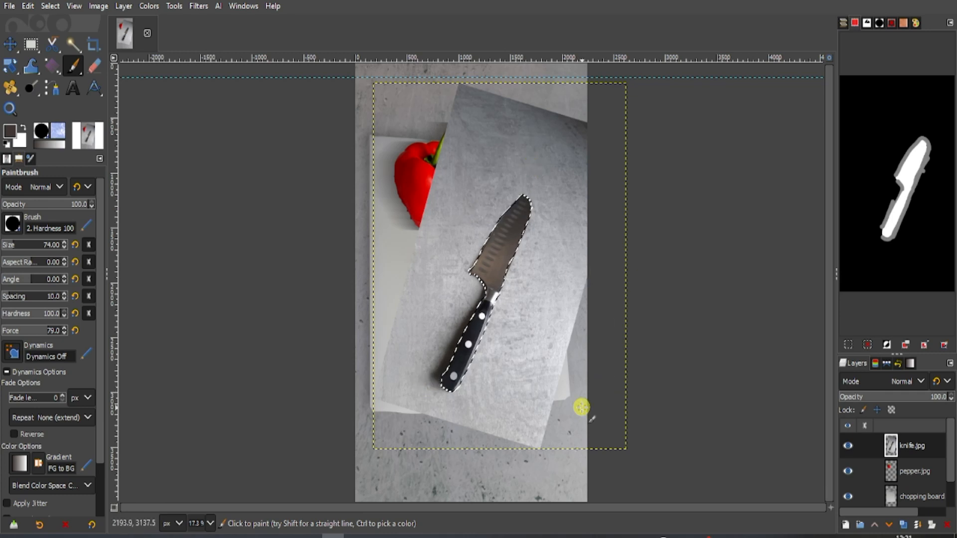
pyautogui.press('ctrl')
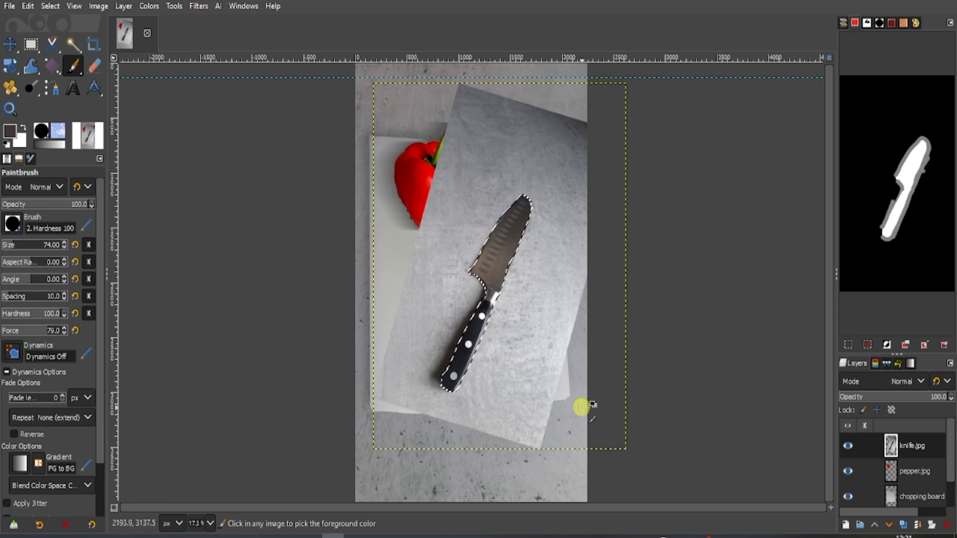
pyautogui.press('shift')
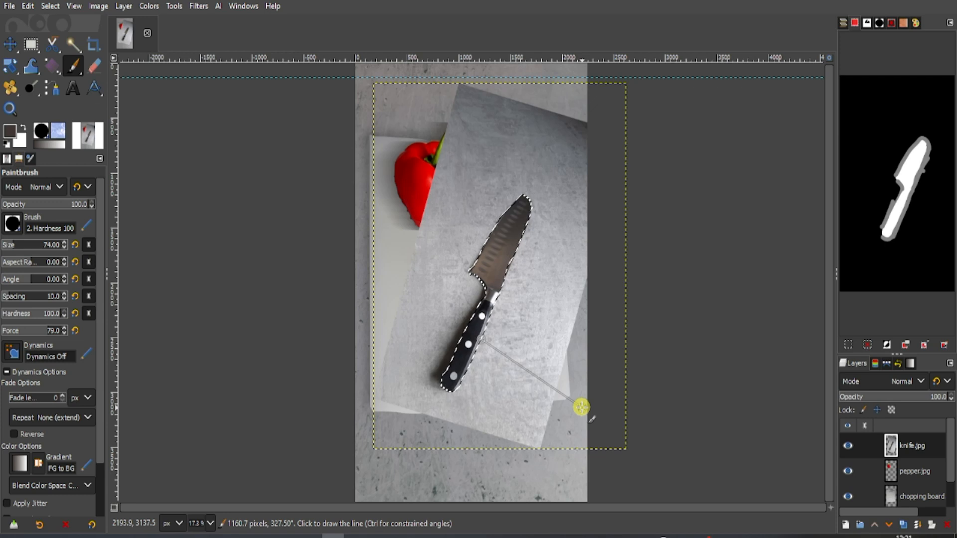
pyautogui.click(50, 6)
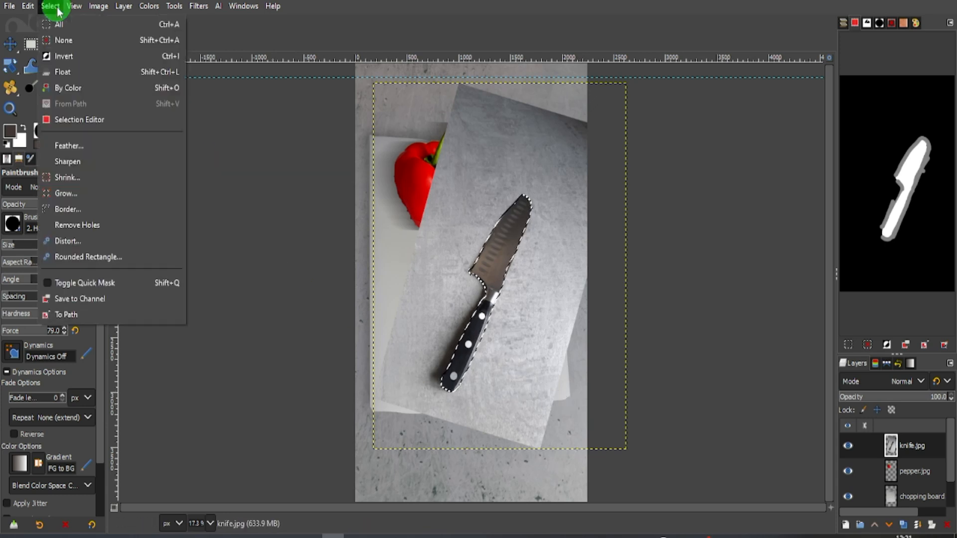
pyautogui.click(65, 57)
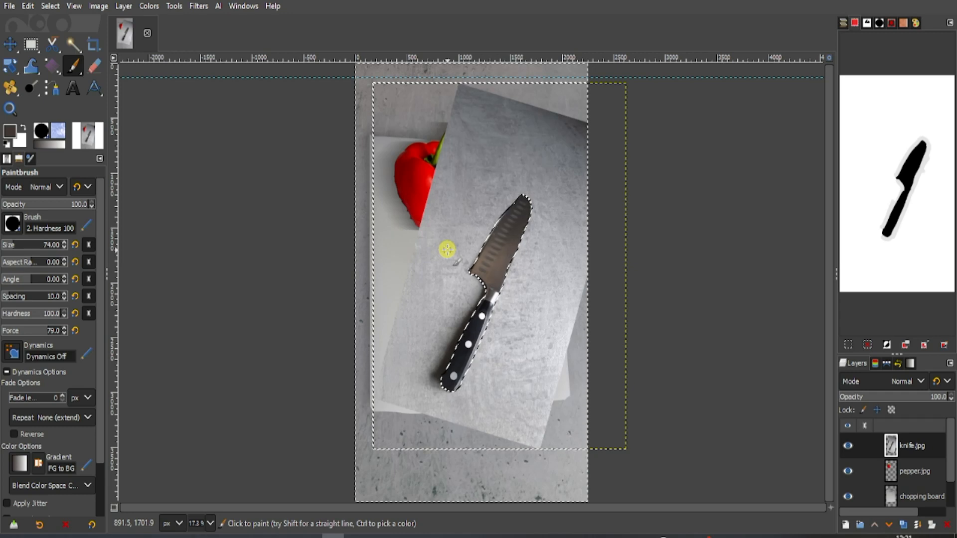
pyautogui.press('Delete')
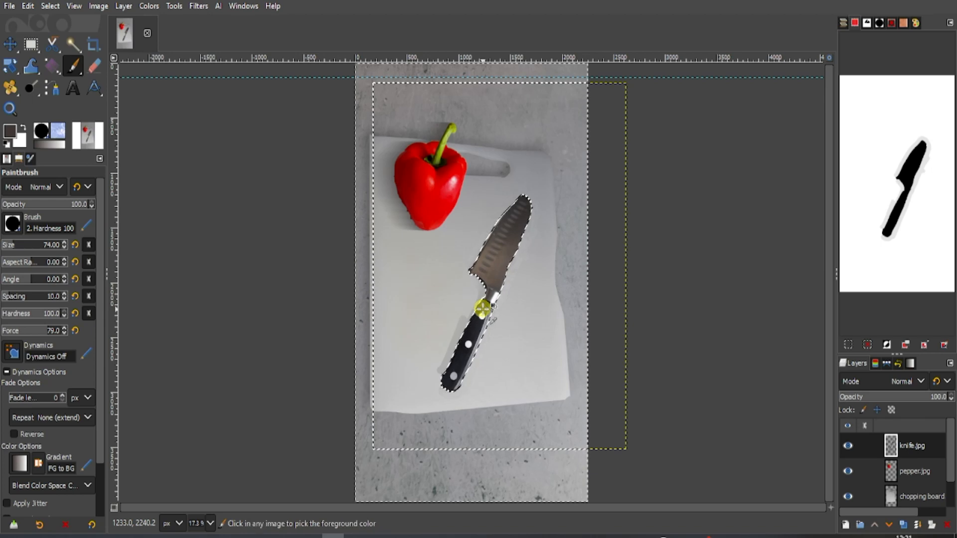
pyautogui.hotkey('ctrl', 'shift', 'a')
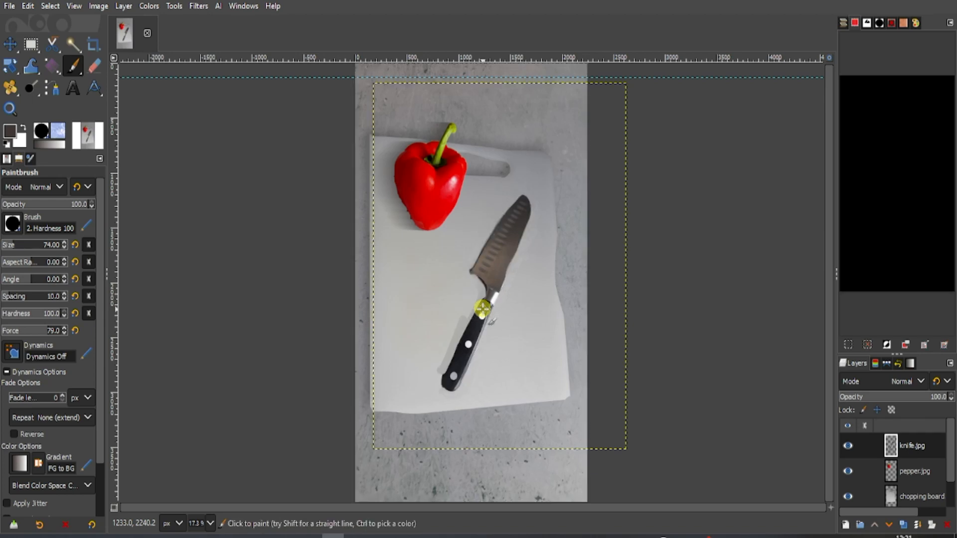
# Erase the leftover grey background beside the knife handle's left edge with the Eraser at size 74.
pyautogui.scroll(5, 482, 309)
pyautogui.scroll(-3, 482, 309)
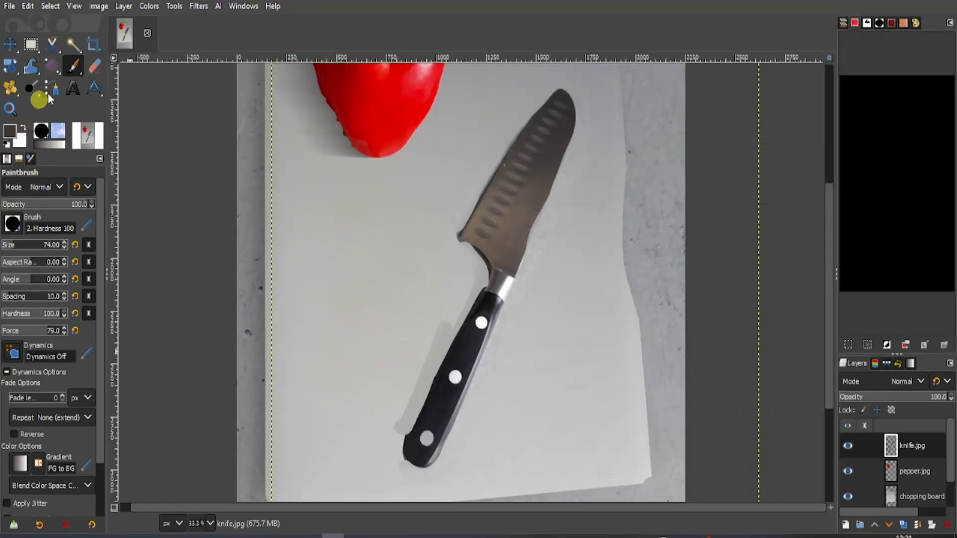
pyautogui.click(94, 65)
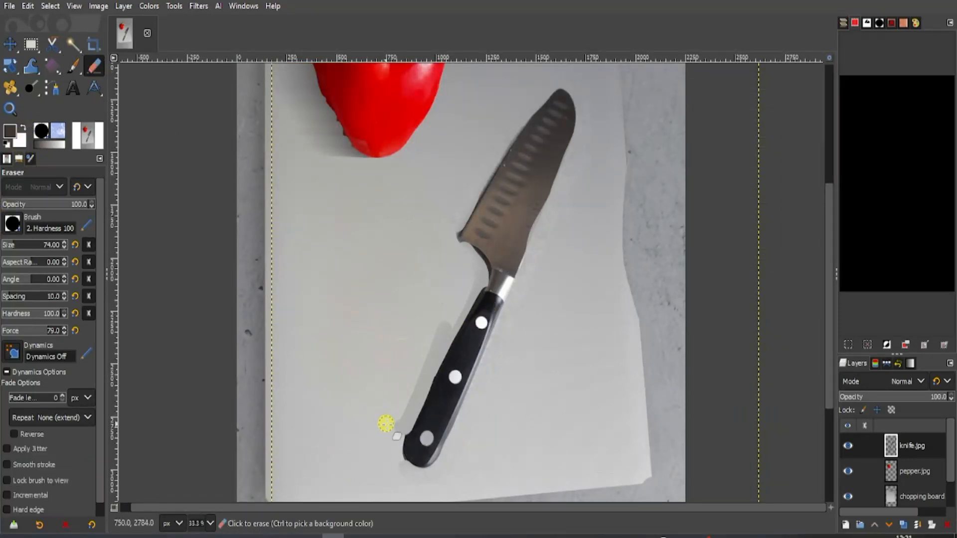
pyautogui.moveTo(399, 425)
pyautogui.mouseDown()
pyautogui.moveTo(438, 330)
pyautogui.moveTo(474, 278)
pyautogui.moveTo(469, 257)
pyautogui.moveTo(454, 256)
pyautogui.moveTo(443, 341)
pyautogui.mouseUp()
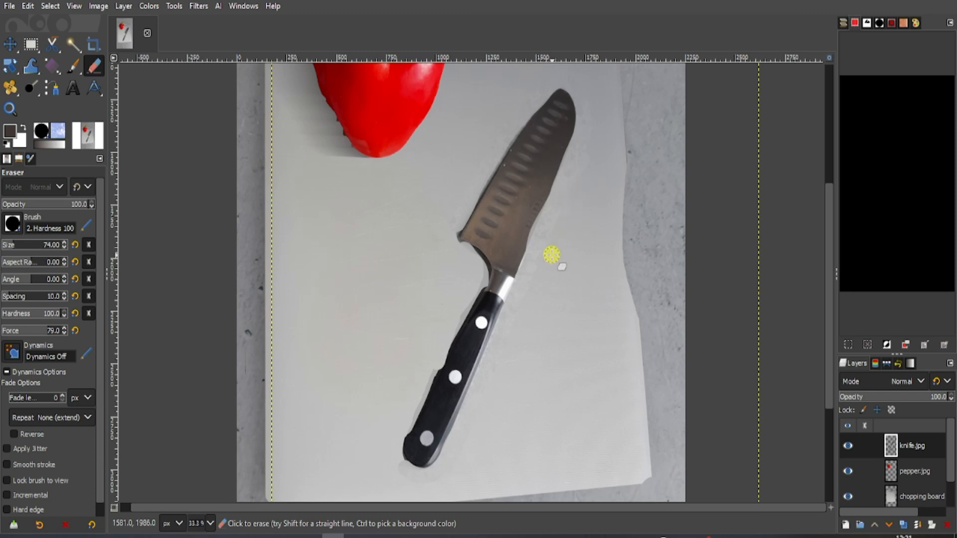
pyautogui.press('ctrl')
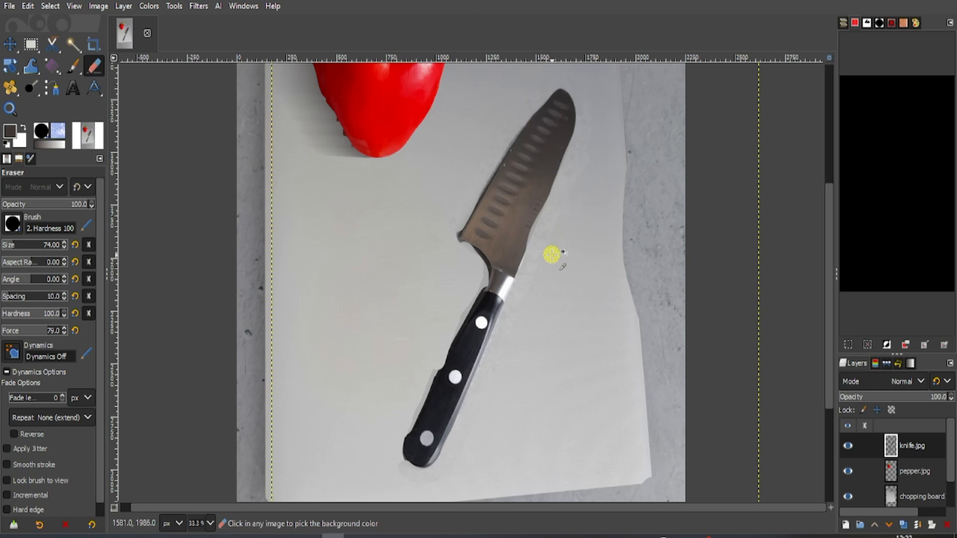
pyautogui.hotkey('shift', 'ctrl', 'j')
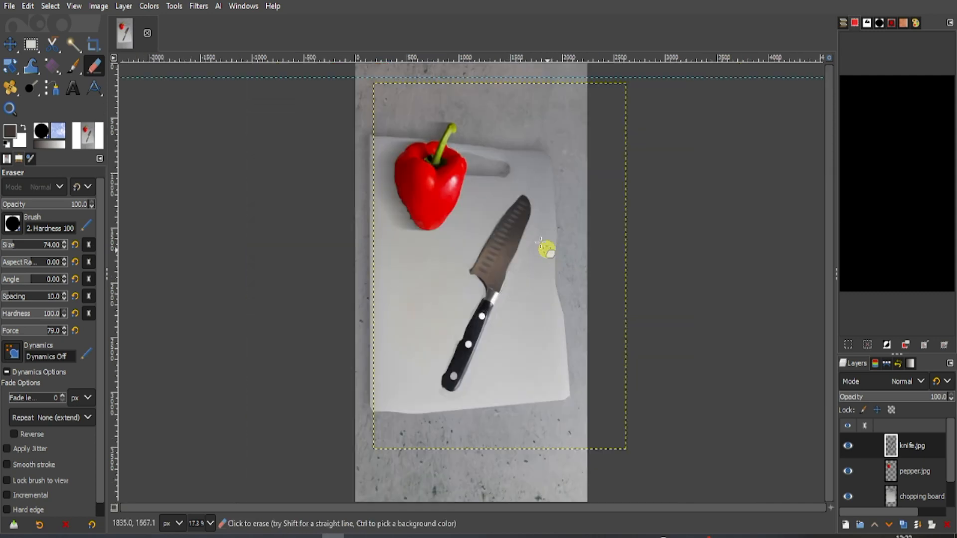
# Apply a Drop Shadow to the knife layer with X and Y offsets of -47.226 and a grow radius of -31.
pyautogui.click(177, 6)
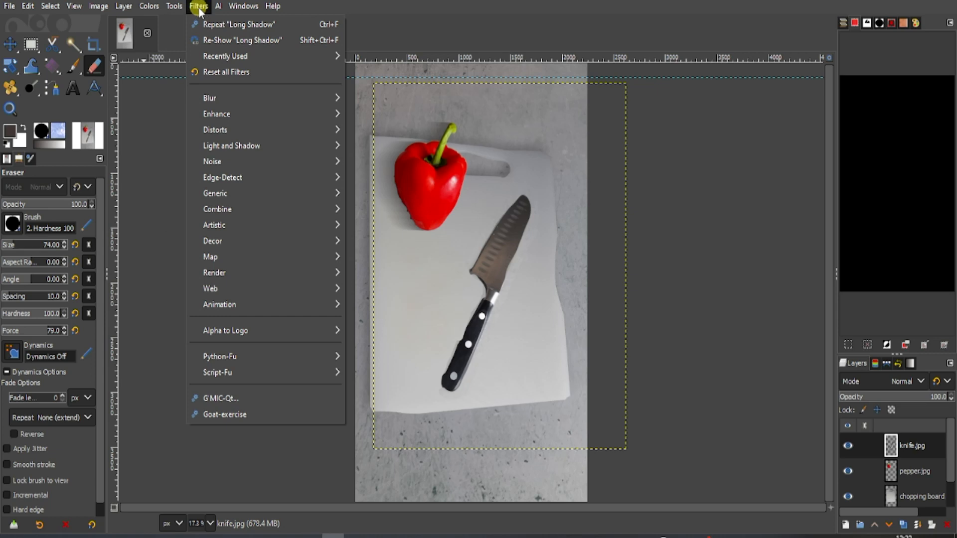
pyautogui.moveTo(289, 142)
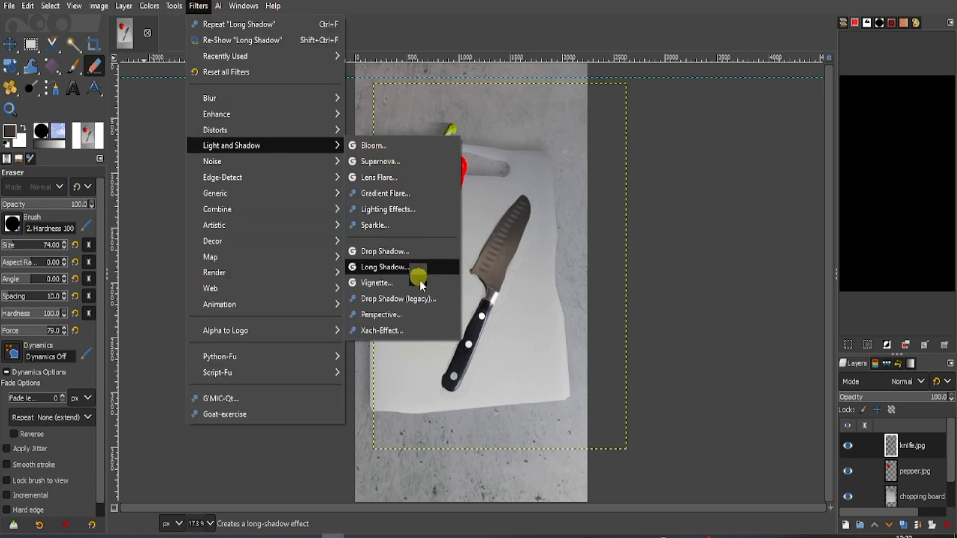
pyautogui.click(396, 250)
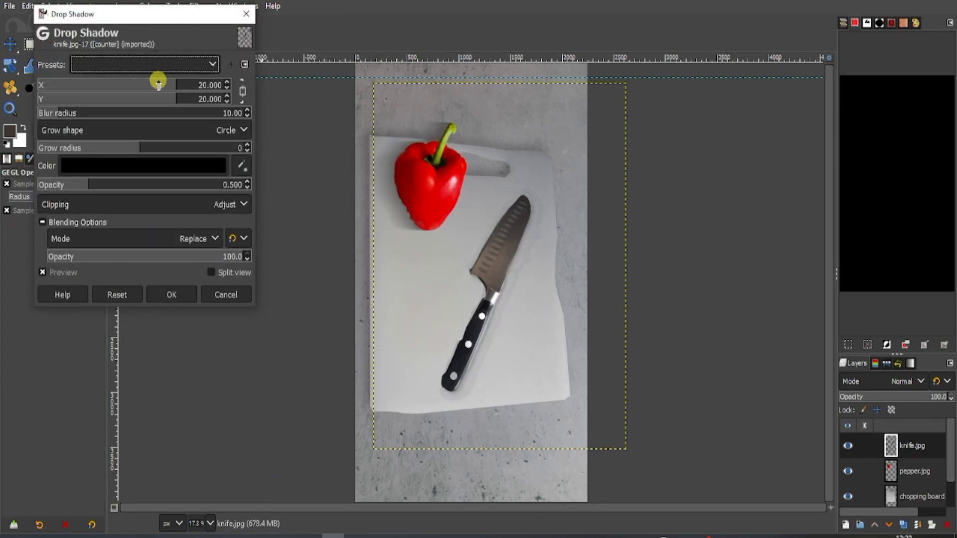
pyautogui.moveTo(156, 81); pyautogui.dragTo(22, 102)
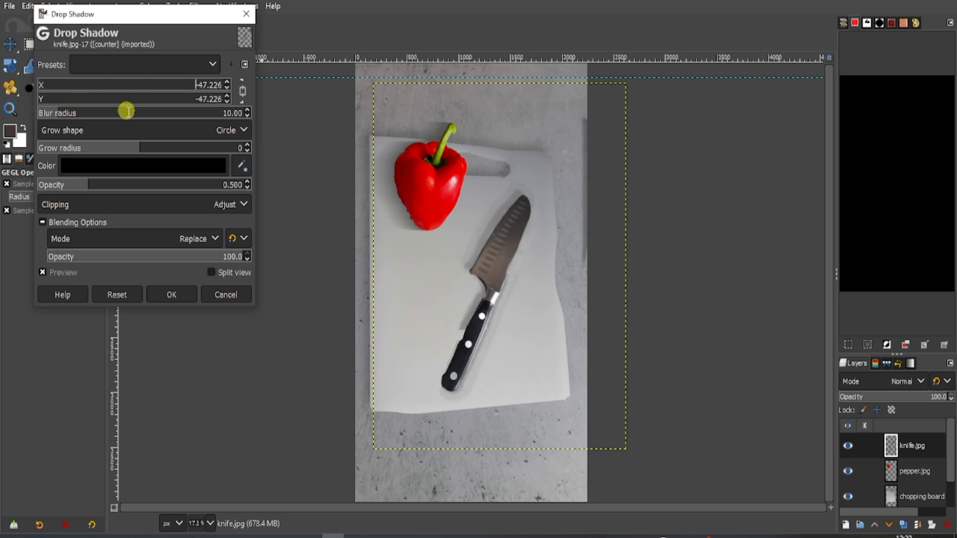
pyautogui.moveTo(116, 149); pyautogui.dragTo(65, 157)
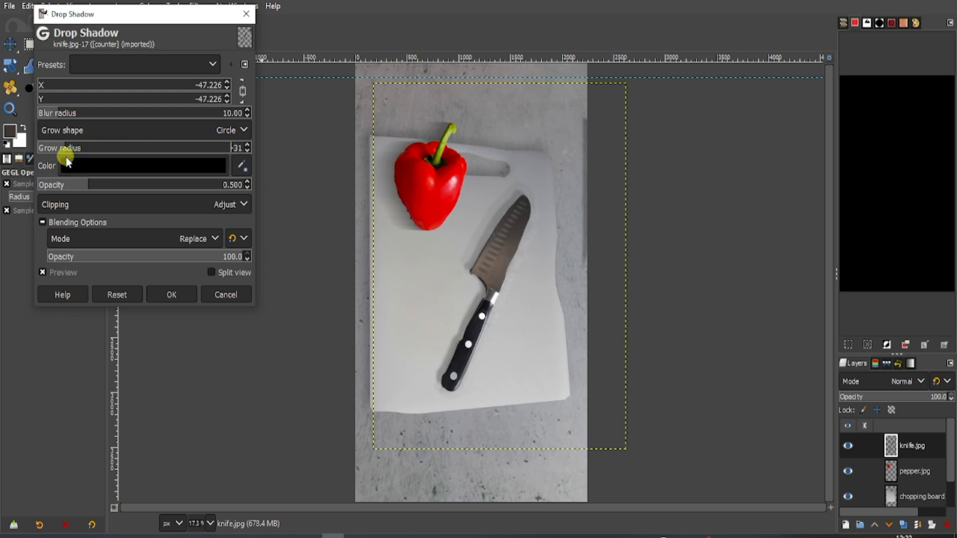
pyautogui.click(175, 294)
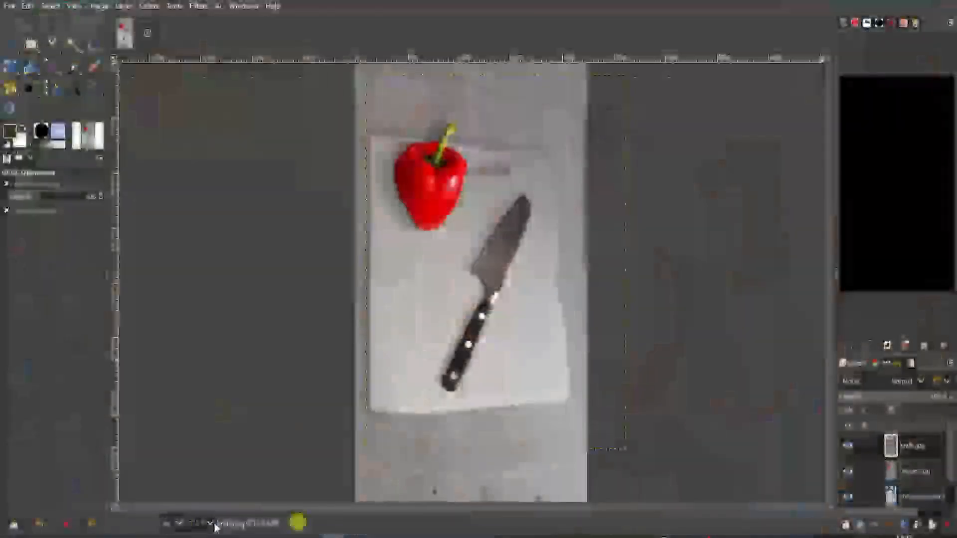
pyautogui.click(110, 400)
pyautogui.click(718, 385)
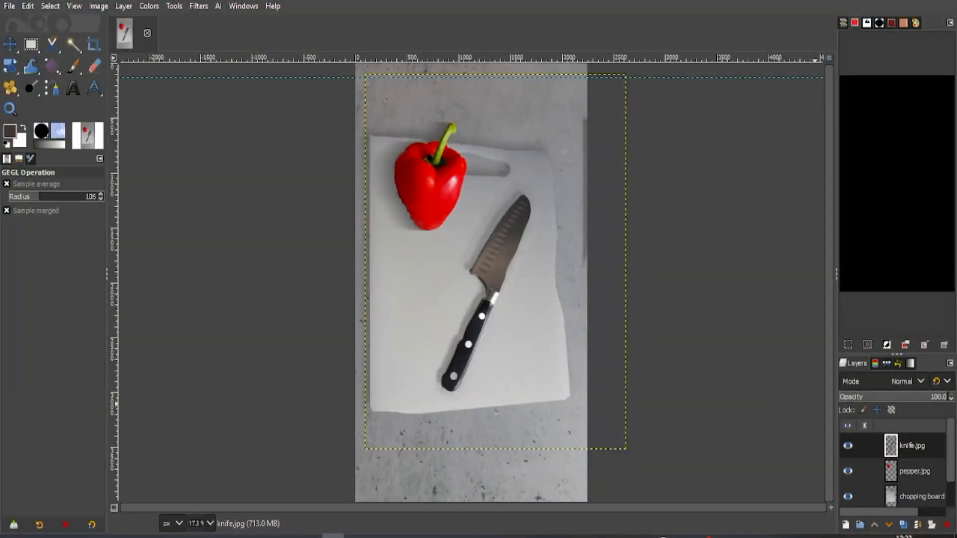